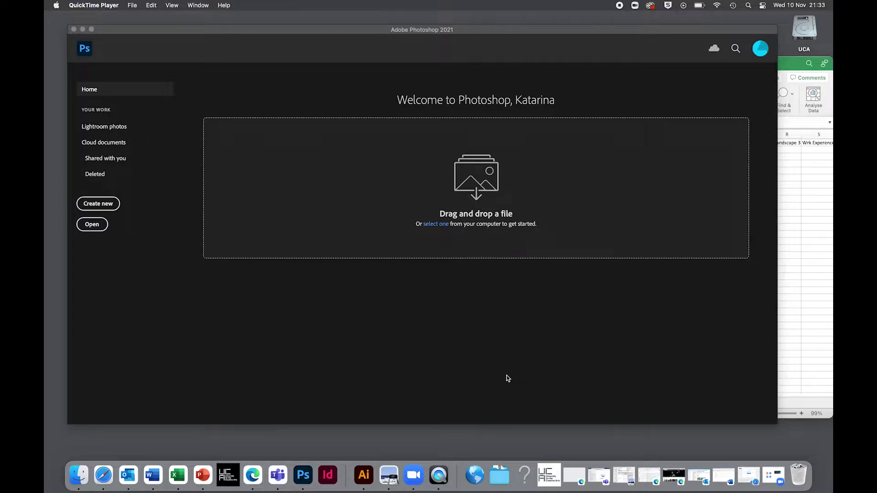
Create a new Film & Video HDTV 1080p document at 1920 × 1080 px, 72 ppi.
{"action": "left_click", "coordinate": [109, 209]}
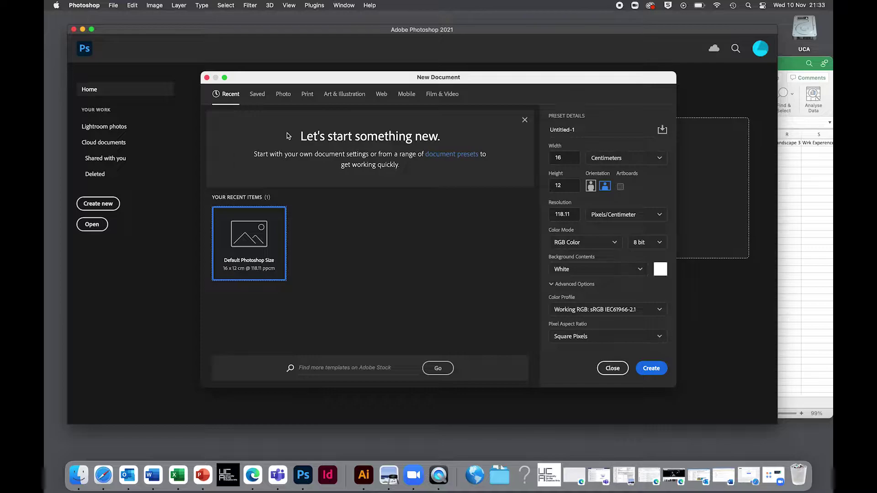
{"action": "left_click", "coordinate": [437, 94]}
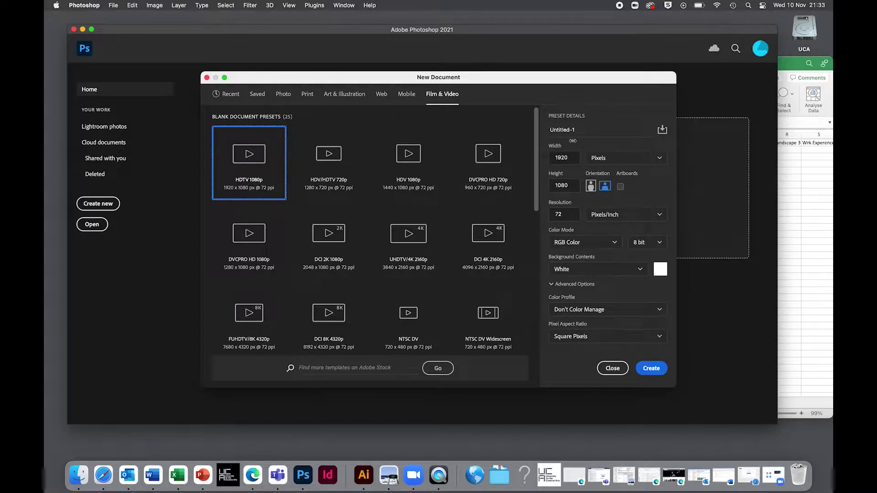
{"action": "left_click", "coordinate": [649, 368]}
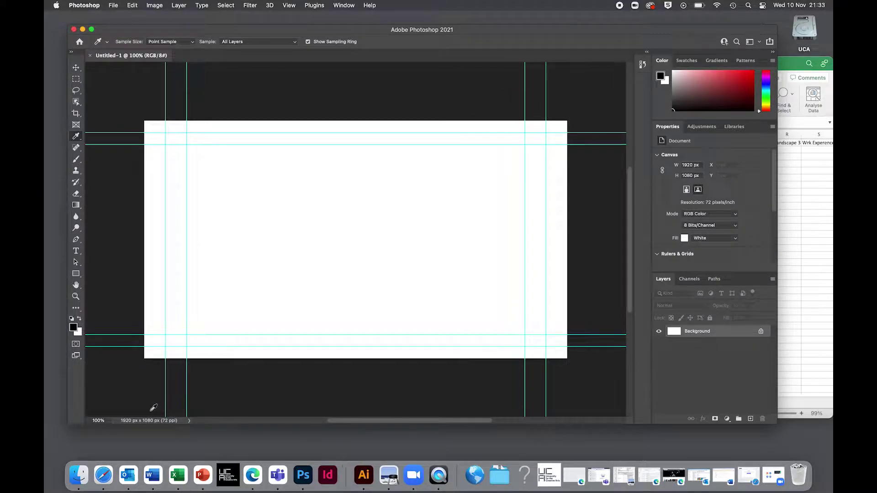
Open the image 13 from Finder's Links folder in Photoshop by dragging it onto the Dock icon.
{"action": "left_click", "coordinate": [80, 473]}
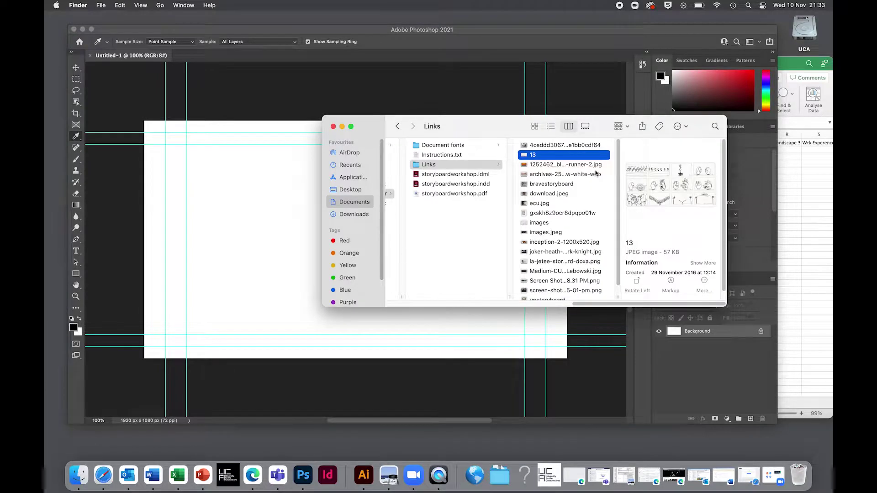
{"action": "left_click_drag", "start_coordinate": [555, 158], "coordinate": [302, 487]}
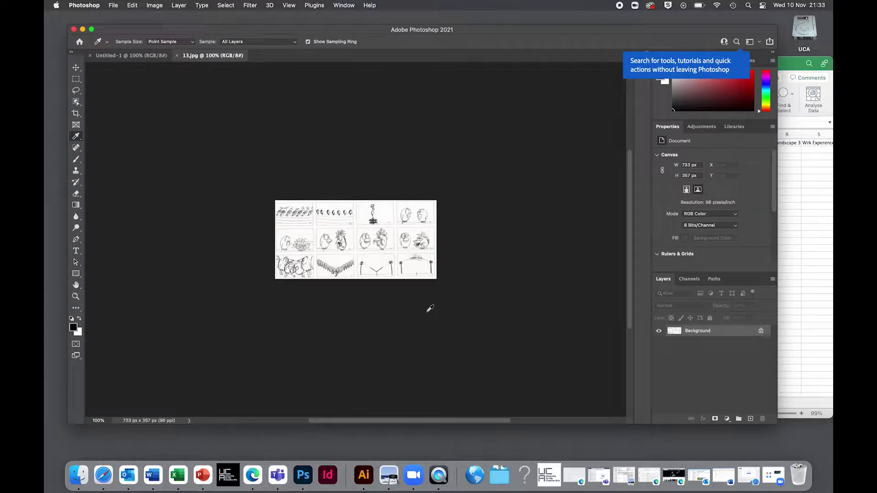
At 300% zoom, select the second-row two-bird panel of 13.jpg and paste it into Untitled-1 as Layer 1.
{"action": "left_click", "coordinate": [76, 68]}
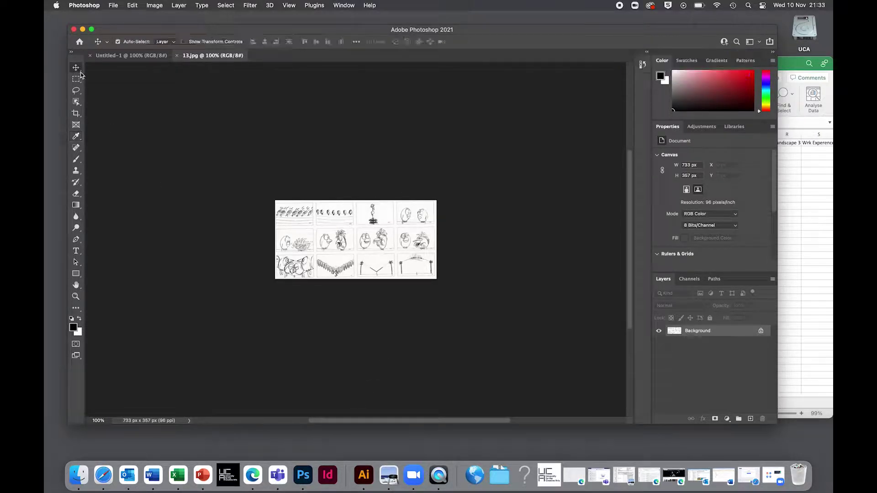
{"action": "key", "text": "super+equal"}
{"action": "key", "text": "super+equal"}
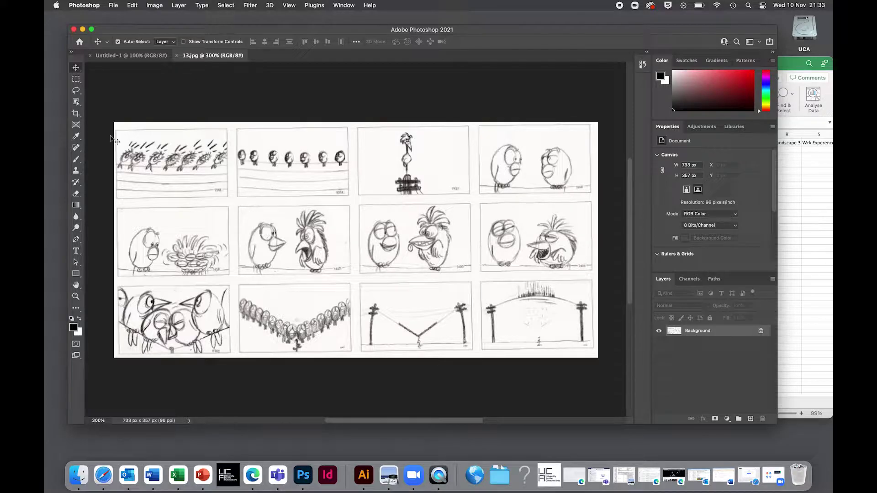
{"action": "left_click", "coordinate": [76, 79]}
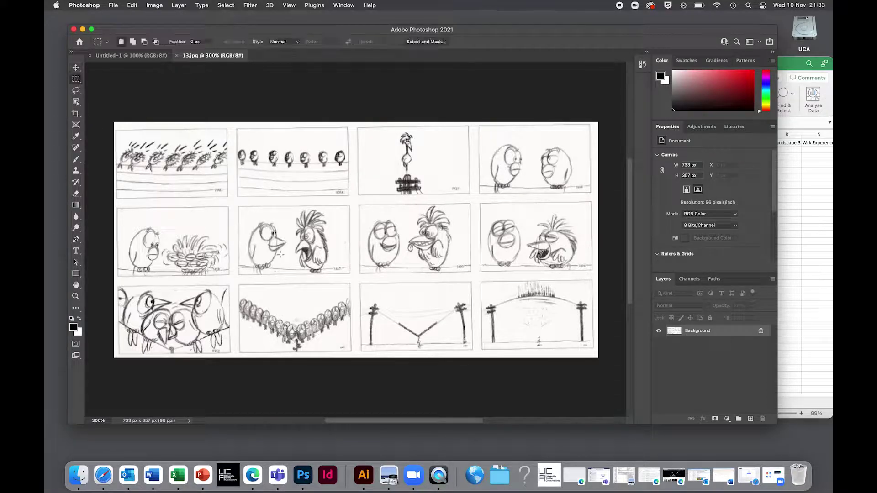
{"action": "left_click_drag", "start_coordinate": [236, 205], "coordinate": [350, 277]}
{"action": "left_click", "coordinate": [143, 55]}
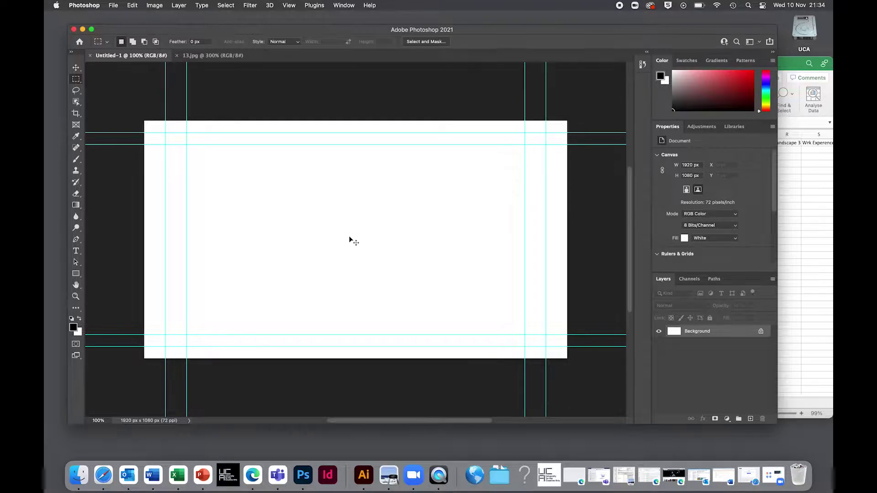
{"action": "key", "text": "super+v"}
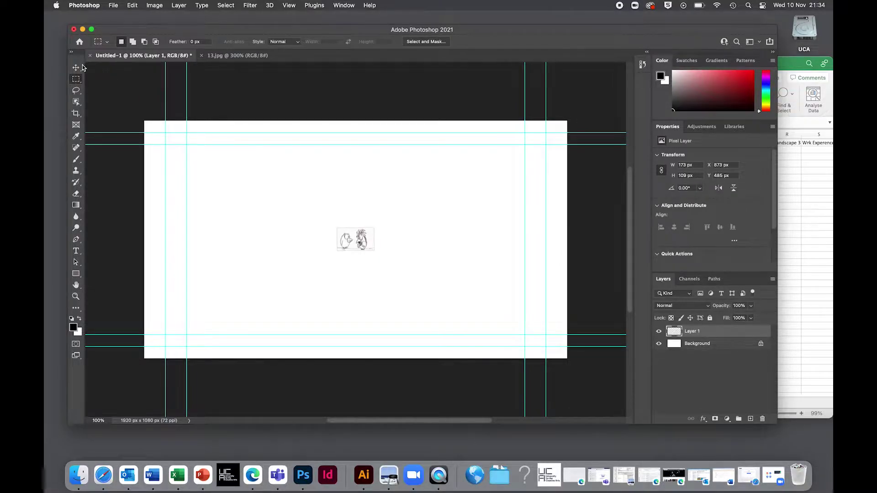
Free-transform the sketch to about 2060 × 1298 px so it covers the whole 1920 × 1080 canvas.
{"action": "left_click", "coordinate": [76, 69]}
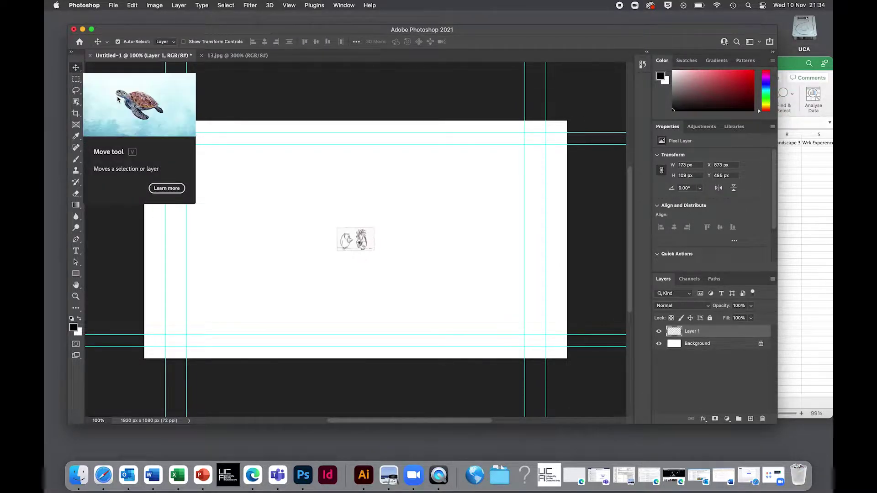
{"action": "key", "text": "super+t"}
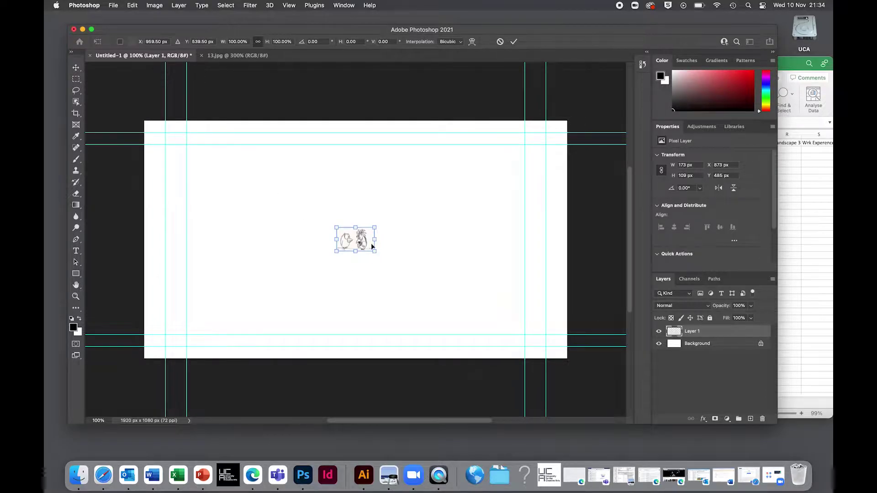
{"action": "mouse_move", "coordinate": [375, 251]}
{"action": "left_mouse_down"}
{"action": "mouse_move", "coordinate": [473, 351]}
{"action": "mouse_move", "coordinate": [577, 410]}
{"action": "left_mouse_up"}
{"action": "mouse_move", "coordinate": [336, 227]}
{"action": "left_mouse_down"}
{"action": "mouse_move", "coordinate": [141, 133]}
{"action": "mouse_move", "coordinate": [117, 130]}
{"action": "left_mouse_up"}
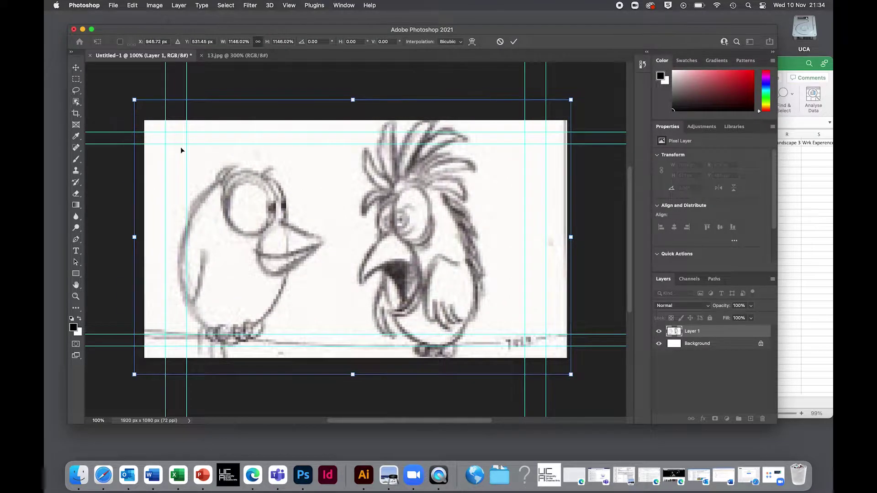
{"action": "left_click_drag", "start_coordinate": [298, 182], "coordinate": [307, 181]}
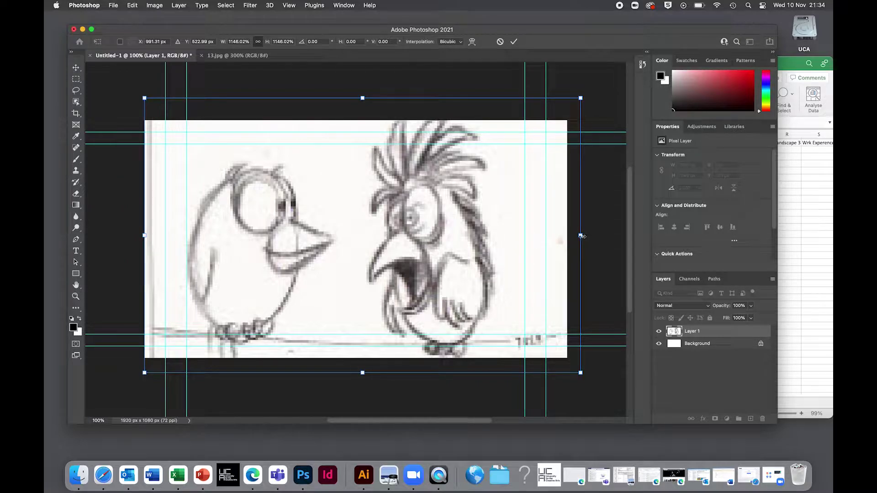
{"action": "mouse_move", "coordinate": [581, 235]}
{"action": "left_mouse_down"}
{"action": "mouse_move", "coordinate": [162, 297]}
{"action": "mouse_move", "coordinate": [112, 335]}
{"action": "mouse_move", "coordinate": [84, 235]}
{"action": "mouse_move", "coordinate": [409, 233]}
{"action": "left_mouse_up"}
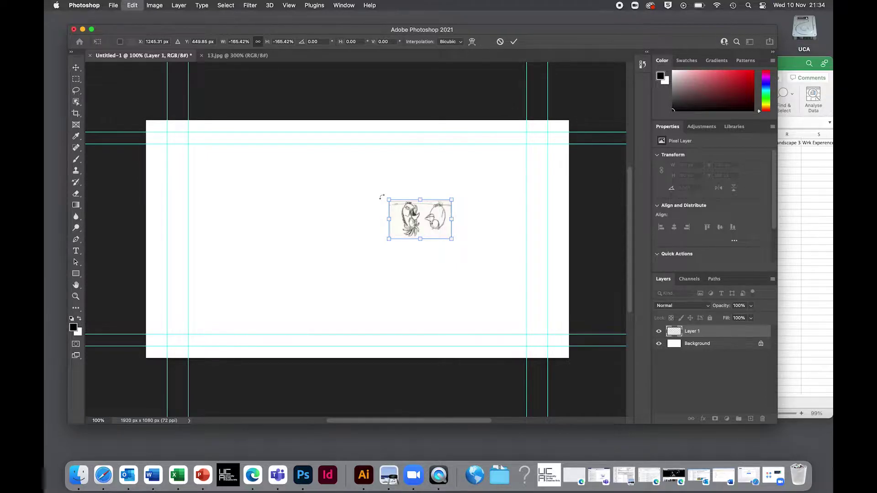
{"action": "key", "text": "super+z"}
{"action": "key", "text": "super+z"}
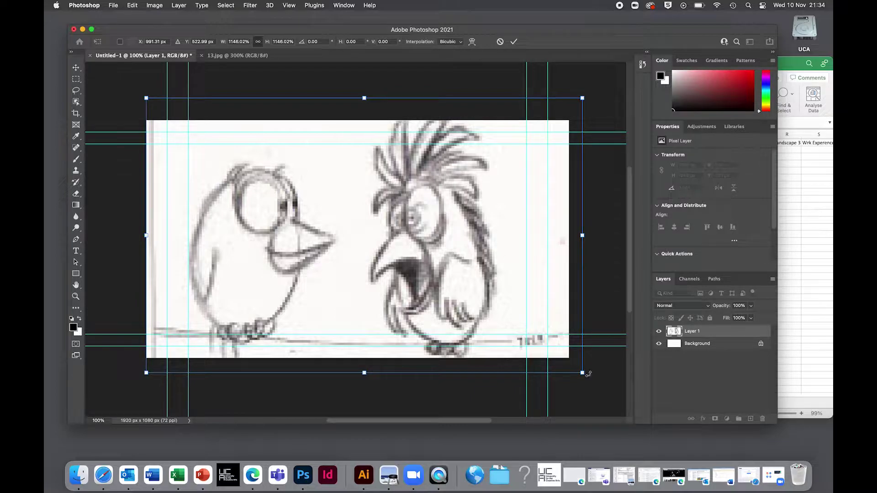
{"action": "left_click_drag", "start_coordinate": [582, 373], "coordinate": [596, 391]}
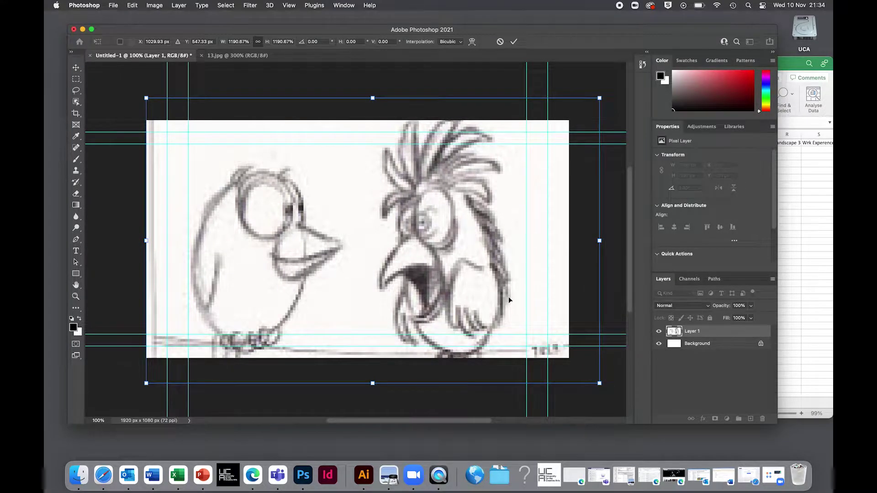
{"action": "left_click_drag", "start_coordinate": [509, 302], "coordinate": [503, 287]}
{"action": "key", "text": "Return"}
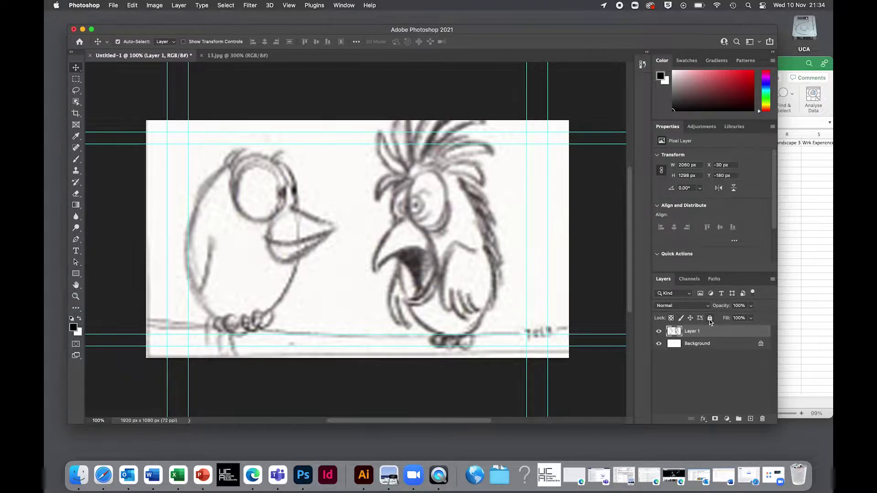
Lock all on Layer 1 and add a new layer above it named 'lines layer'.
{"action": "left_click", "coordinate": [91, 29]}
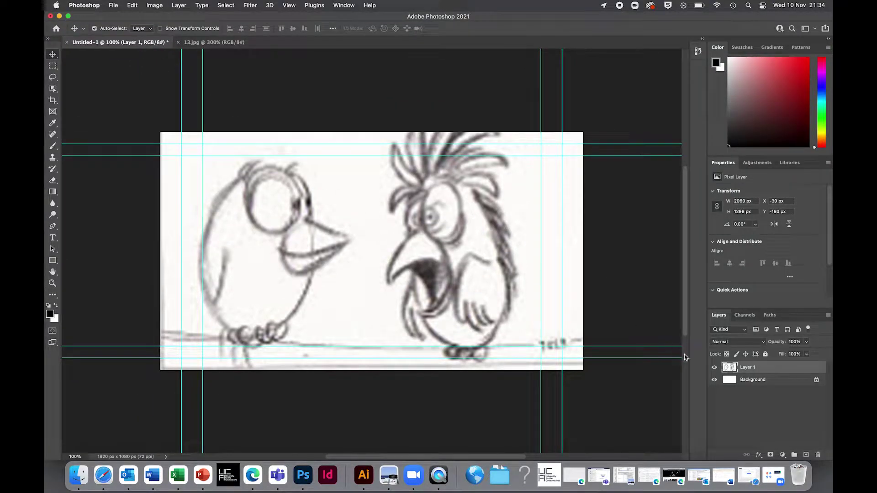
{"action": "left_click", "coordinate": [766, 355]}
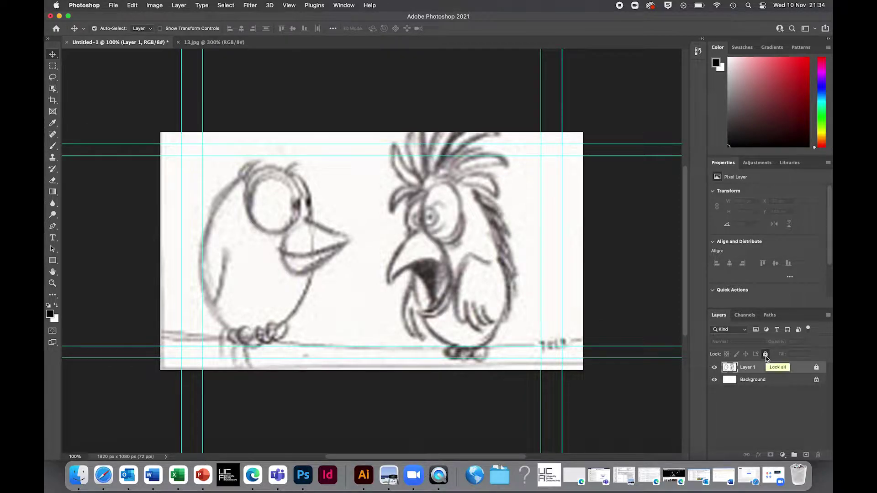
{"action": "left_click", "coordinate": [806, 455]}
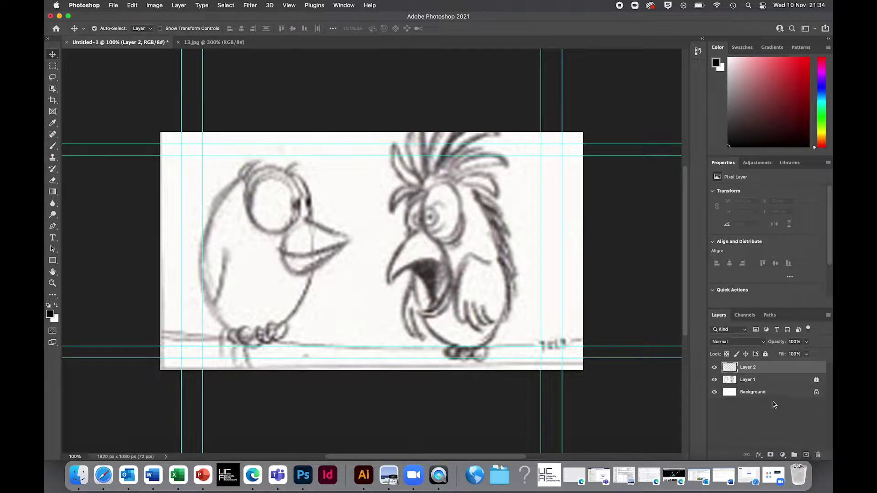
{"action": "double_click", "coordinate": [749, 368]}
{"action": "type", "text": "lines layer"}
{"action": "key", "text": "Return"}
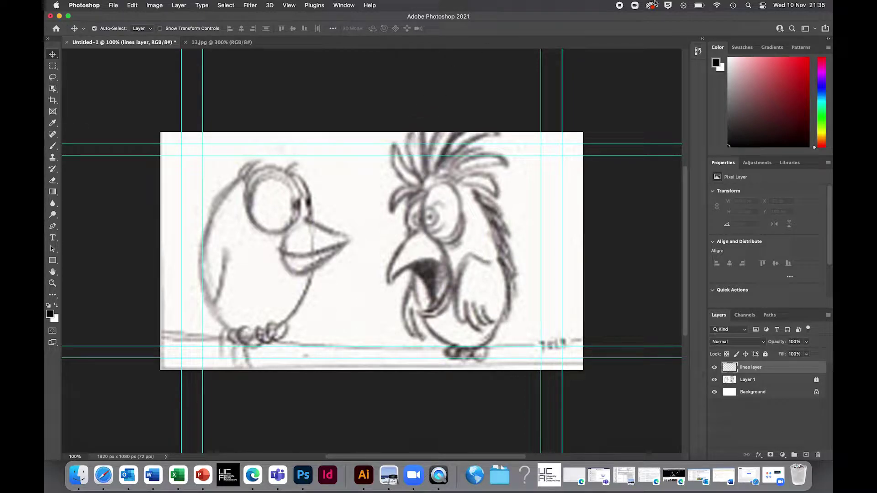
Switch to the Painting workspace and choose Kyle's Drawing Box – Happy HB from Dry Media Brushes.
{"action": "left_click", "coordinate": [815, 30]}
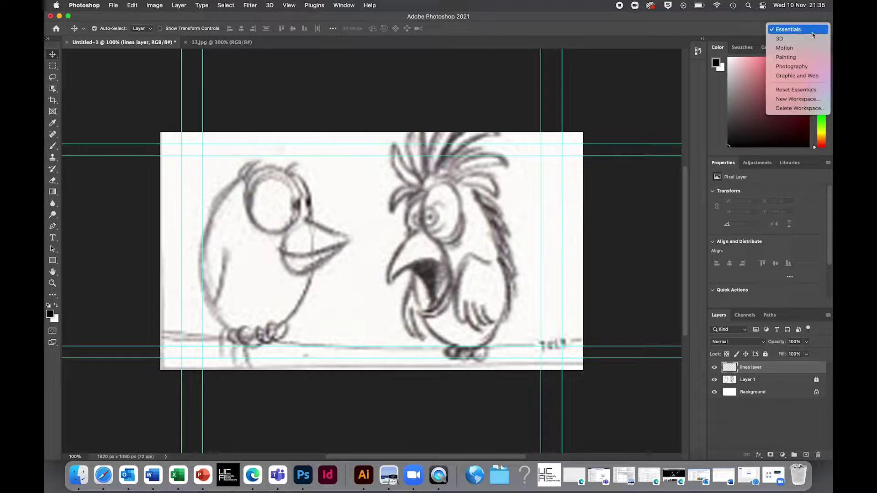
{"action": "left_click", "coordinate": [806, 57]}
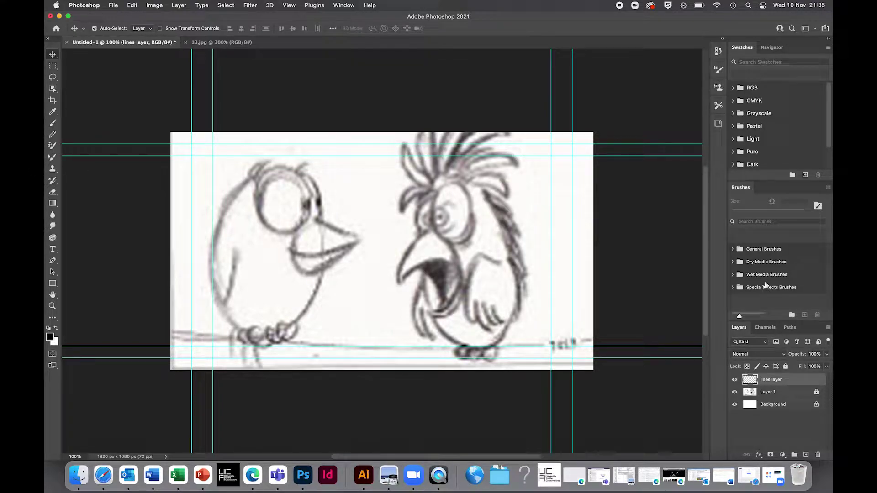
{"action": "left_click", "coordinate": [732, 287]}
{"action": "scroll", "coordinate": [733, 285], "scroll_direction": "down", "scroll_amount": 3}
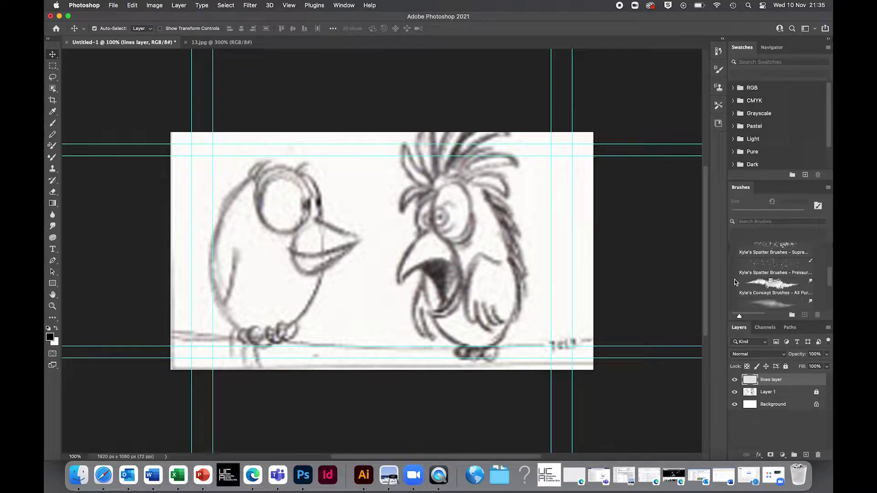
{"action": "scroll", "coordinate": [736, 283], "scroll_direction": "down", "scroll_amount": 3}
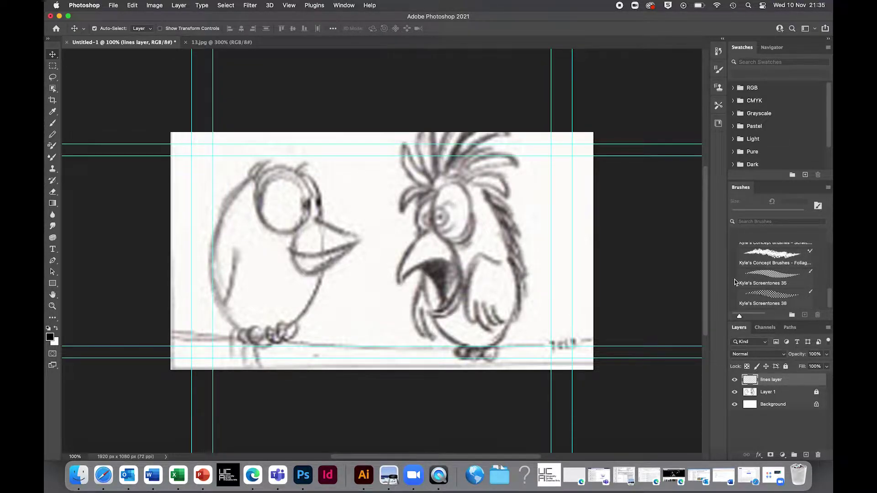
{"action": "scroll", "coordinate": [741, 282], "scroll_direction": "up", "scroll_amount": 6}
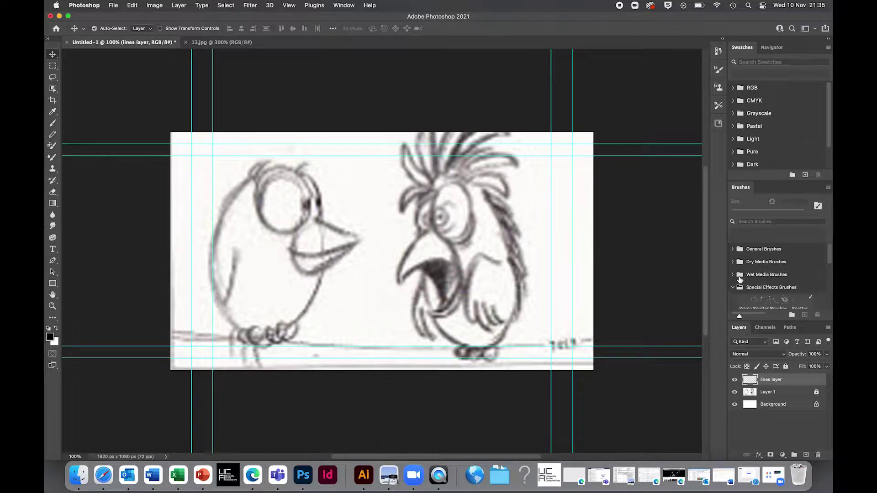
{"action": "left_click", "coordinate": [734, 261]}
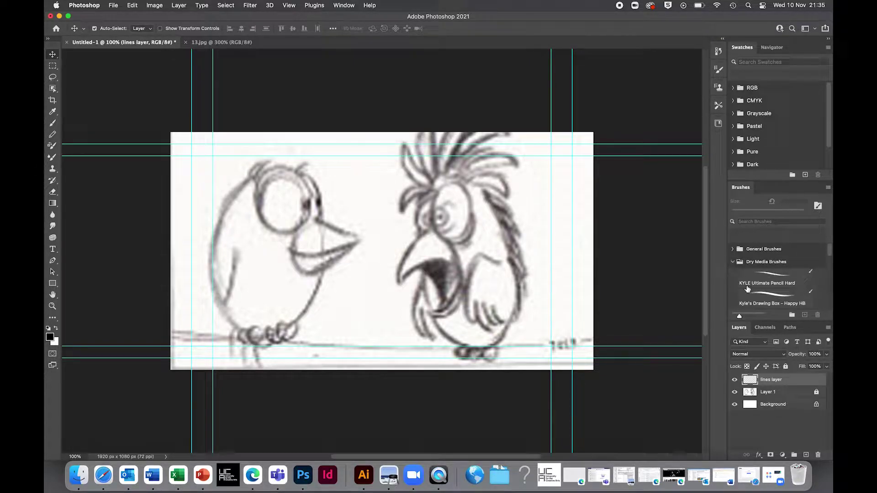
{"action": "scroll", "coordinate": [753, 289], "scroll_direction": "down", "scroll_amount": 1}
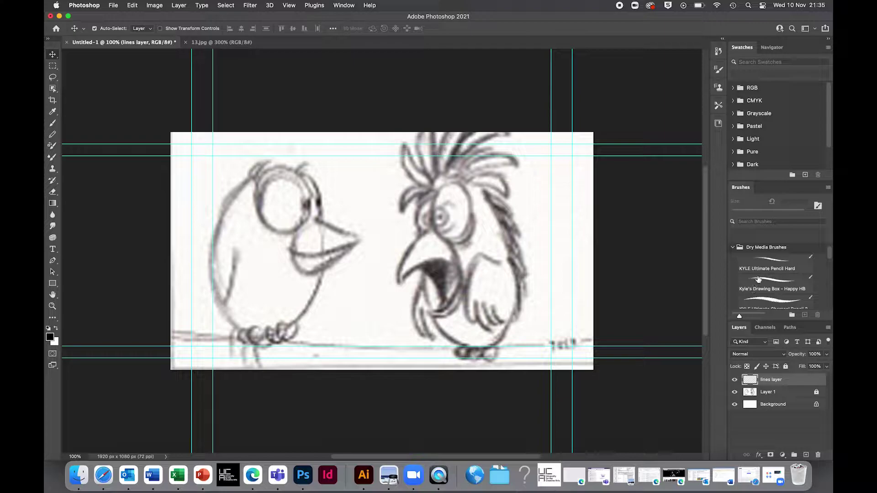
{"action": "left_click", "coordinate": [758, 280]}
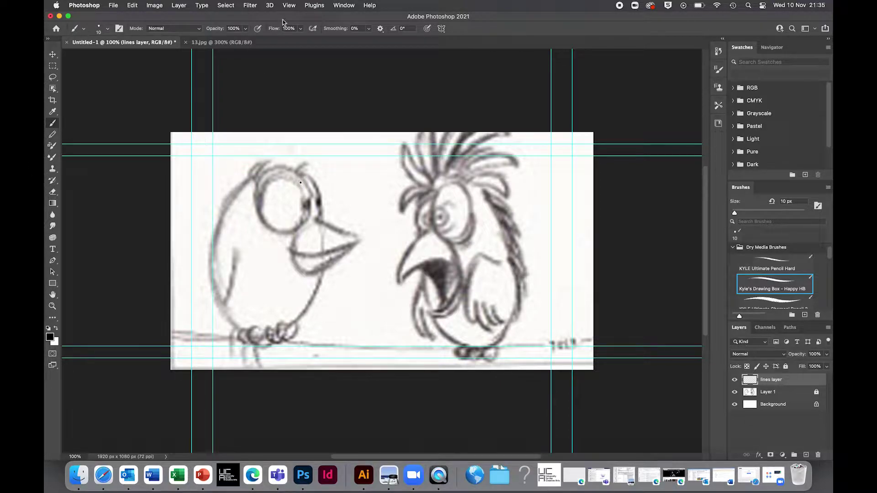
Try 100% brush smoothing with a test stroke on the left bird's eye, then undo it.
{"action": "left_click", "coordinate": [369, 29]}
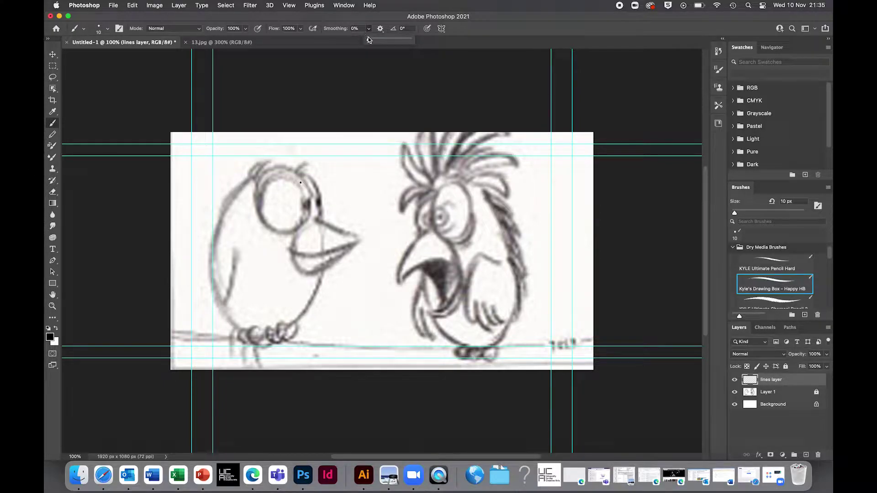
{"action": "left_click_drag", "start_coordinate": [368, 39], "coordinate": [422, 49]}
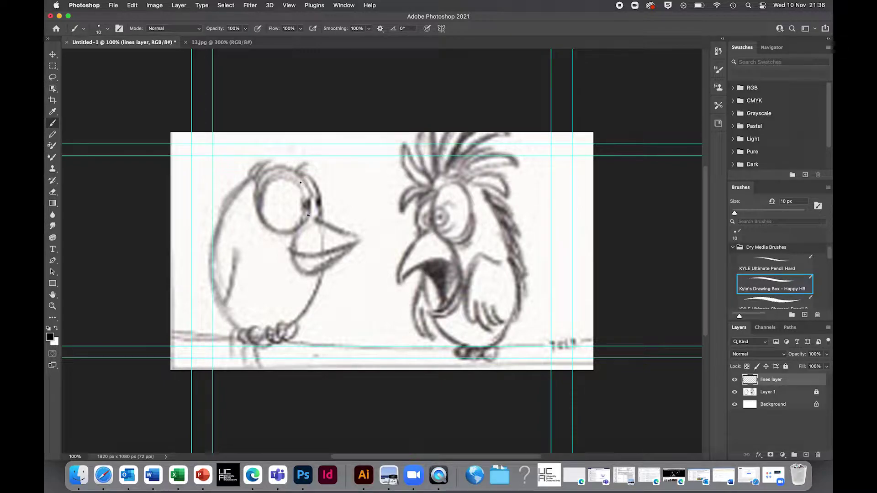
{"action": "left_click_drag", "start_coordinate": [307, 213], "coordinate": [302, 201]}
{"action": "key", "text": "super+z"}
Set smoothing to 63%, test and undo two eye strokes, leaving flow at 100%.
{"action": "left_click", "coordinate": [369, 28]}
{"action": "left_click", "coordinate": [354, 39]}
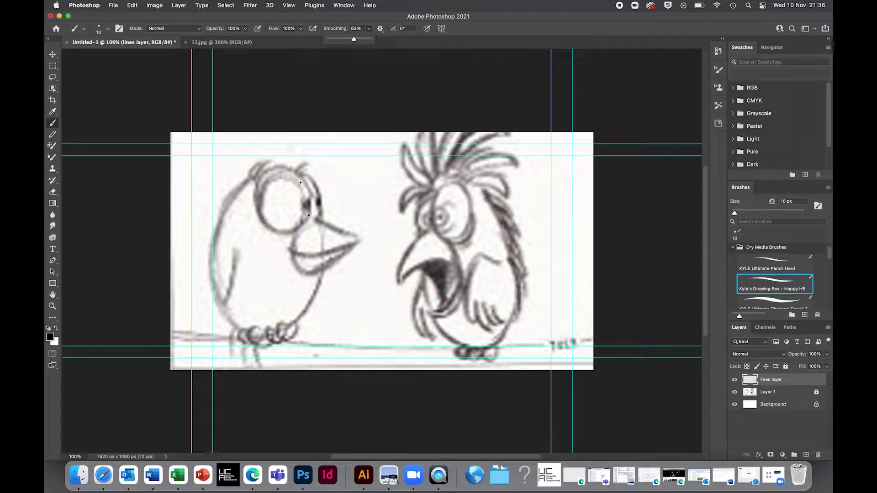
{"action": "left_click", "coordinate": [299, 229]}
{"action": "left_click_drag", "start_coordinate": [307, 213], "coordinate": [296, 229]}
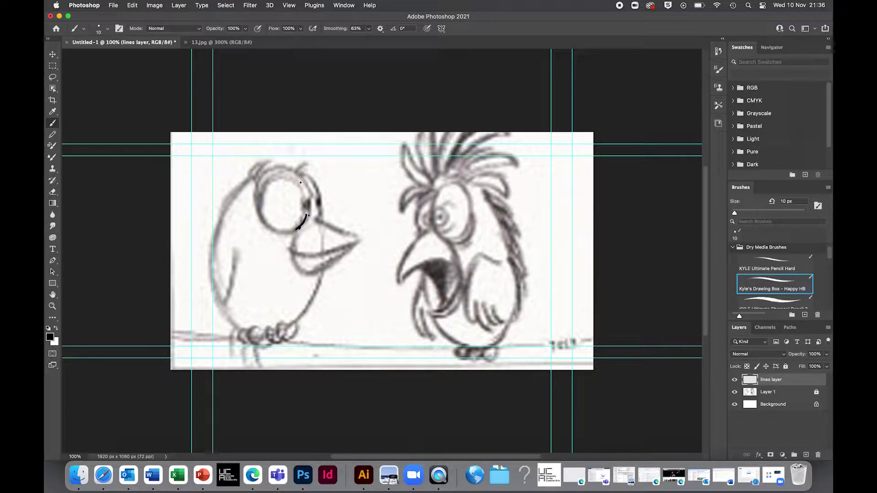
{"action": "mouse_move", "coordinate": [259, 191]}
{"action": "left_mouse_down"}
{"action": "mouse_move", "coordinate": [256, 209]}
{"action": "mouse_move", "coordinate": [276, 228]}
{"action": "left_mouse_up"}
{"action": "key", "text": "super+z"}
{"action": "key", "text": "super+z"}
{"action": "key", "text": "super+z"}
{"action": "key", "text": "super+z"}
{"action": "left_click", "coordinate": [300, 29]}
{"action": "left_click", "coordinate": [313, 29]}
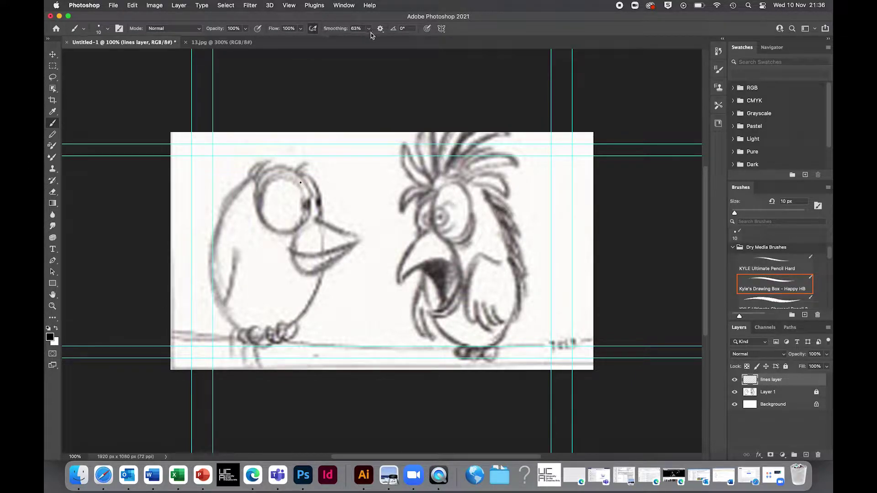
{"action": "left_click", "coordinate": [441, 29]}
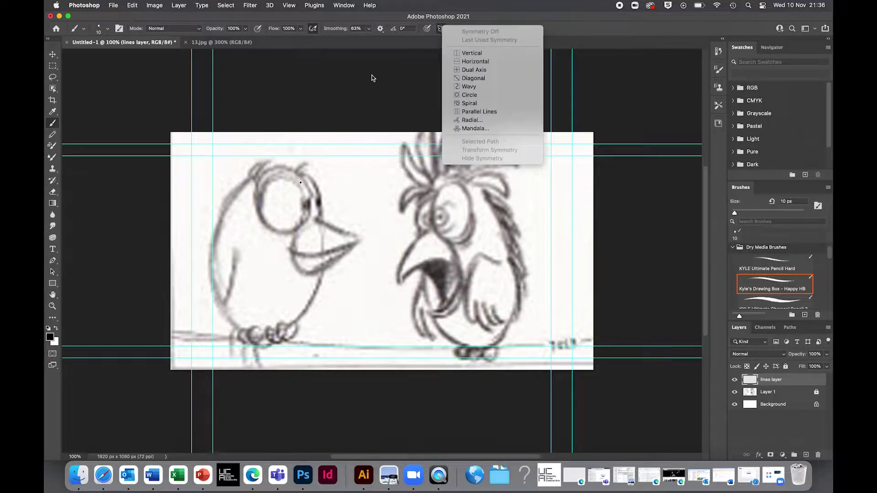
{"action": "left_click", "coordinate": [472, 53]}
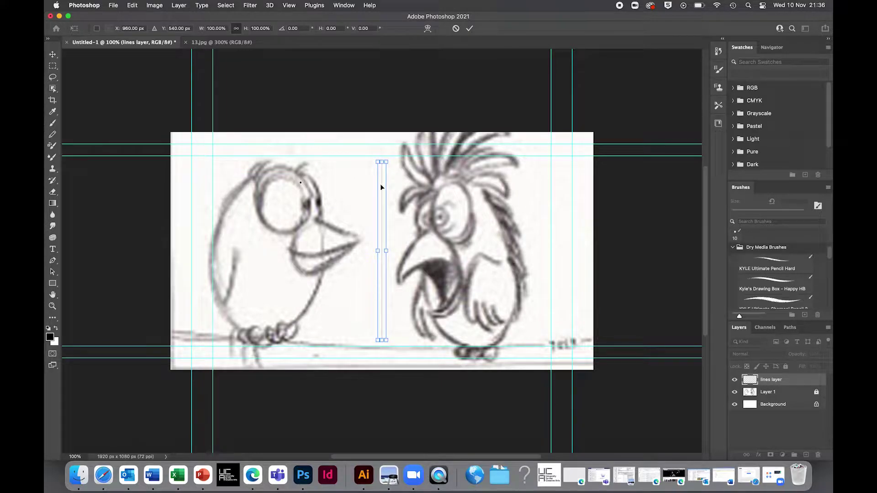
{"action": "left_click_drag", "start_coordinate": [382, 186], "coordinate": [270, 186]}
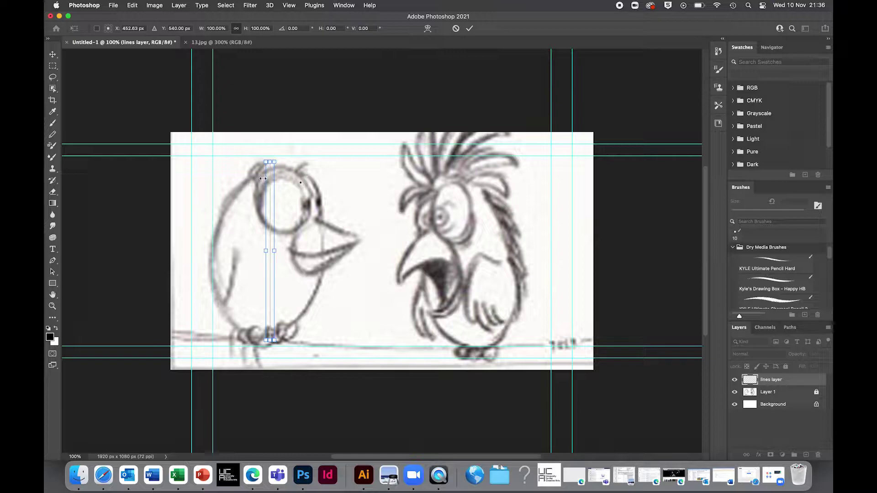
{"action": "key", "text": "Return"}
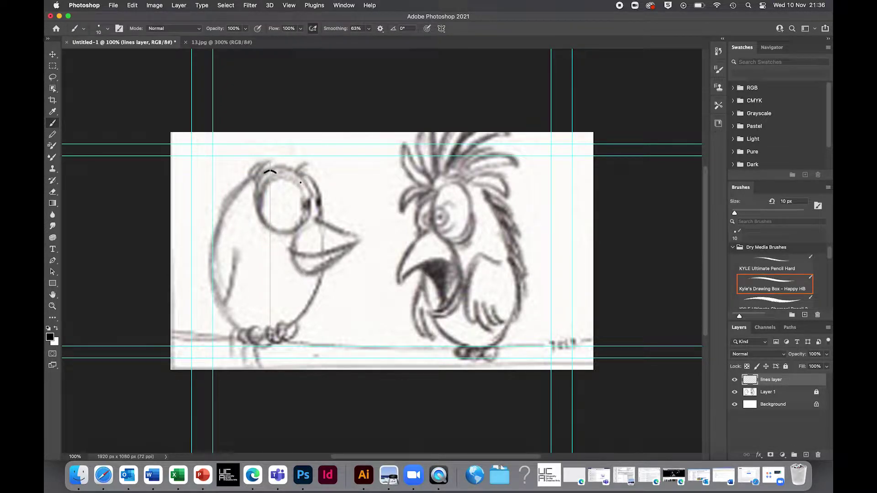
{"action": "left_click_drag", "start_coordinate": [257, 178], "coordinate": [246, 272]}
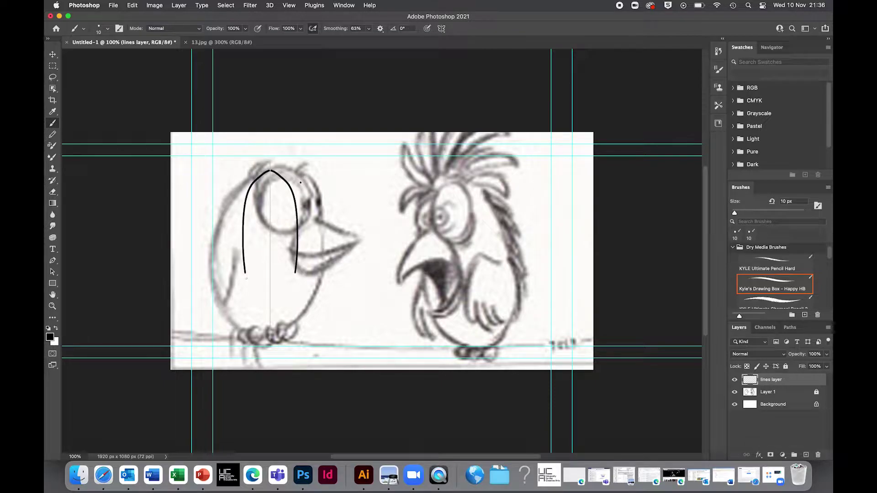
{"action": "key", "text": "super+z"}
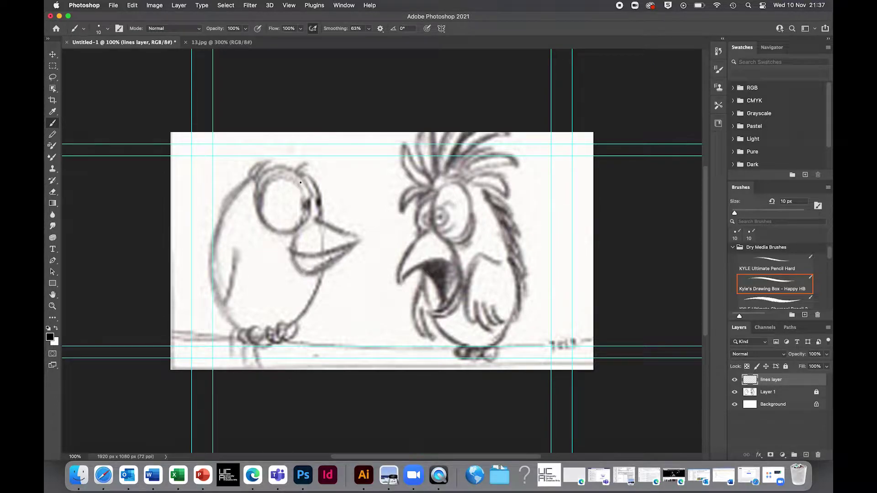
Trace the left bird's head, back and lower belly in black pencil lines.
{"action": "mouse_move", "coordinate": [254, 175]}
{"action": "left_mouse_down"}
{"action": "mouse_move", "coordinate": [217, 224]}
{"action": "mouse_move", "coordinate": [214, 239]}
{"action": "mouse_move", "coordinate": [233, 230]}
{"action": "mouse_move", "coordinate": [227, 244]}
{"action": "left_mouse_up"}
{"action": "mouse_move", "coordinate": [233, 251]}
{"action": "left_mouse_down"}
{"action": "mouse_move", "coordinate": [222, 280]}
{"action": "mouse_move", "coordinate": [212, 248]}
{"action": "mouse_move", "coordinate": [228, 301]}
{"action": "left_mouse_up"}
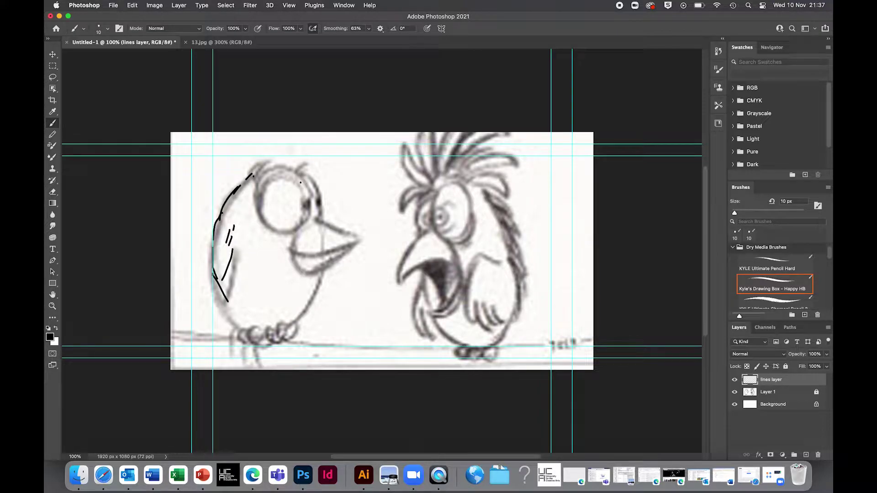
{"action": "left_click_drag", "start_coordinate": [313, 278], "coordinate": [288, 313]}
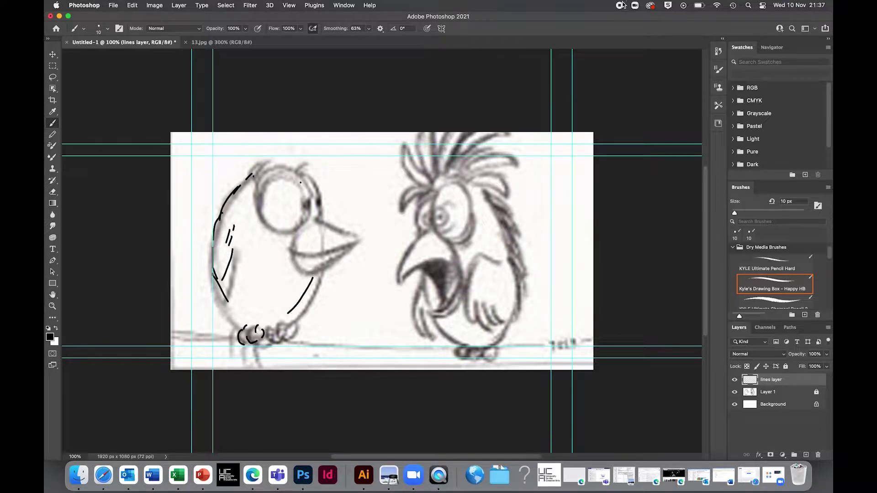
Toggle Layer 1's visibility to check the line art, ending with the sketch visible.
{"action": "scroll", "coordinate": [687, 178], "scroll_direction": "down", "scroll_amount": 2}
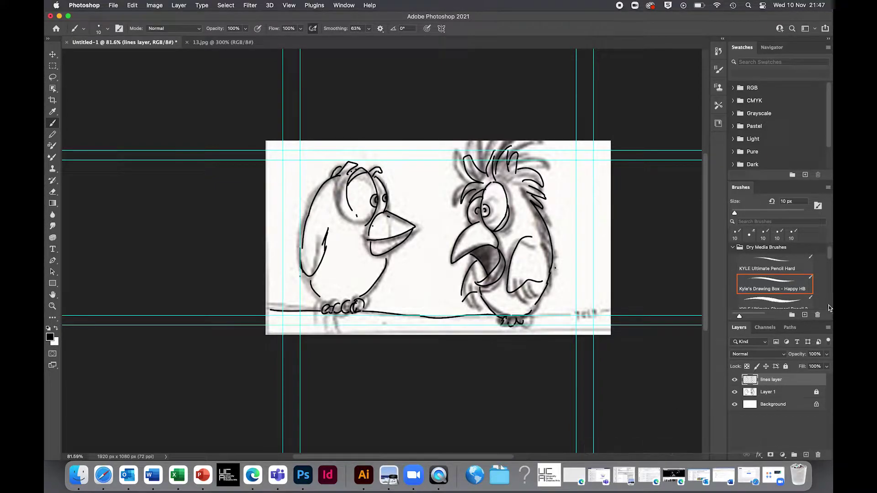
{"action": "left_click", "coordinate": [734, 394]}
{"action": "left_click", "coordinate": [734, 394]}
{"action": "left_click", "coordinate": [734, 394]}
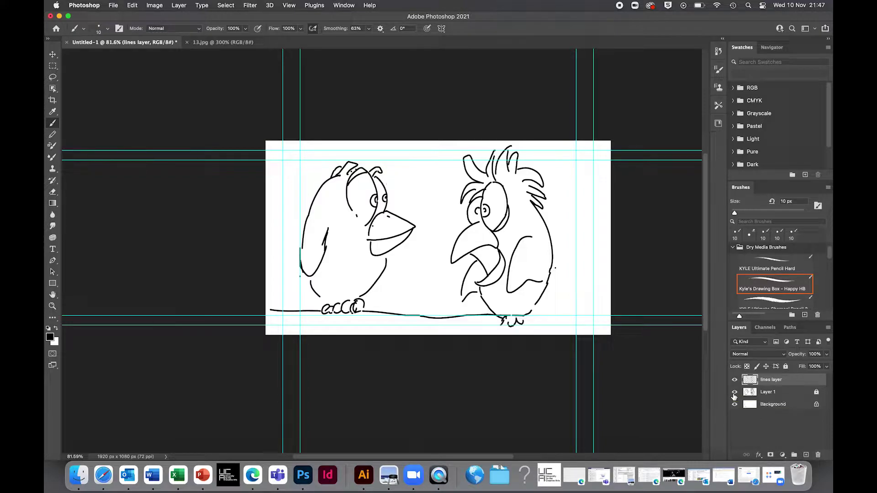
{"action": "left_click", "coordinate": [734, 394]}
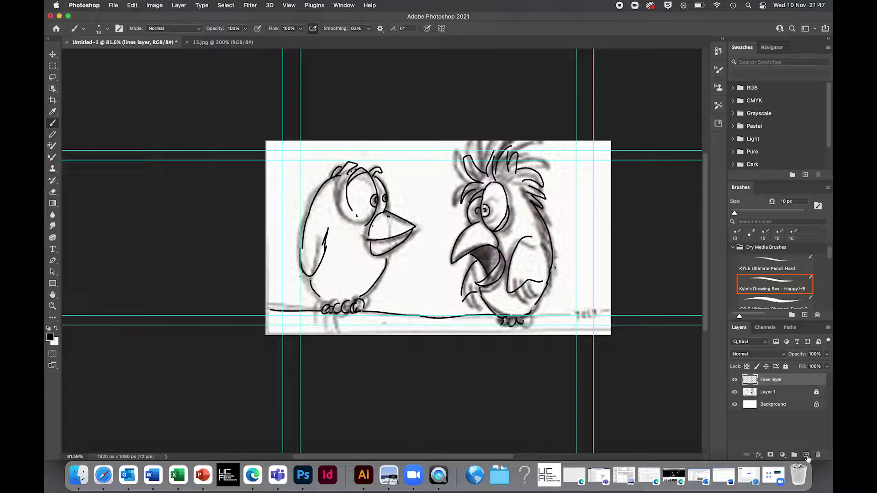
Add a layer named 'shading' below lines layer and hide the grey sketch Layer 1.
{"action": "left_click", "coordinate": [806, 455]}
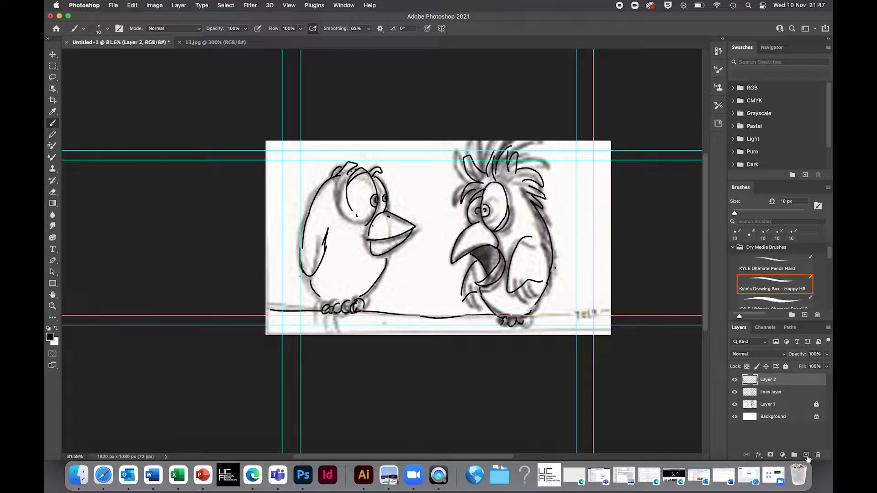
{"action": "double_click", "coordinate": [771, 380]}
{"action": "type", "text": "shading"}
{"action": "key", "text": "Return"}
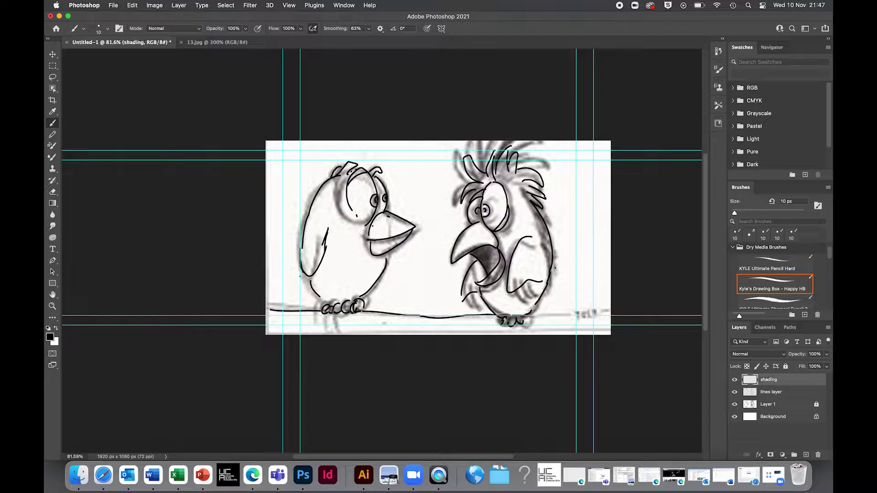
{"action": "left_click_drag", "start_coordinate": [788, 380], "coordinate": [786, 400]}
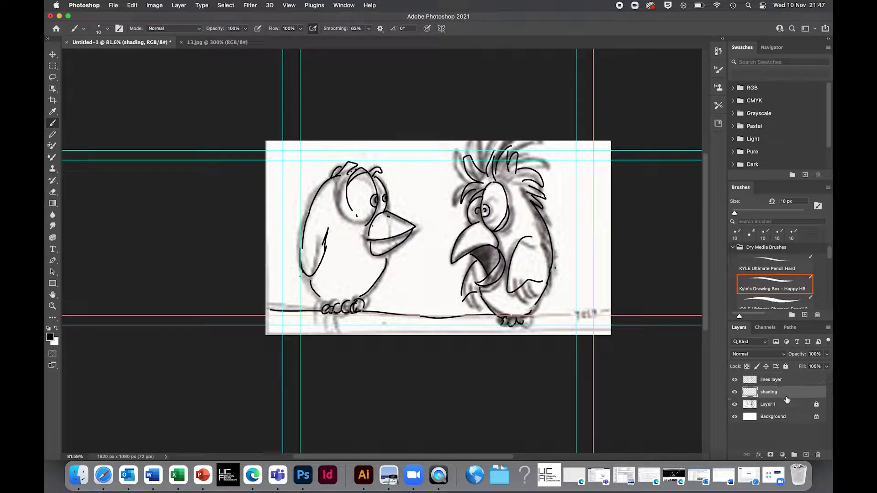
{"action": "left_click", "coordinate": [735, 405]}
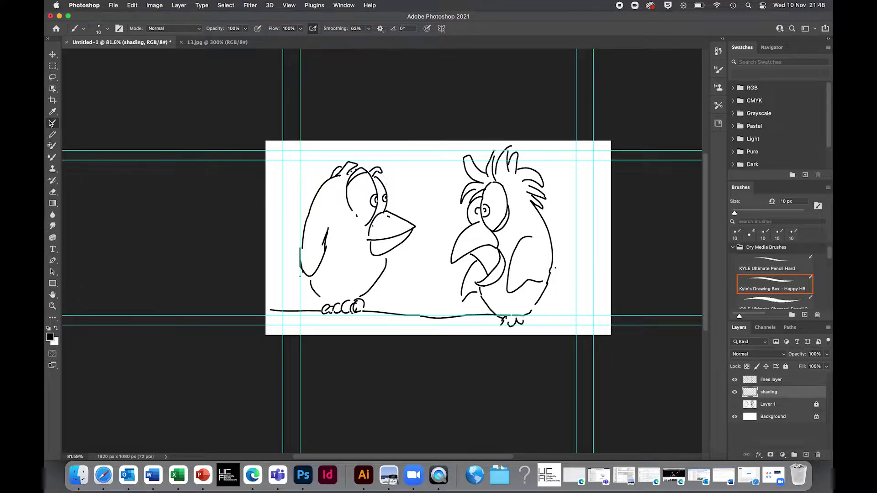
Choose Soft Round Pressure Size from General Brushes and resize it with the bracket keys to 80 px.
{"action": "scroll", "coordinate": [783, 125], "scroll_direction": "down", "scroll_amount": 2}
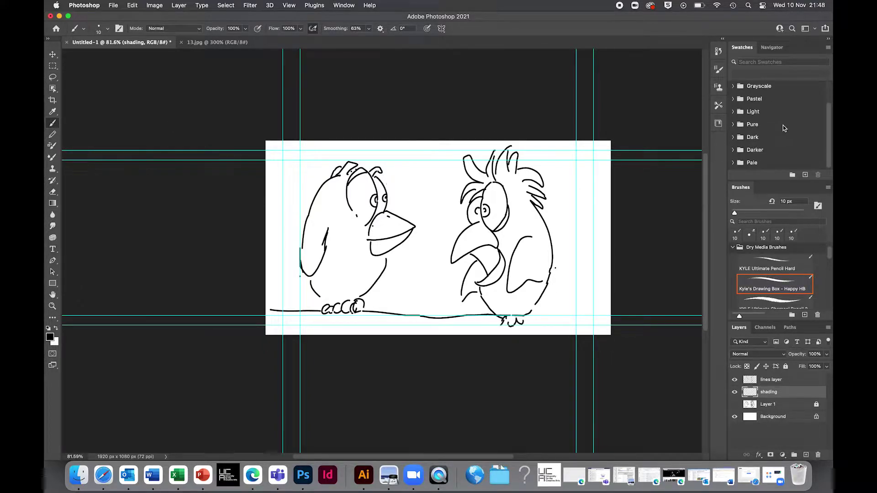
{"action": "scroll", "coordinate": [792, 279], "scroll_direction": "down", "scroll_amount": 10}
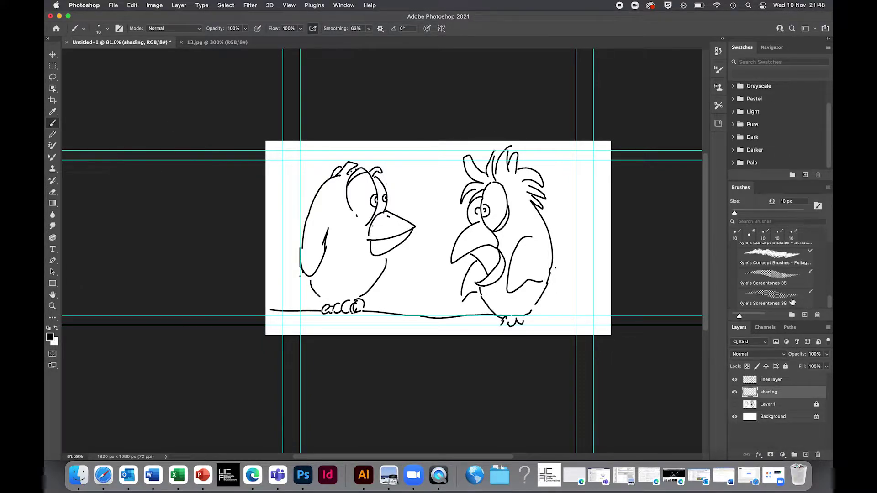
{"action": "scroll", "coordinate": [792, 301], "scroll_direction": "up", "scroll_amount": 8}
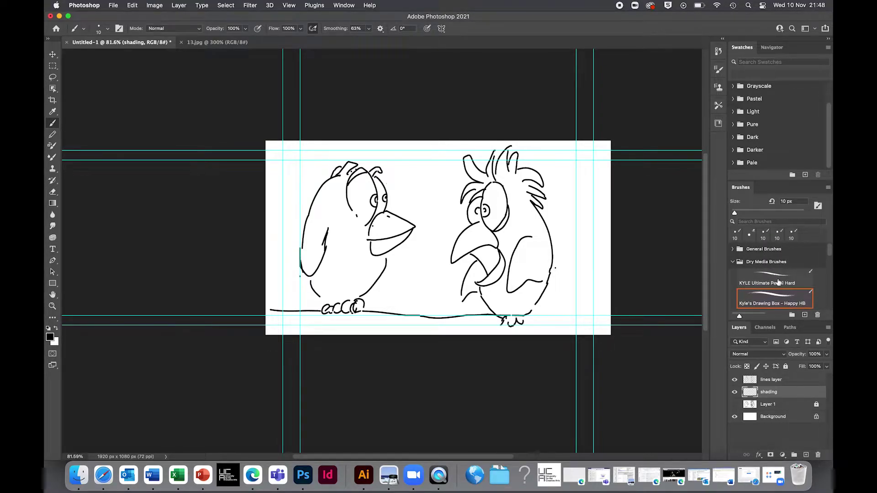
{"action": "left_click", "coordinate": [734, 247]}
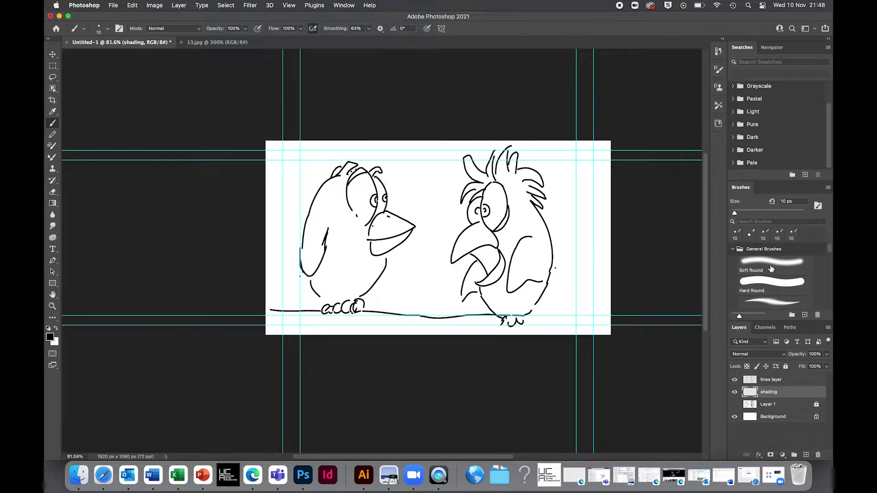
{"action": "scroll", "coordinate": [775, 292], "scroll_direction": "down", "scroll_amount": 2}
{"action": "scroll", "coordinate": [775, 292], "scroll_direction": "down", "scroll_amount": 1}
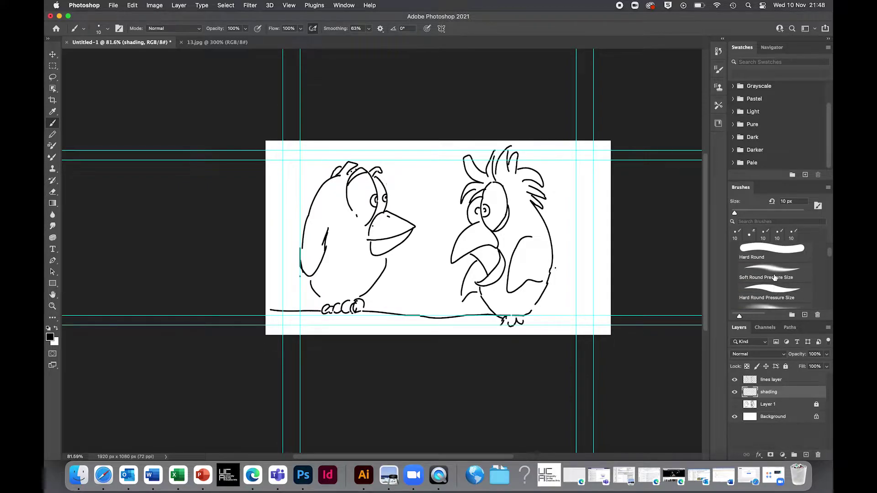
{"action": "left_click", "coordinate": [774, 273]}
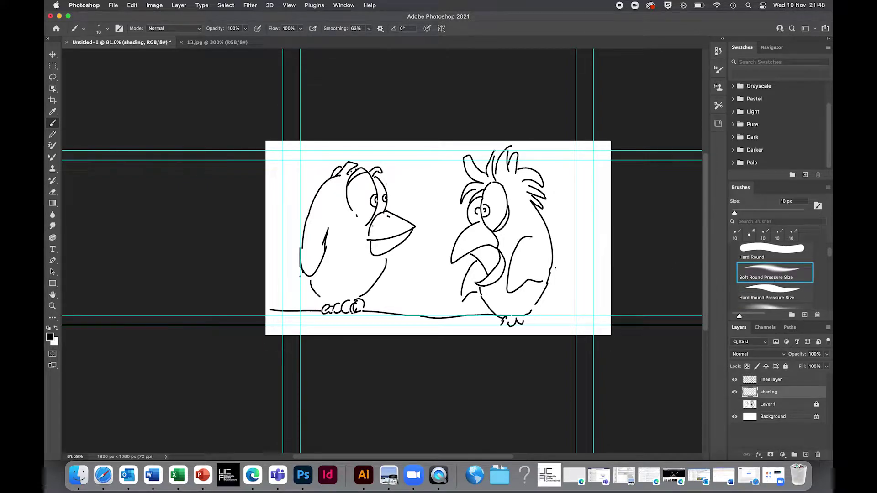
{"action": "key", "text": "bracketright"}
{"action": "key", "text": "bracketright"}
{"action": "key", "text": "bracketright"}
{"action": "key", "text": "bracketright"}
{"action": "key", "text": "bracketright"}
{"action": "key", "text": "bracketright"}
{"action": "key", "text": "bracketright"}
{"action": "key", "text": "bracketright"}
{"action": "key", "text": "bracketright"}
{"action": "key", "text": "bracketright"}
{"action": "key", "text": "bracketleft"}
{"action": "key", "text": "bracketleft"}
{"action": "key", "text": "bracketleft"}
{"action": "key", "text": "bracketleft"}
{"action": "key", "text": "bracketright"}
{"action": "key", "text": "bracketright"}
{"action": "key", "text": "bracketright"}
{"action": "key", "text": "bracketright"}
{"action": "key", "text": "bracketright"}
{"action": "key", "text": "bracketright"}
{"action": "key", "text": "bracketright"}
Set the foreground colour to grey #838383 and undo the test stroke on the parrot.
{"action": "left_click", "coordinate": [50, 337]}
{"action": "left_click", "coordinate": [329, 222]}
{"action": "left_click", "coordinate": [326, 227]}
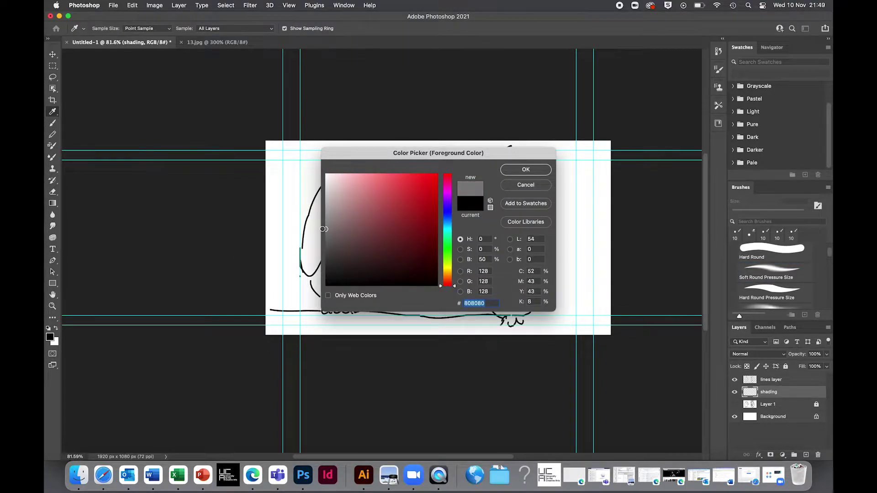
{"action": "left_click", "coordinate": [526, 169]}
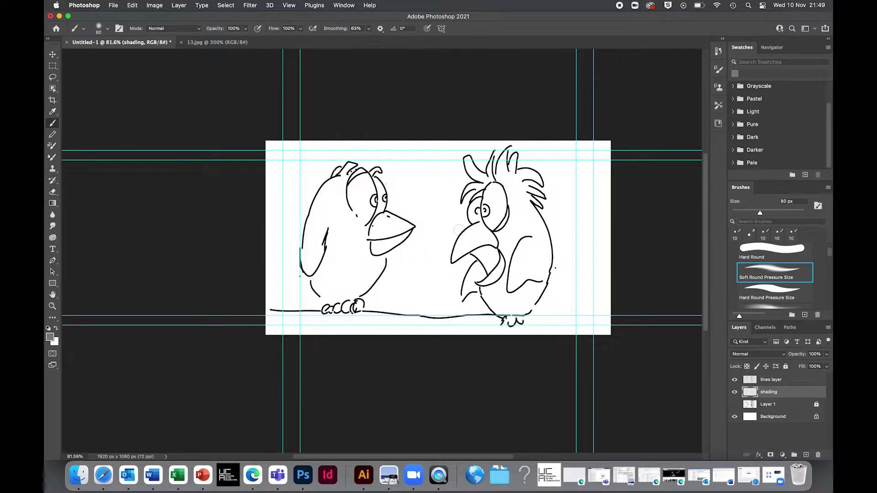
{"action": "left_click_drag", "start_coordinate": [519, 215], "coordinate": [529, 234]}
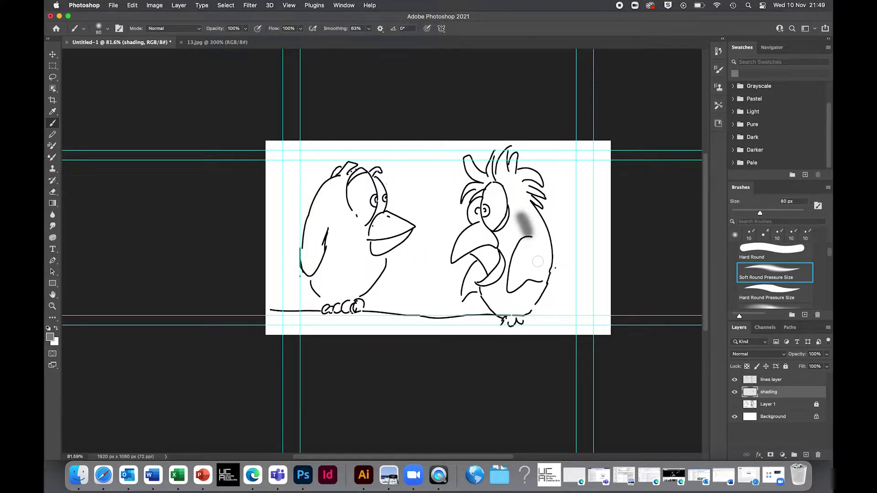
{"action": "key", "text": "super+z"}
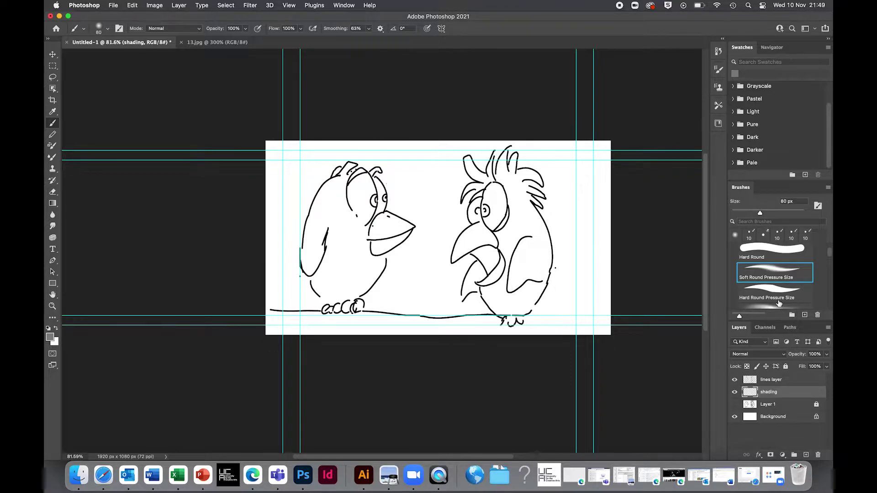
Adjust the brush opacity, trying several values before settling on 32%.
{"action": "left_click", "coordinate": [239, 29]}
{"action": "type", "text": "20"}
{"action": "key", "text": "Return"}
{"action": "key", "text": "2"}
{"action": "key", "text": "5"}
{"action": "key", "text": "8"}
{"action": "key", "text": "0"}
{"action": "key", "text": "3"}
{"action": "key", "text": "2"}
{"action": "key", "text": "2"}
Softly shade the left bird's head and under its beak, shrinking the brush to 40 px.
{"action": "mouse_move", "coordinate": [339, 179]}
{"action": "left_mouse_down"}
{"action": "mouse_move", "coordinate": [327, 192]}
{"action": "mouse_move", "coordinate": [333, 186]}
{"action": "left_mouse_up"}
{"action": "mouse_move", "coordinate": [373, 228]}
{"action": "left_mouse_down"}
{"action": "mouse_move", "coordinate": [370, 269]}
{"action": "mouse_move", "coordinate": [379, 224]}
{"action": "mouse_move", "coordinate": [380, 250]}
{"action": "left_mouse_up"}
{"action": "key", "text": "bracketleft"}
{"action": "key", "text": "bracketleft"}
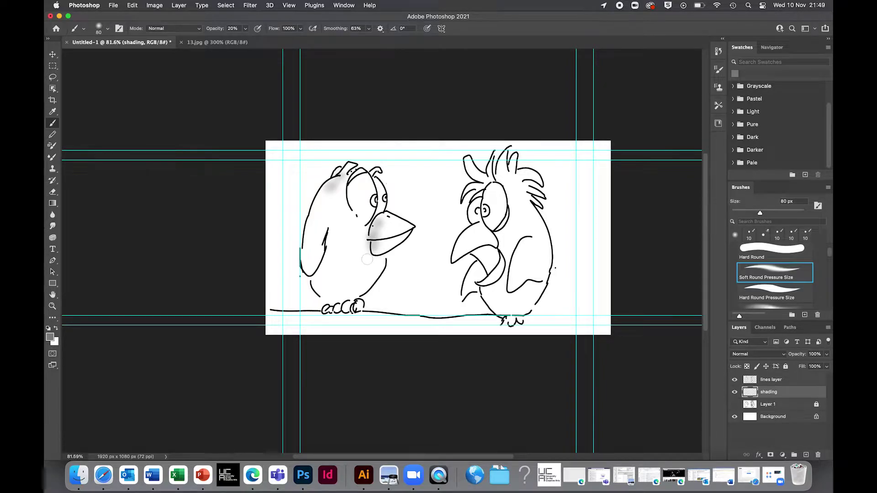
{"action": "key", "text": "bracketleft"}
{"action": "left_click_drag", "start_coordinate": [393, 246], "coordinate": [380, 252]}
Switch the brush to Darken and shade the left bird's head, back and lower belly.
{"action": "left_click", "coordinate": [182, 29]}
{"action": "left_click", "coordinate": [180, 67]}
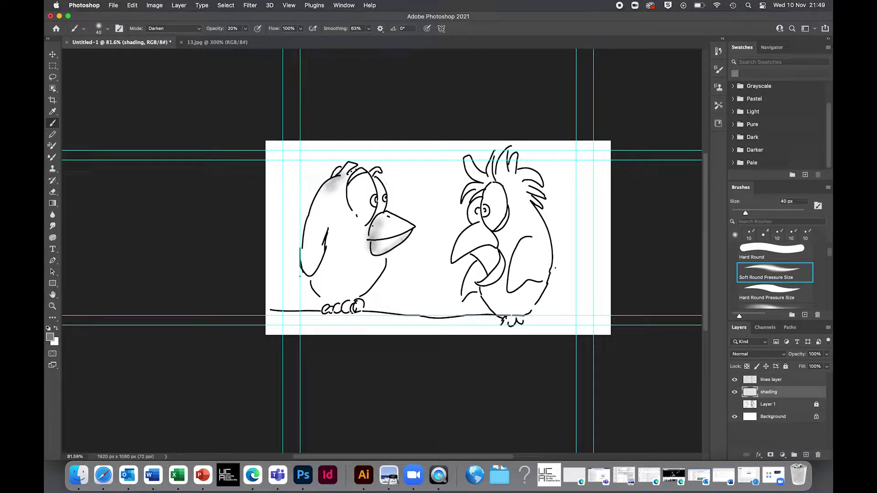
{"action": "left_click_drag", "start_coordinate": [334, 179], "coordinate": [312, 212]}
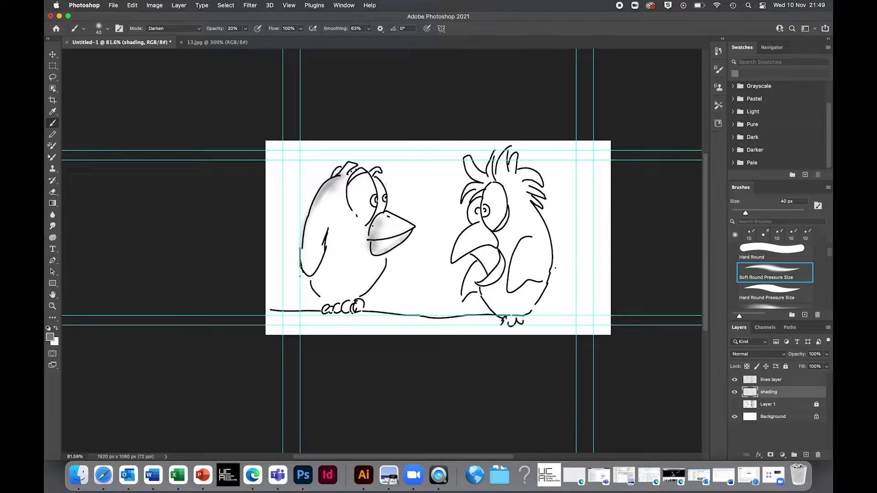
{"action": "key", "text": "bracketright"}
{"action": "key", "text": "bracketright"}
{"action": "key", "text": "bracketright"}
{"action": "key", "text": "bracketright"}
{"action": "key", "text": "bracketright"}
{"action": "key", "text": "bracketright"}
{"action": "key", "text": "bracketright"}
{"action": "mouse_move", "coordinate": [314, 234]}
{"action": "left_mouse_down"}
{"action": "mouse_move", "coordinate": [316, 226]}
{"action": "mouse_move", "coordinate": [308, 269]}
{"action": "mouse_move", "coordinate": [323, 242]}
{"action": "left_mouse_up"}
{"action": "mouse_move", "coordinate": [323, 285]}
{"action": "left_mouse_down"}
{"action": "mouse_move", "coordinate": [319, 277]}
{"action": "mouse_move", "coordinate": [335, 292]}
{"action": "left_mouse_up"}
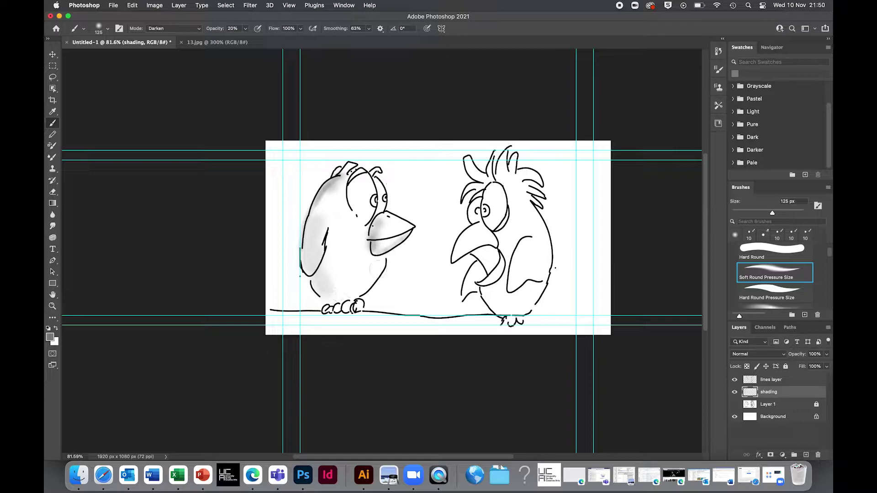
Blend belly shading, then add faint grey near the eye and along the back at 60 px.
{"action": "key", "text": "bracketleft"}
{"action": "key", "text": "bracketleft"}
{"action": "mouse_move", "coordinate": [378, 262]}
{"action": "left_mouse_down"}
{"action": "mouse_move", "coordinate": [361, 286]}
{"action": "mouse_move", "coordinate": [338, 290]}
{"action": "mouse_move", "coordinate": [332, 281]}
{"action": "left_mouse_up"}
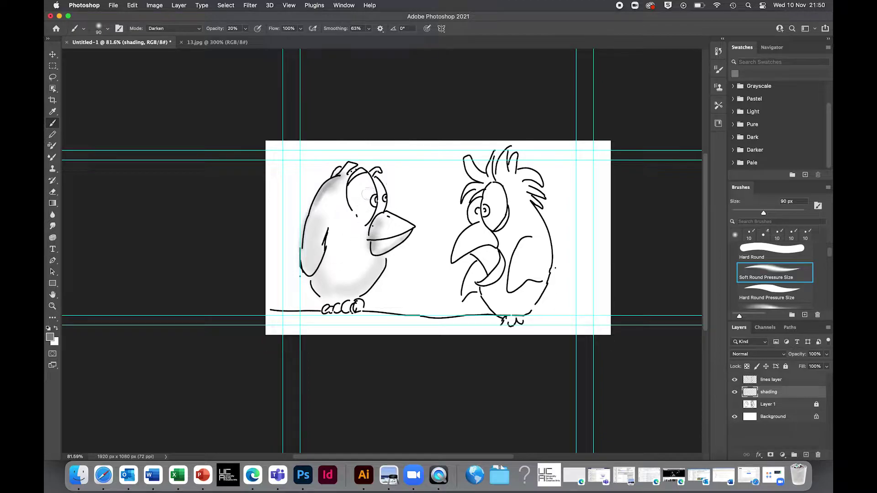
{"action": "key", "text": "bracketleft"}
{"action": "key", "text": "bracketleft"}
{"action": "key", "text": "bracketleft"}
{"action": "mouse_move", "coordinate": [343, 191]}
{"action": "left_mouse_down"}
{"action": "mouse_move", "coordinate": [360, 234]}
{"action": "mouse_move", "coordinate": [350, 198]}
{"action": "left_mouse_up"}
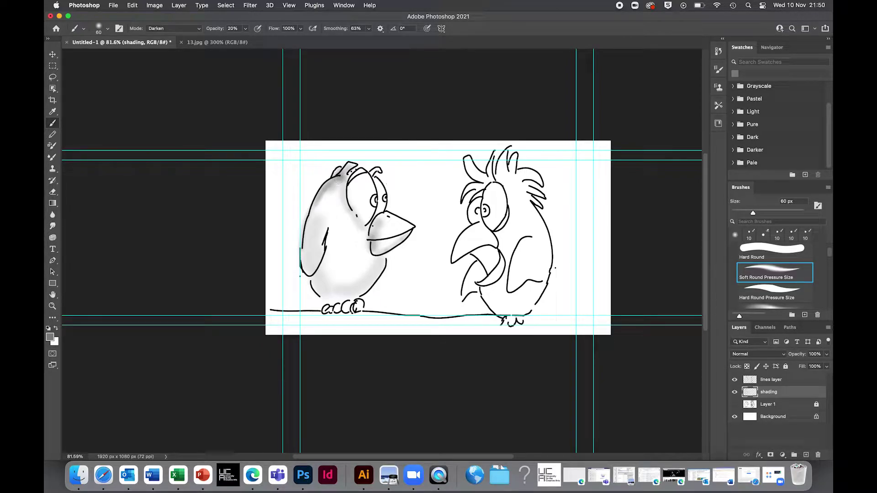
{"action": "mouse_move", "coordinate": [338, 180]}
{"action": "left_mouse_down"}
{"action": "mouse_move", "coordinate": [315, 224]}
{"action": "mouse_move", "coordinate": [305, 291]}
{"action": "mouse_move", "coordinate": [307, 267]}
{"action": "left_mouse_up"}
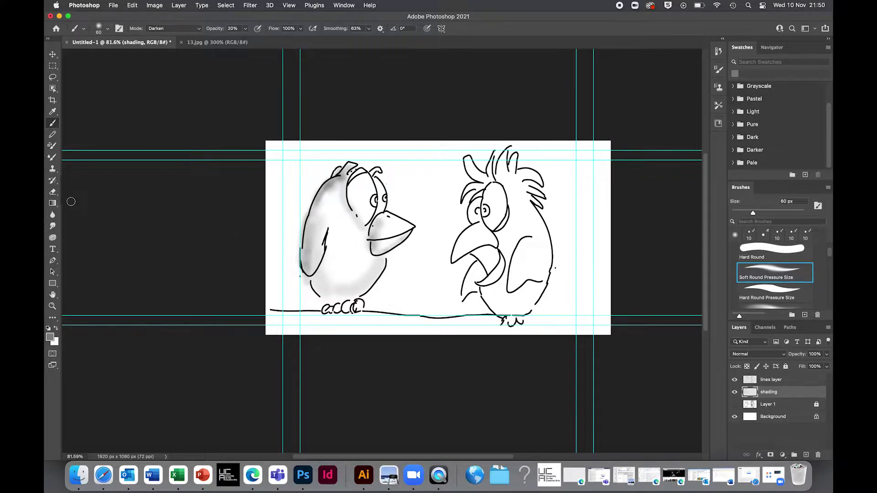
{"action": "left_click", "coordinate": [53, 192]}
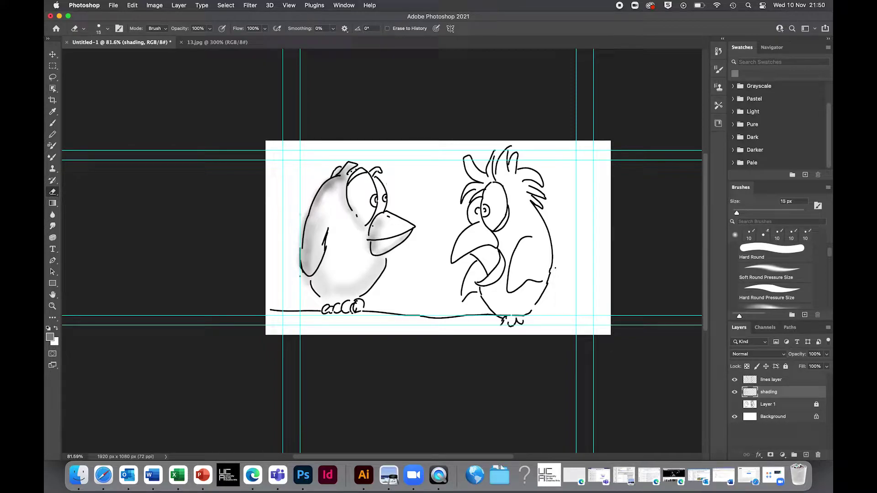
Erase faint shading along the left bird's left edge with a 45 px eraser.
{"action": "key", "text": "bracketright"}
{"action": "key", "text": "bracketright"}
{"action": "key", "text": "bracketright"}
{"action": "mouse_move", "coordinate": [301, 214]}
{"action": "left_mouse_down"}
{"action": "mouse_move", "coordinate": [292, 248]}
{"action": "mouse_move", "coordinate": [311, 193]}
{"action": "mouse_move", "coordinate": [299, 220]}
{"action": "left_mouse_up"}
{"action": "left_click_drag", "start_coordinate": [299, 223], "coordinate": [298, 237]}
Restore the accidentally deleted shading layer and zoom in on the canvas.
{"action": "key", "text": "BackSpace"}
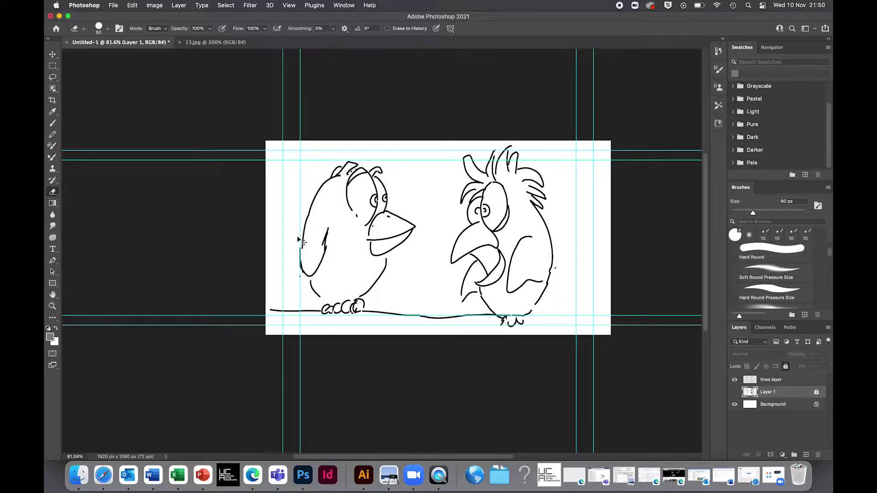
{"action": "key", "text": "super+bracketright"}
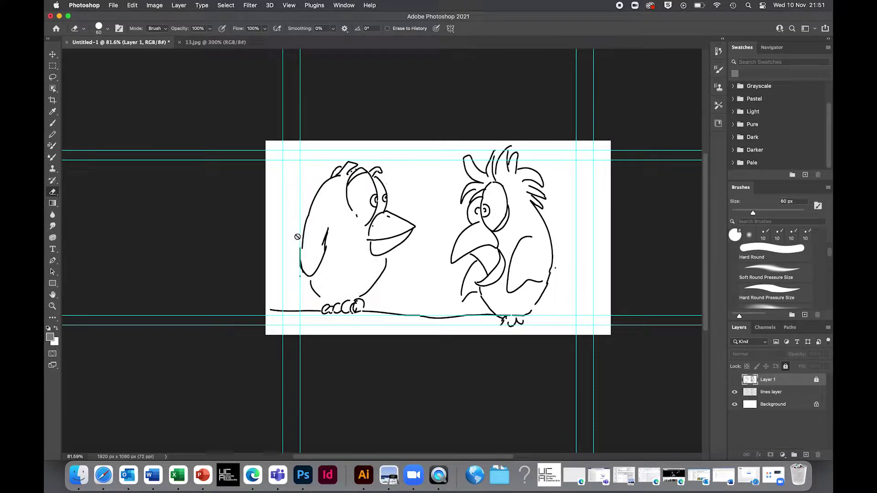
{"action": "key", "text": "super+z"}
{"action": "key", "text": "super+z"}
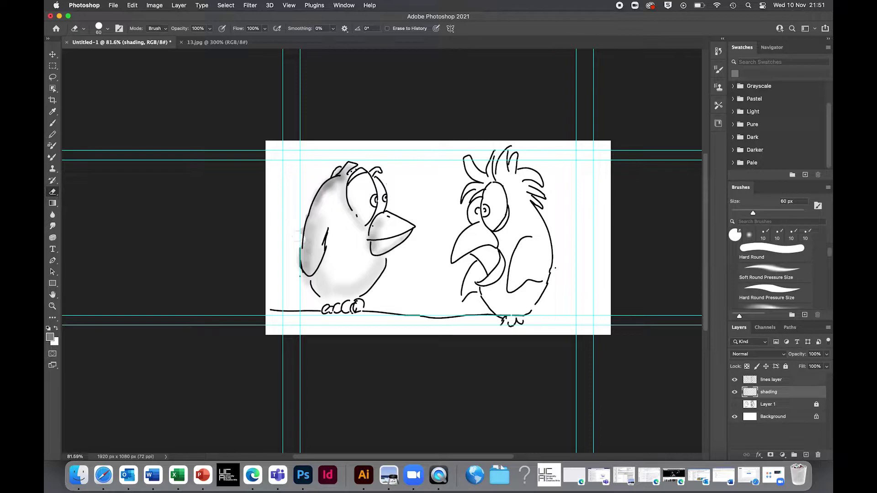
{"action": "key", "text": "super+equal"}
{"action": "key", "text": "super+equal"}
{"action": "key", "text": "super+equal"}
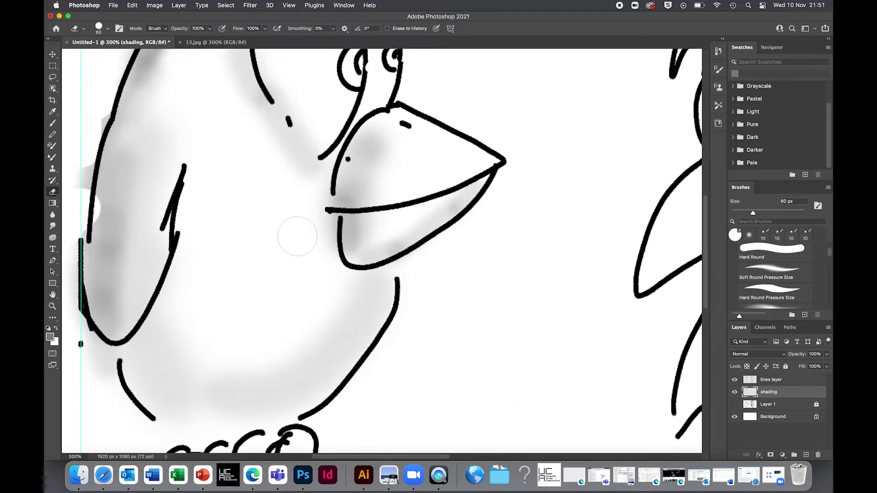
Erase shading spilling outside the left bird's left and lower outline.
{"action": "left_click_drag", "start_coordinate": [384, 203], "coordinate": [653, 244]}
{"action": "key", "text": "super+z"}
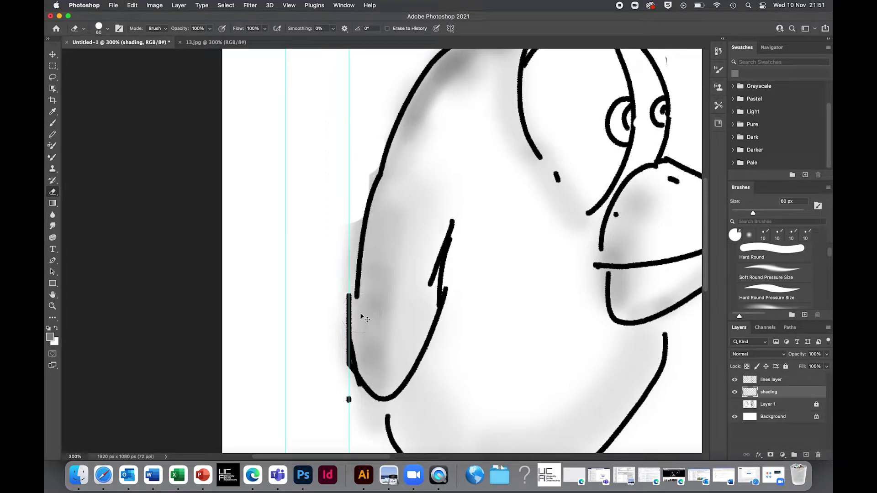
{"action": "mouse_move", "coordinate": [340, 258]}
{"action": "left_mouse_down"}
{"action": "mouse_move", "coordinate": [339, 235]}
{"action": "mouse_move", "coordinate": [336, 246]}
{"action": "mouse_move", "coordinate": [317, 244]}
{"action": "mouse_move", "coordinate": [344, 215]}
{"action": "mouse_move", "coordinate": [356, 151]}
{"action": "left_mouse_up"}
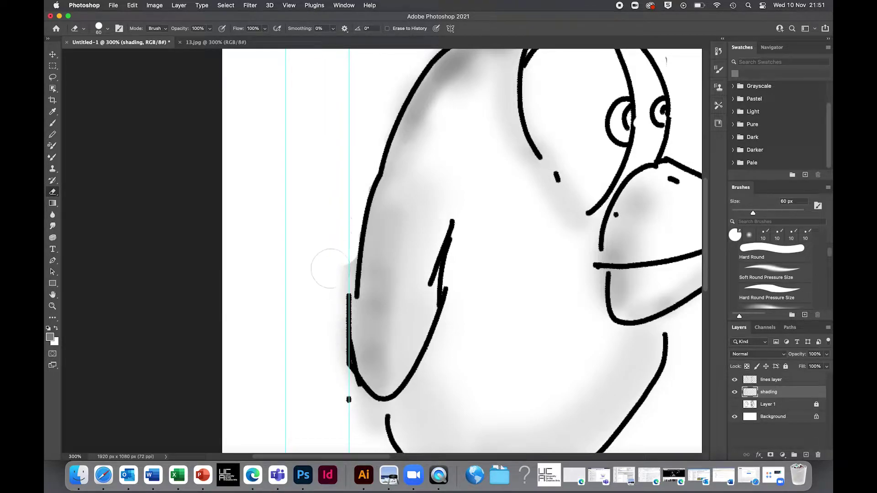
{"action": "mouse_move", "coordinate": [323, 268]}
{"action": "left_mouse_down"}
{"action": "mouse_move", "coordinate": [336, 249]}
{"action": "mouse_move", "coordinate": [335, 280]}
{"action": "mouse_move", "coordinate": [337, 249]}
{"action": "mouse_move", "coordinate": [320, 310]}
{"action": "left_mouse_up"}
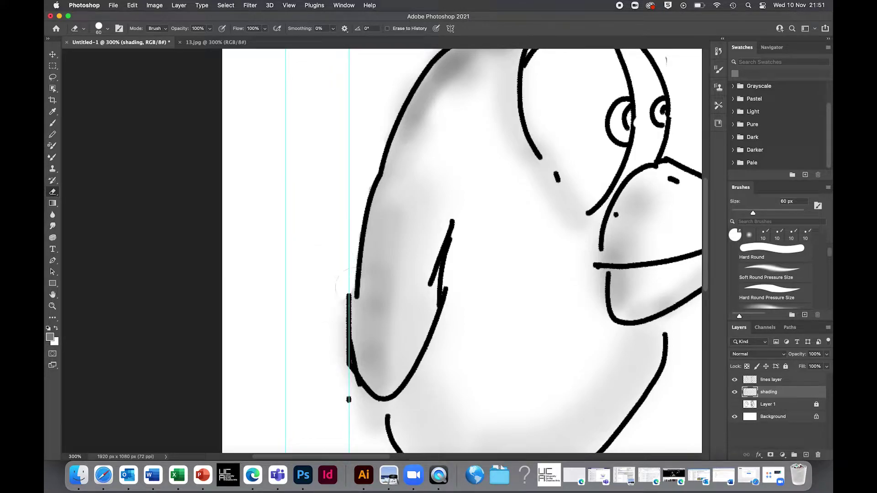
Paint soft shading along the bird's left outline and, at 30 px, between beak and head.
{"action": "left_click", "coordinate": [771, 48]}
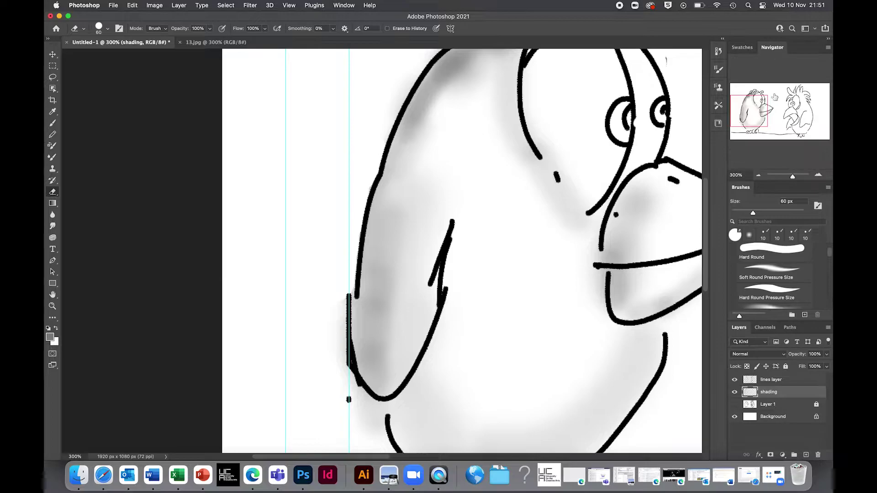
{"action": "mouse_move", "coordinate": [760, 112]}
{"action": "left_mouse_down"}
{"action": "mouse_move", "coordinate": [770, 111]}
{"action": "mouse_move", "coordinate": [756, 122]}
{"action": "mouse_move", "coordinate": [756, 108]}
{"action": "left_mouse_up"}
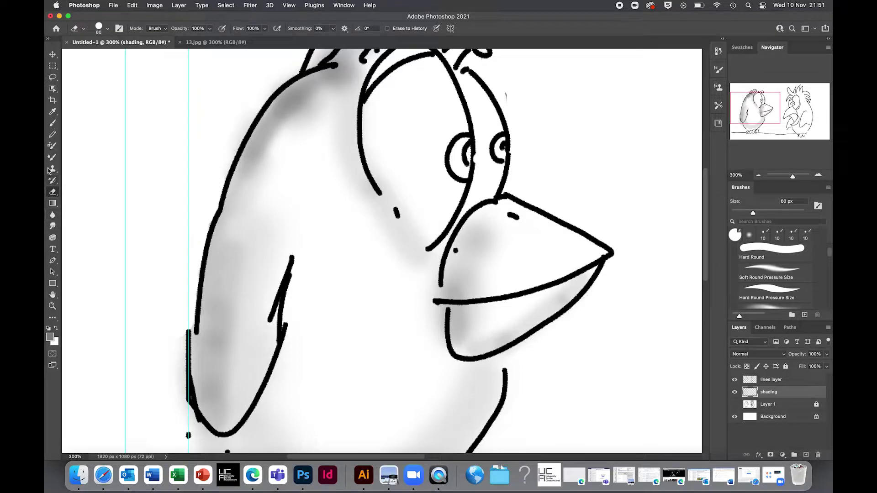
{"action": "key", "text": "b"}
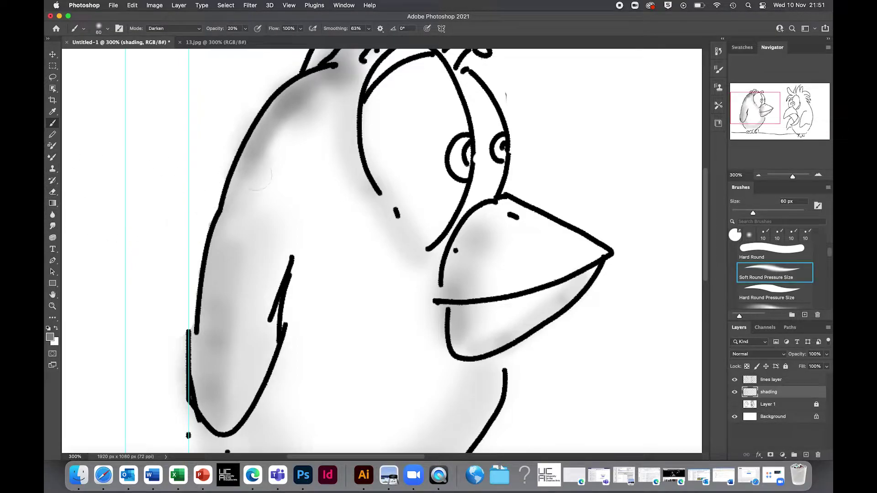
{"action": "mouse_move", "coordinate": [230, 170]}
{"action": "left_mouse_down"}
{"action": "mouse_move", "coordinate": [246, 164]}
{"action": "mouse_move", "coordinate": [228, 237]}
{"action": "left_mouse_up"}
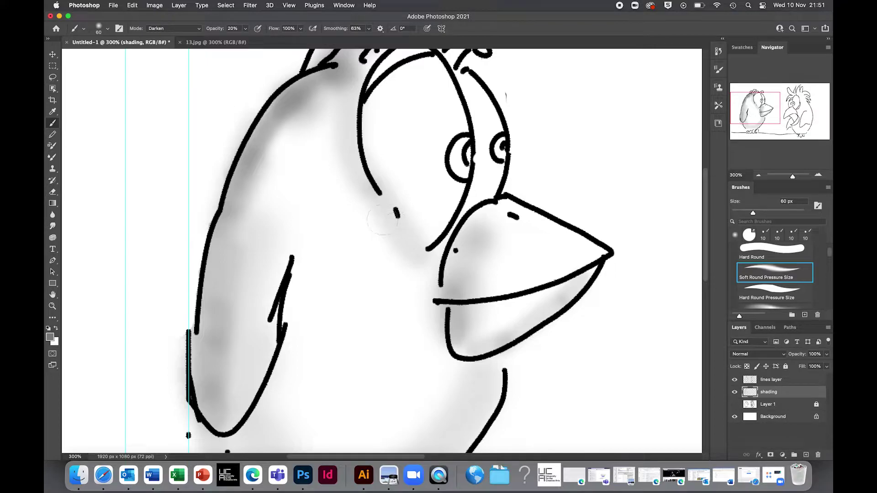
{"action": "key", "text": "bracketleft"}
{"action": "key", "text": "bracketleft"}
{"action": "key", "text": "bracketleft"}
{"action": "mouse_move", "coordinate": [412, 241]}
{"action": "left_mouse_down"}
{"action": "mouse_move", "coordinate": [421, 245]}
{"action": "mouse_move", "coordinate": [374, 181]}
{"action": "mouse_move", "coordinate": [418, 235]}
{"action": "mouse_move", "coordinate": [388, 218]}
{"action": "mouse_move", "coordinate": [424, 251]}
{"action": "mouse_move", "coordinate": [383, 202]}
{"action": "mouse_move", "coordinate": [360, 143]}
{"action": "mouse_move", "coordinate": [360, 169]}
{"action": "mouse_move", "coordinate": [352, 119]}
{"action": "mouse_move", "coordinate": [350, 165]}
{"action": "mouse_move", "coordinate": [377, 205]}
{"action": "mouse_move", "coordinate": [353, 150]}
{"action": "left_mouse_up"}
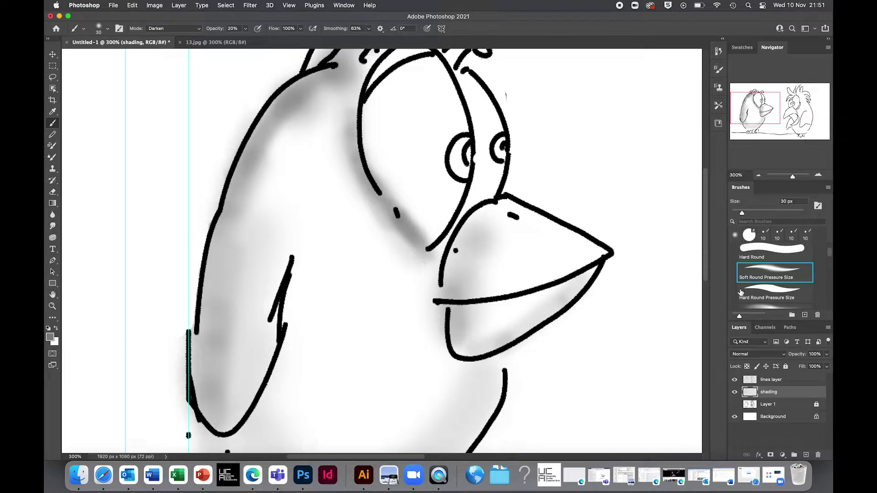
Choose the KYLE Bonus Chunky Charcoal brush, undoing a test patch on the right bird's wing.
{"action": "scroll", "coordinate": [772, 274], "scroll_direction": "down", "scroll_amount": 3}
{"action": "scroll", "coordinate": [553, 309], "scroll_direction": "left", "scroll_amount": 5}
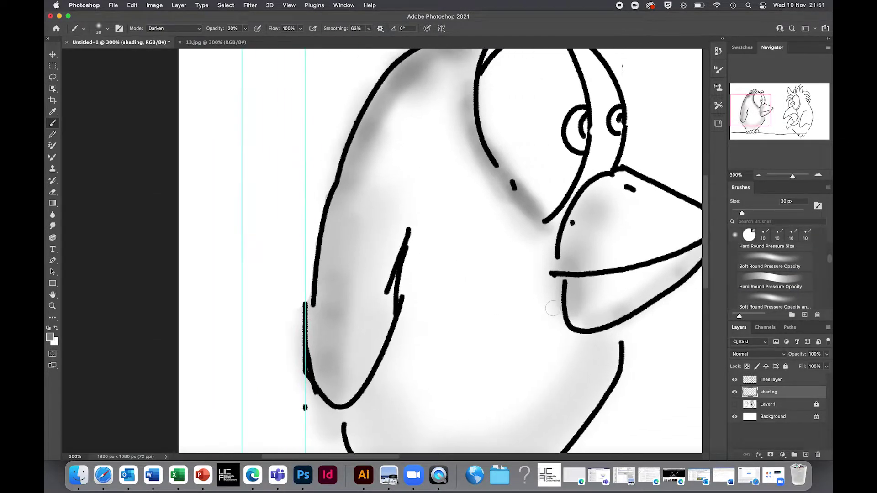
{"action": "scroll", "coordinate": [552, 309], "scroll_direction": "right", "scroll_amount": 10}
{"action": "scroll", "coordinate": [552, 308], "scroll_direction": "down", "scroll_amount": 10}
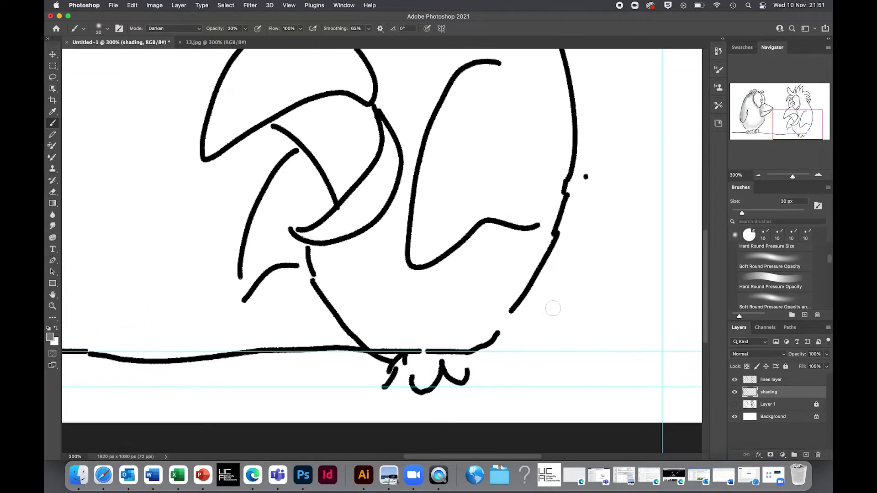
{"action": "scroll", "coordinate": [777, 283], "scroll_direction": "down", "scroll_amount": 10}
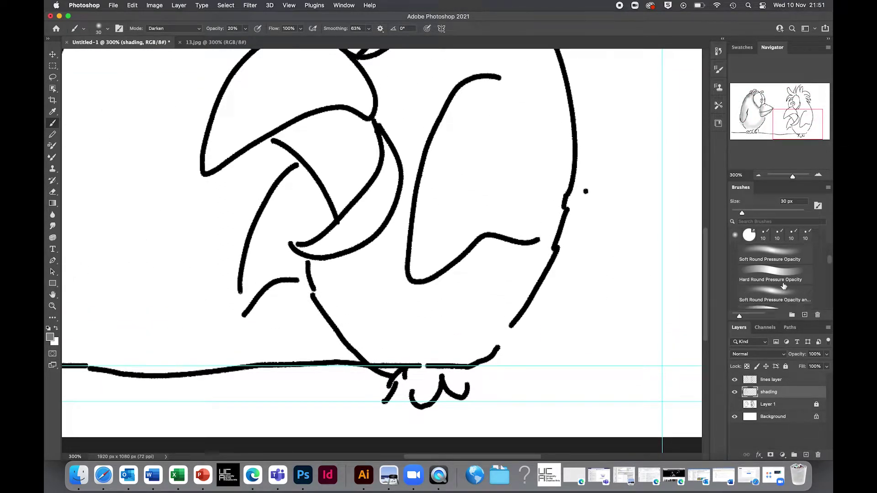
{"action": "scroll", "coordinate": [784, 287], "scroll_direction": "up", "scroll_amount": 3}
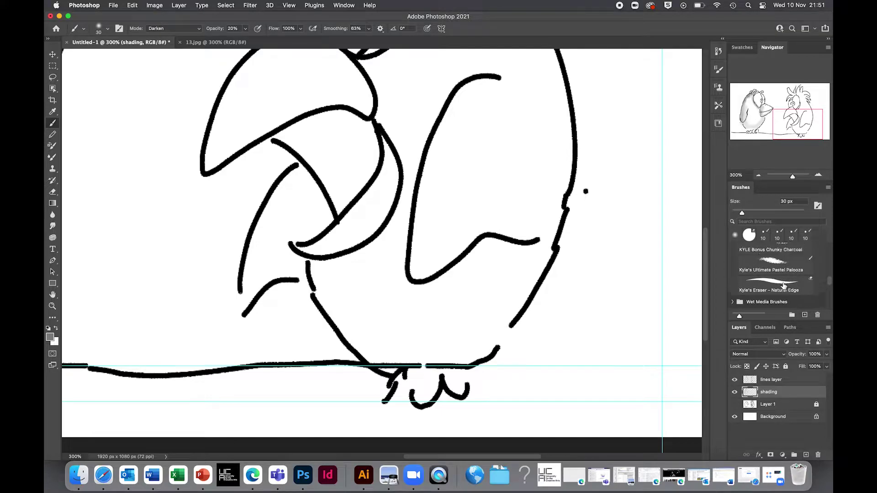
{"action": "left_click", "coordinate": [774, 265]}
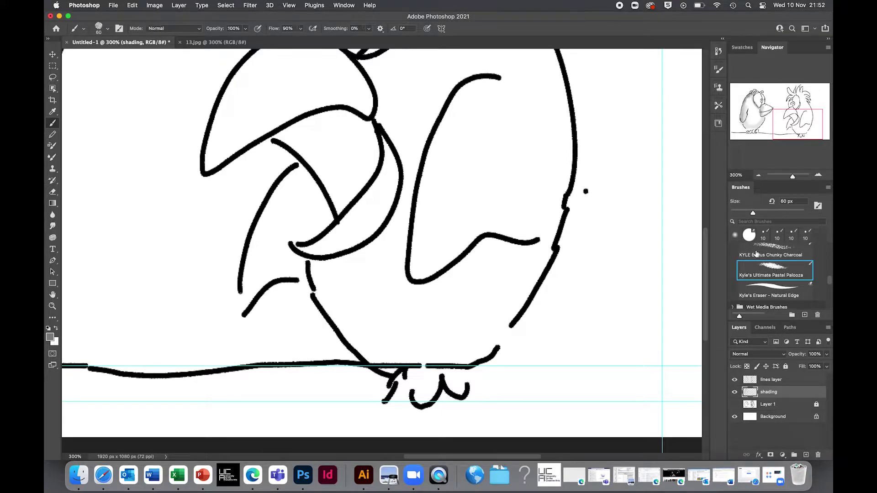
{"action": "left_click", "coordinate": [774, 253]}
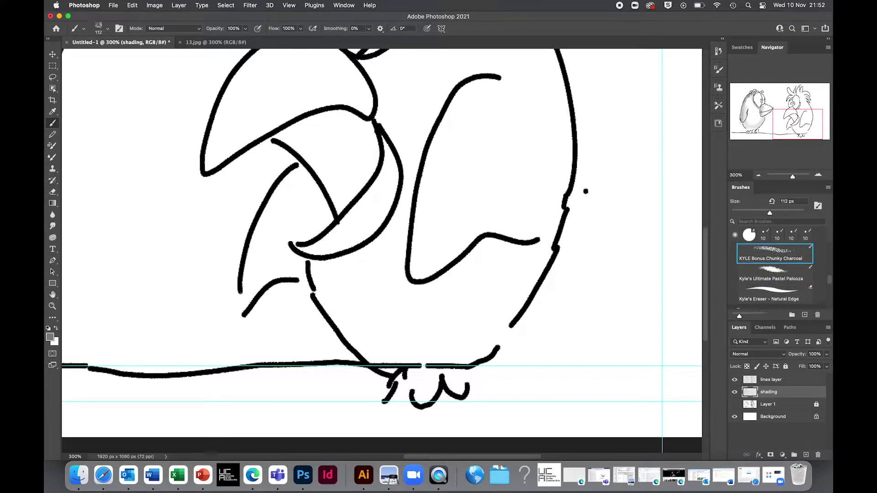
{"action": "mouse_move", "coordinate": [532, 205]}
{"action": "left_mouse_down"}
{"action": "mouse_move", "coordinate": [514, 178]}
{"action": "mouse_move", "coordinate": [560, 183]}
{"action": "left_mouse_up"}
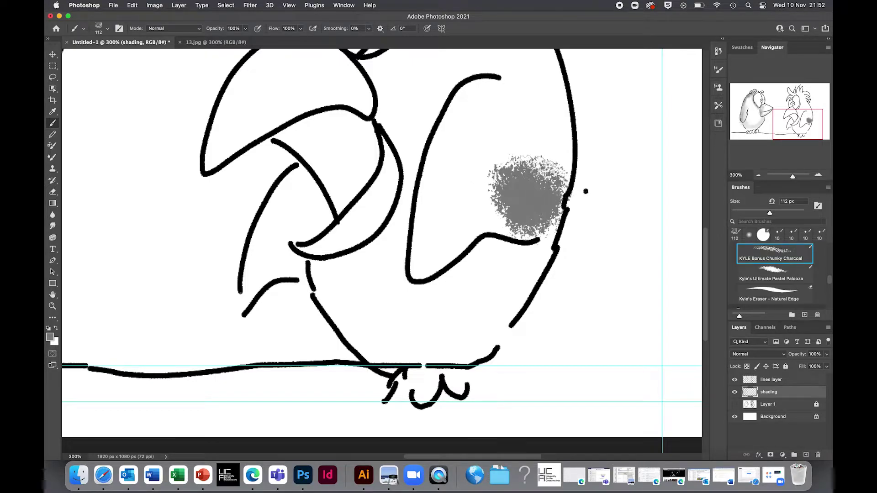
{"action": "key", "text": "super+z"}
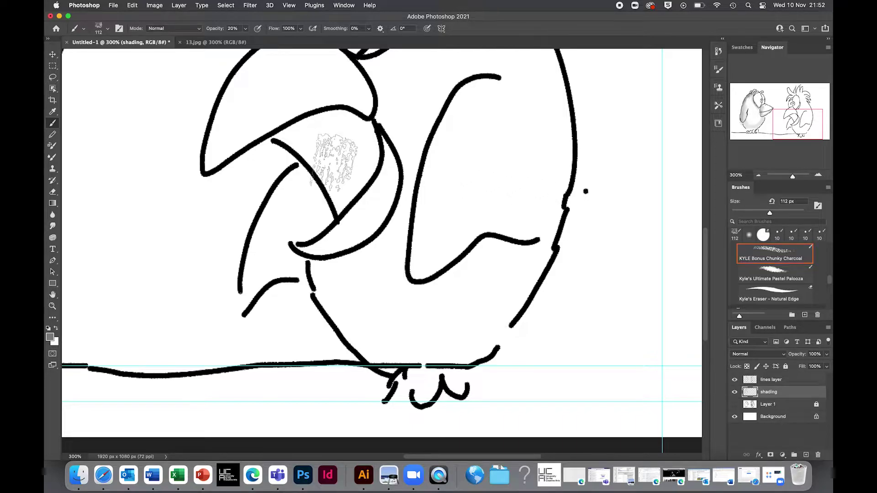
Set the brush mode to Darken and paint charcoal shading near the body's right edge.
{"action": "left_click", "coordinate": [195, 31]}
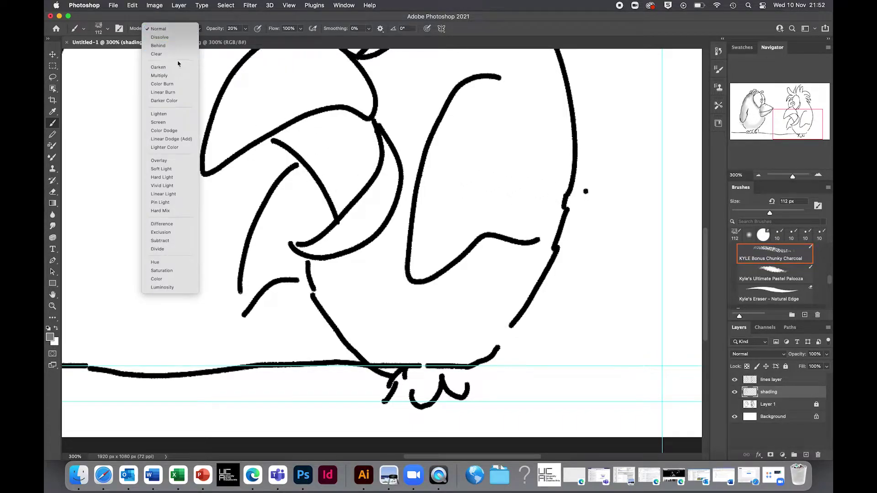
{"action": "left_click", "coordinate": [176, 68]}
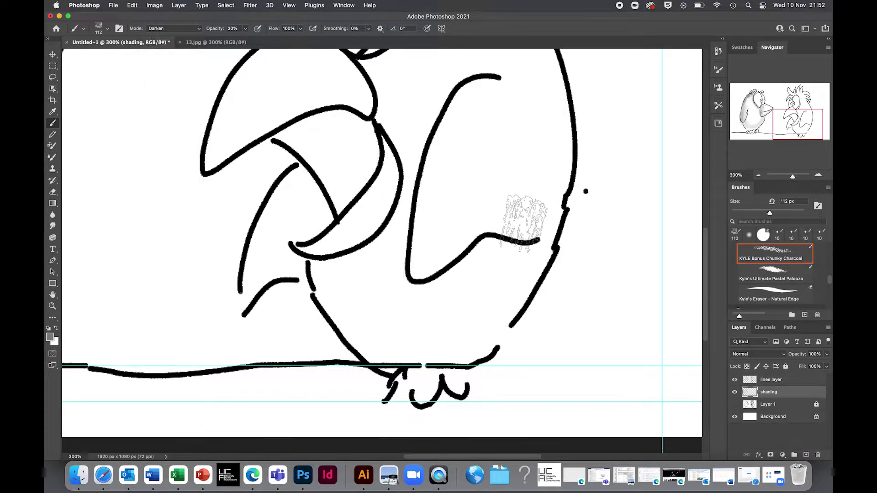
{"action": "mouse_move", "coordinate": [521, 217]}
{"action": "left_mouse_down"}
{"action": "mouse_move", "coordinate": [546, 224]}
{"action": "mouse_move", "coordinate": [525, 214]}
{"action": "mouse_move", "coordinate": [548, 115]}
{"action": "mouse_move", "coordinate": [543, 91]}
{"action": "mouse_move", "coordinate": [541, 215]}
{"action": "mouse_move", "coordinate": [456, 231]}
{"action": "mouse_move", "coordinate": [466, 228]}
{"action": "mouse_move", "coordinate": [420, 283]}
{"action": "mouse_move", "coordinate": [457, 247]}
{"action": "mouse_move", "coordinate": [402, 247]}
{"action": "mouse_move", "coordinate": [438, 137]}
{"action": "mouse_move", "coordinate": [447, 73]}
{"action": "mouse_move", "coordinate": [475, 105]}
{"action": "mouse_move", "coordinate": [425, 219]}
{"action": "mouse_move", "coordinate": [445, 265]}
{"action": "mouse_move", "coordinate": [437, 192]}
{"action": "mouse_move", "coordinate": [441, 226]}
{"action": "mouse_move", "coordinate": [409, 240]}
{"action": "mouse_move", "coordinate": [413, 281]}
{"action": "mouse_move", "coordinate": [408, 196]}
{"action": "mouse_move", "coordinate": [409, 288]}
{"action": "left_mouse_up"}
{"action": "key", "text": "bracketleft"}
{"action": "key", "text": "bracketleft"}
{"action": "key", "text": "bracketleft"}
{"action": "key", "text": "bracketleft"}
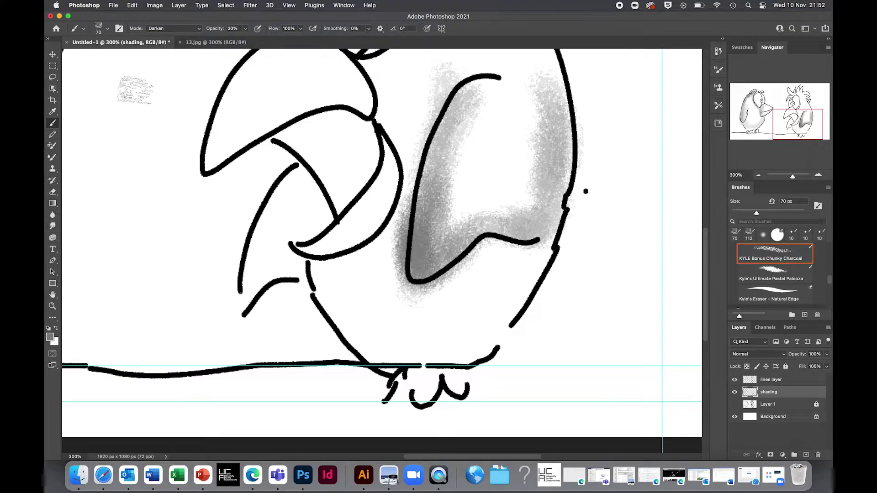
Set a near-white paint colour and switch the brush blend mode to Lighten.
{"action": "left_click", "coordinate": [50, 338]}
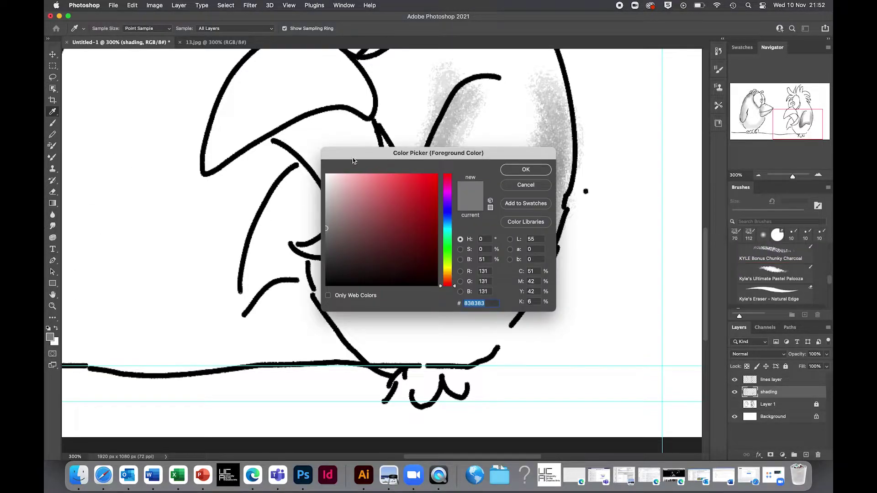
{"action": "left_click_drag", "start_coordinate": [329, 180], "coordinate": [324, 176]}
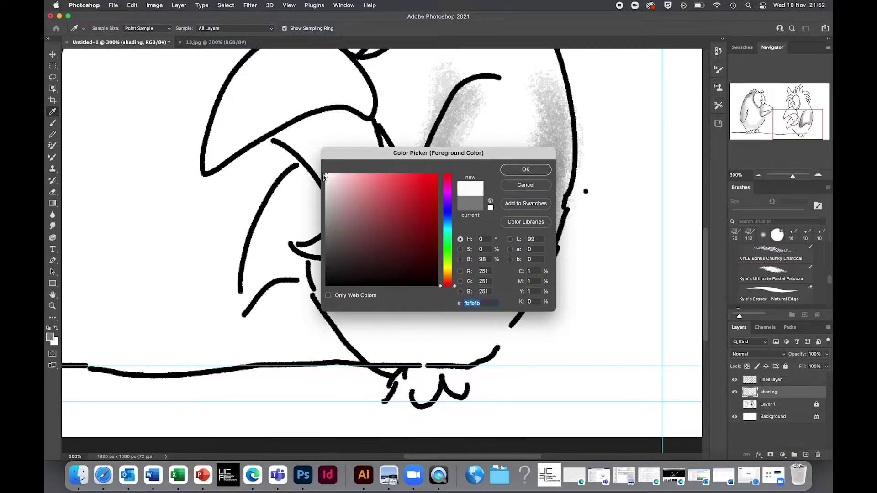
{"action": "left_click", "coordinate": [518, 172]}
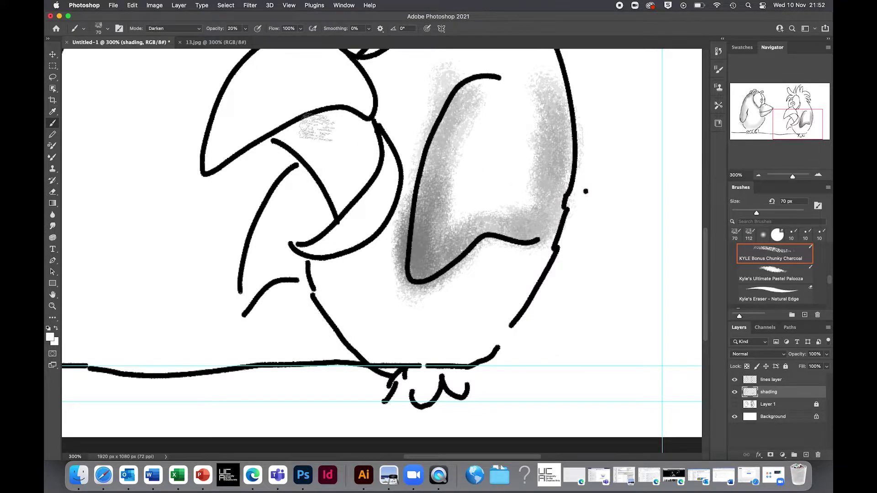
{"action": "left_click", "coordinate": [159, 29]}
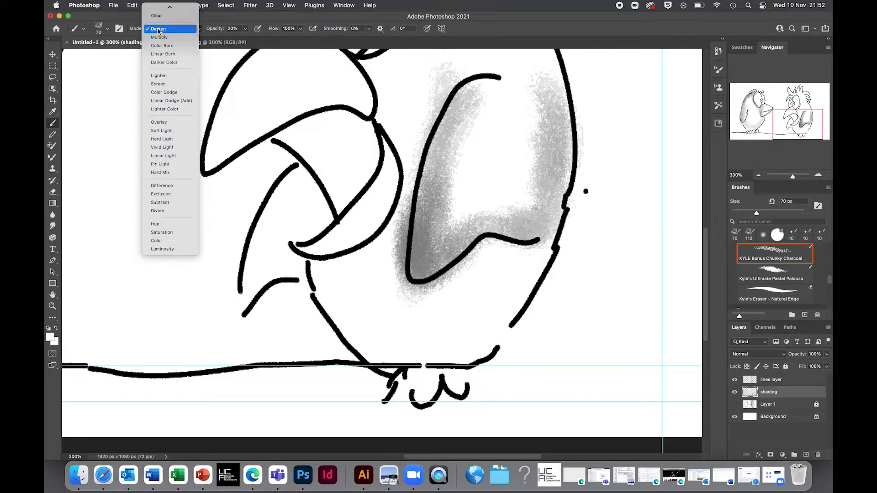
{"action": "left_click", "coordinate": [159, 75]}
Lighten the upper-left charcoal shading and erase stray shading along the wing's left edge.
{"action": "left_click_drag", "start_coordinate": [487, 133], "coordinate": [516, 155]}
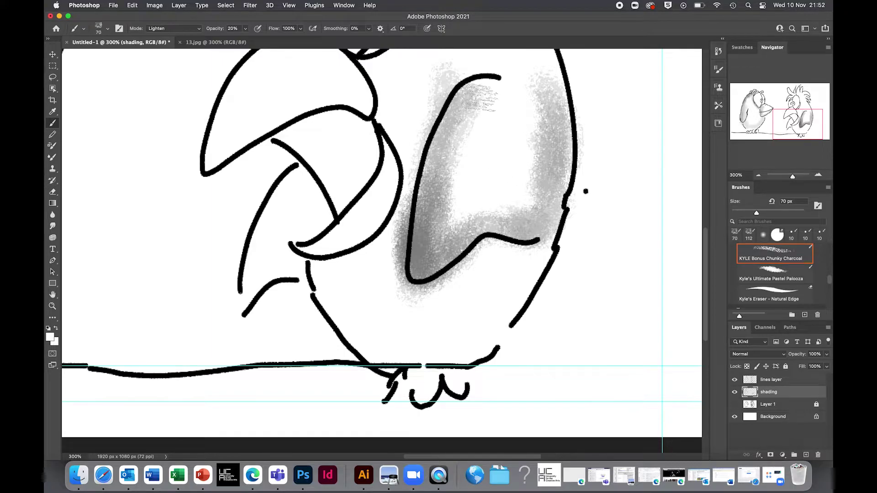
{"action": "mouse_move", "coordinate": [470, 93]}
{"action": "left_mouse_down"}
{"action": "mouse_move", "coordinate": [475, 132]}
{"action": "mouse_move", "coordinate": [429, 142]}
{"action": "mouse_move", "coordinate": [426, 153]}
{"action": "mouse_move", "coordinate": [448, 101]}
{"action": "mouse_move", "coordinate": [411, 176]}
{"action": "mouse_move", "coordinate": [407, 226]}
{"action": "mouse_move", "coordinate": [418, 180]}
{"action": "mouse_move", "coordinate": [411, 256]}
{"action": "mouse_move", "coordinate": [419, 171]}
{"action": "mouse_move", "coordinate": [411, 258]}
{"action": "left_mouse_up"}
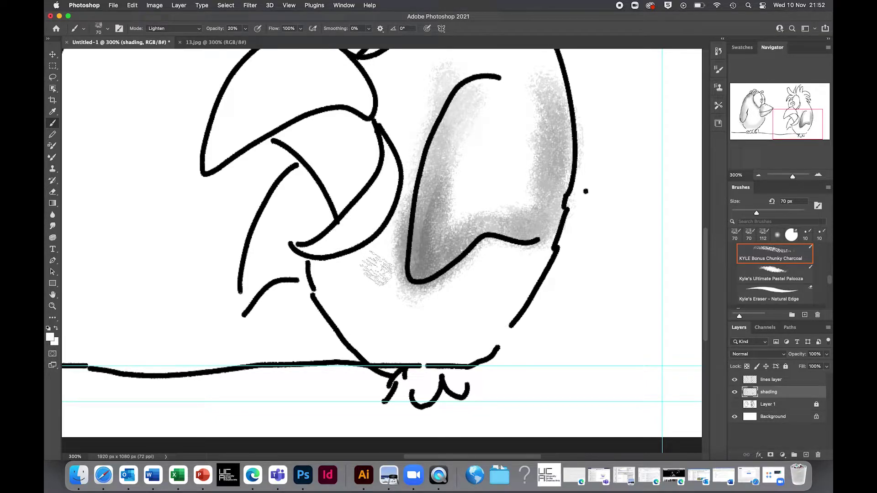
{"action": "key", "text": "e"}
{"action": "mouse_move", "coordinate": [386, 261]}
{"action": "left_mouse_down"}
{"action": "mouse_move", "coordinate": [396, 246]}
{"action": "mouse_move", "coordinate": [391, 219]}
{"action": "mouse_move", "coordinate": [413, 172]}
{"action": "left_mouse_up"}
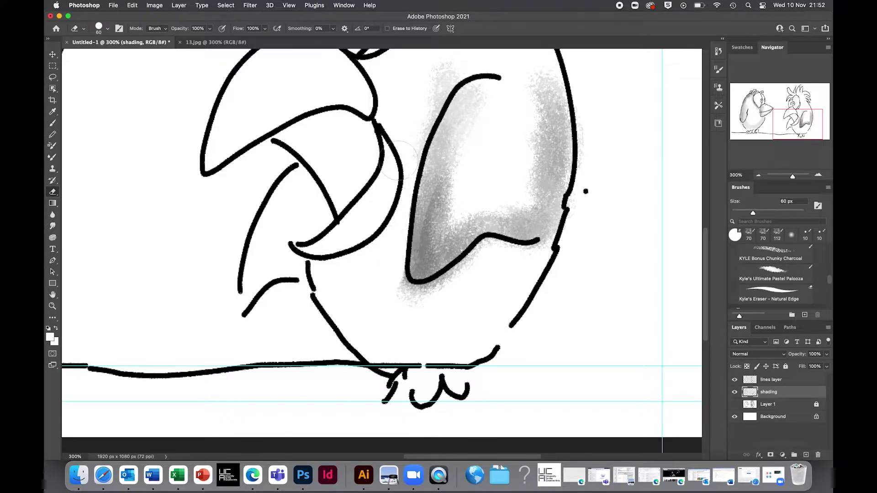
Erase charcoal spilling past the wing's top, upper-left and bottom edges with a smaller eraser.
{"action": "left_click_drag", "start_coordinate": [444, 66], "coordinate": [401, 130]}
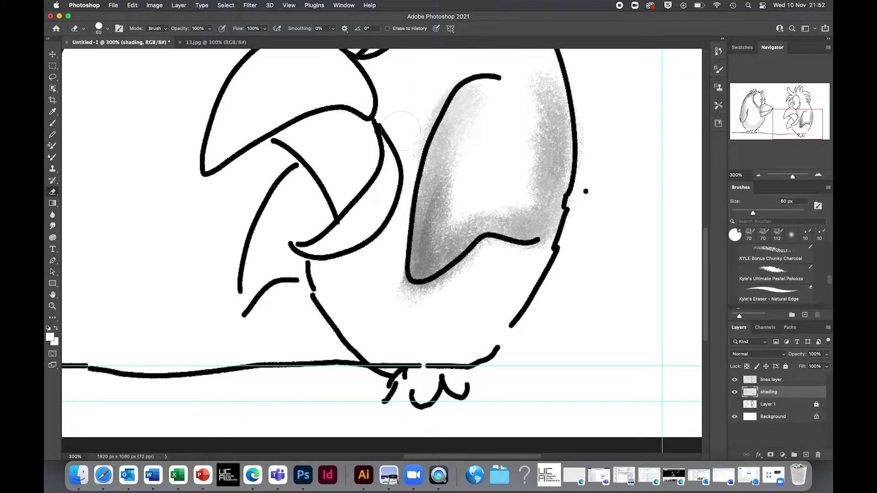
{"action": "mouse_move", "coordinate": [438, 81]}
{"action": "left_mouse_down"}
{"action": "mouse_move", "coordinate": [409, 124]}
{"action": "mouse_move", "coordinate": [421, 106]}
{"action": "mouse_move", "coordinate": [398, 172]}
{"action": "left_mouse_up"}
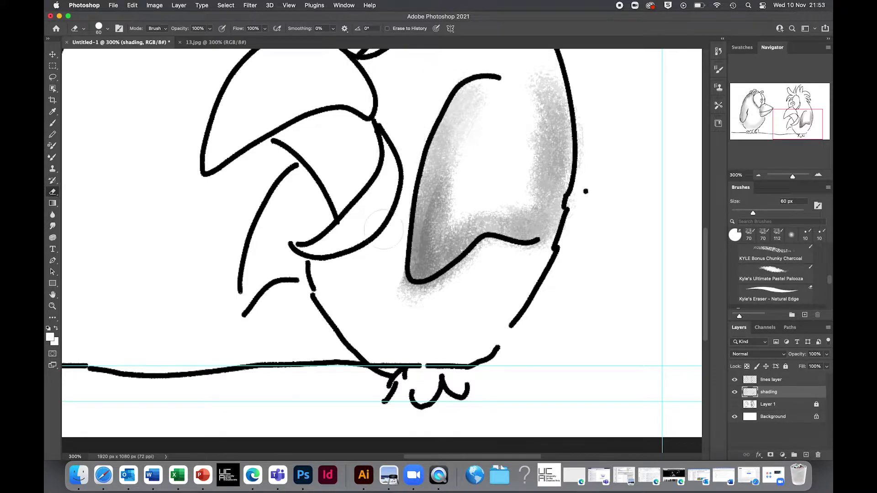
{"action": "mouse_move", "coordinate": [378, 294]}
{"action": "left_mouse_down"}
{"action": "mouse_move", "coordinate": [407, 303]}
{"action": "mouse_move", "coordinate": [447, 294]}
{"action": "left_mouse_up"}
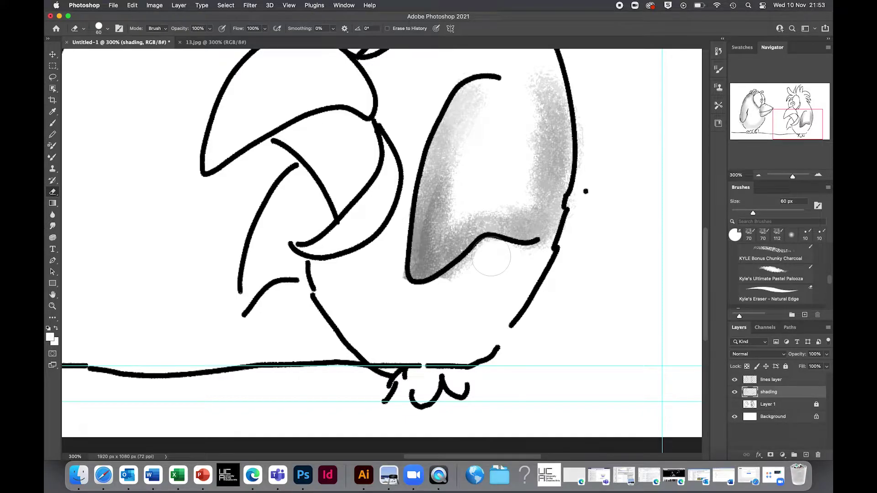
{"action": "key", "text": "bracketleft"}
{"action": "mouse_move", "coordinate": [479, 260]}
{"action": "left_mouse_down"}
{"action": "mouse_move", "coordinate": [435, 290]}
{"action": "mouse_move", "coordinate": [419, 280]}
{"action": "left_mouse_up"}
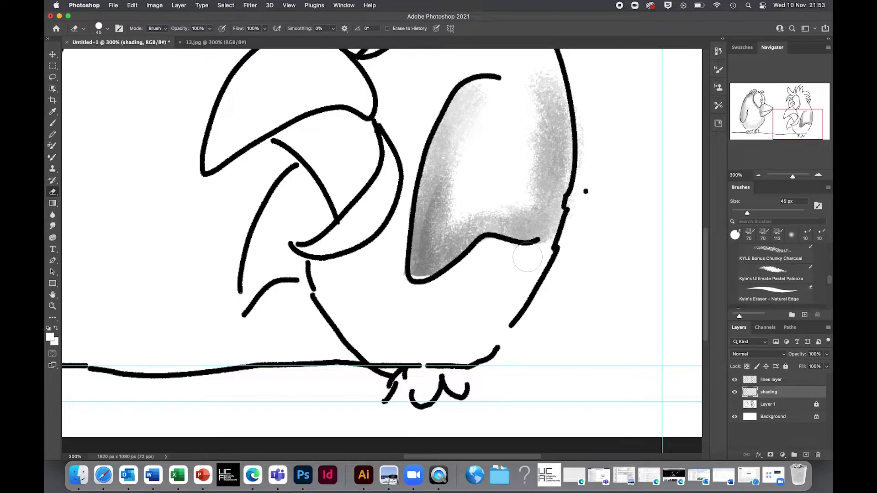
{"action": "key", "text": "b"}
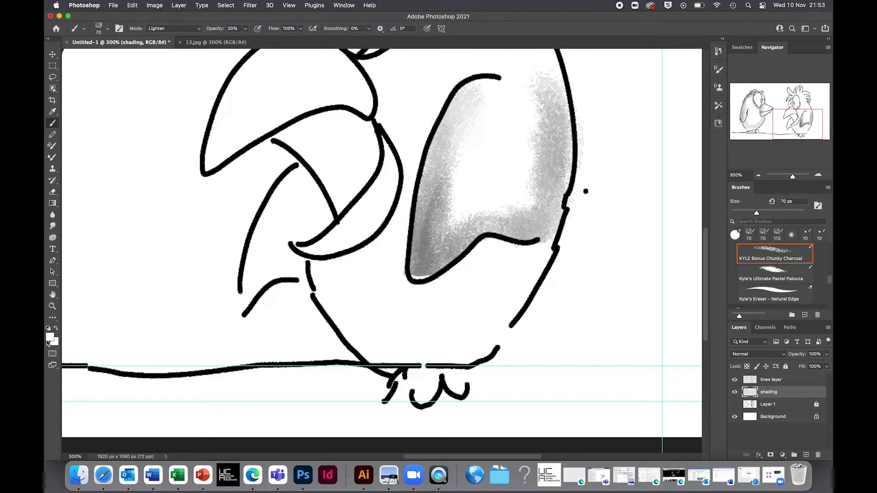
Return the charcoal brush to Darken and shade the parrot's lower belly below the wing.
{"action": "left_click", "coordinate": [745, 47]}
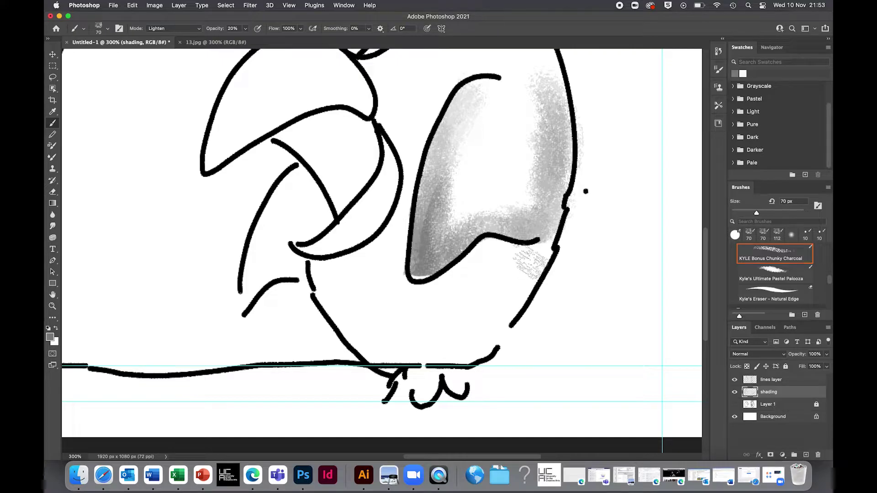
{"action": "left_click", "coordinate": [172, 28]}
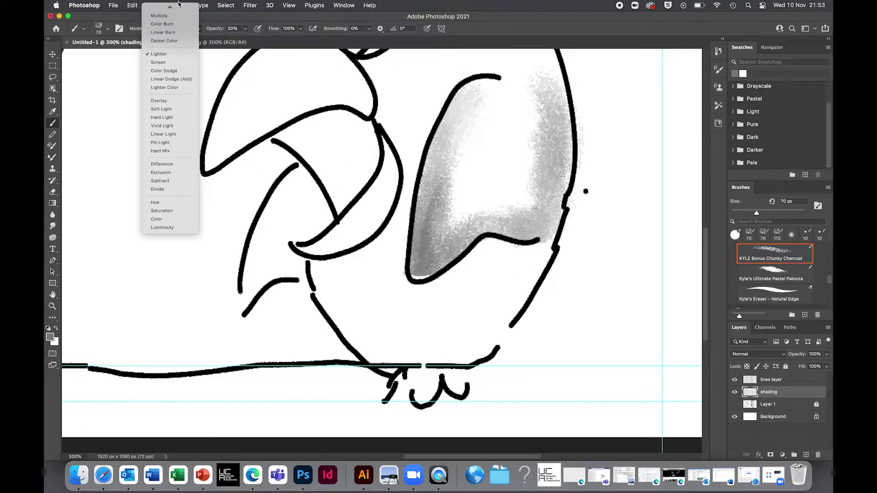
{"action": "left_click", "coordinate": [159, 47]}
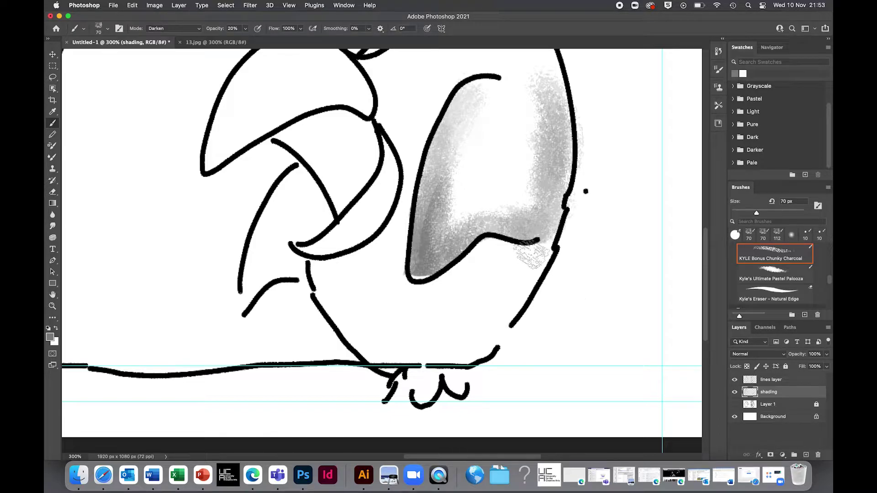
{"action": "key", "text": "bracketleft"}
{"action": "key", "text": "bracketleft"}
{"action": "mouse_move", "coordinate": [532, 252]}
{"action": "left_mouse_down"}
{"action": "mouse_move", "coordinate": [539, 272]}
{"action": "mouse_move", "coordinate": [521, 301]}
{"action": "mouse_move", "coordinate": [522, 294]}
{"action": "mouse_move", "coordinate": [465, 353]}
{"action": "mouse_move", "coordinate": [437, 360]}
{"action": "mouse_move", "coordinate": [473, 340]}
{"action": "mouse_move", "coordinate": [491, 293]}
{"action": "mouse_move", "coordinate": [468, 320]}
{"action": "mouse_move", "coordinate": [427, 342]}
{"action": "mouse_move", "coordinate": [445, 340]}
{"action": "mouse_move", "coordinate": [374, 338]}
{"action": "left_mouse_up"}
{"action": "key", "text": "bracketright"}
{"action": "key", "text": "bracketright"}
{"action": "key", "text": "bracketright"}
{"action": "key", "text": "bracketright"}
{"action": "key", "text": "bracketright"}
{"action": "key", "text": "bracketright"}
Shade the right bird's head, feathers and back with the charcoal brush.
{"action": "scroll", "coordinate": [375, 241], "scroll_direction": "down", "scroll_amount": 1}
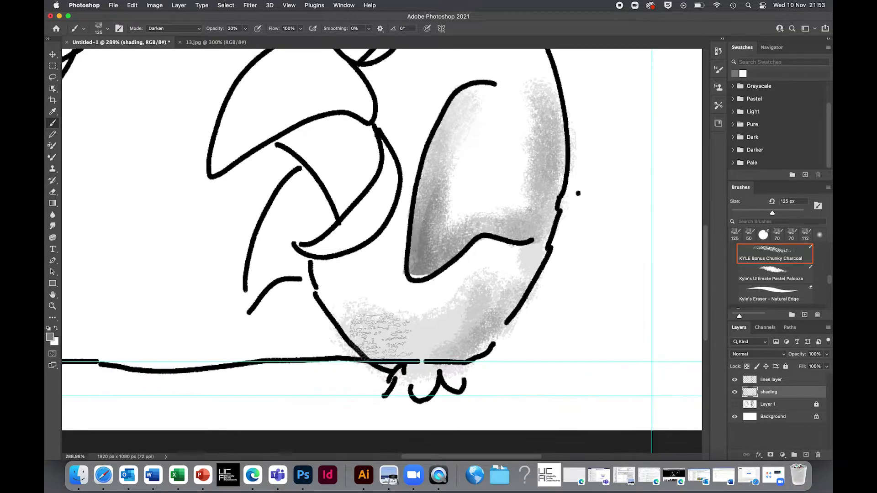
{"action": "scroll", "coordinate": [388, 253], "scroll_direction": "down", "scroll_amount": 6}
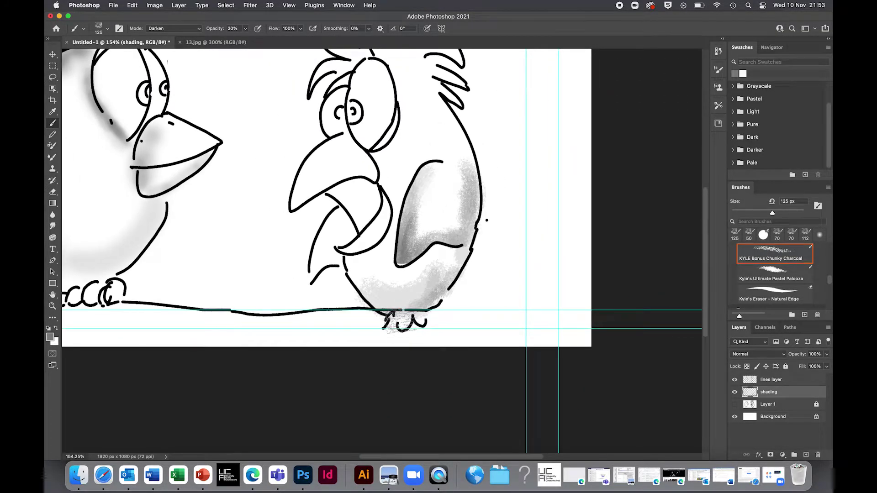
{"action": "scroll", "coordinate": [398, 323], "scroll_direction": "down", "scroll_amount": 2}
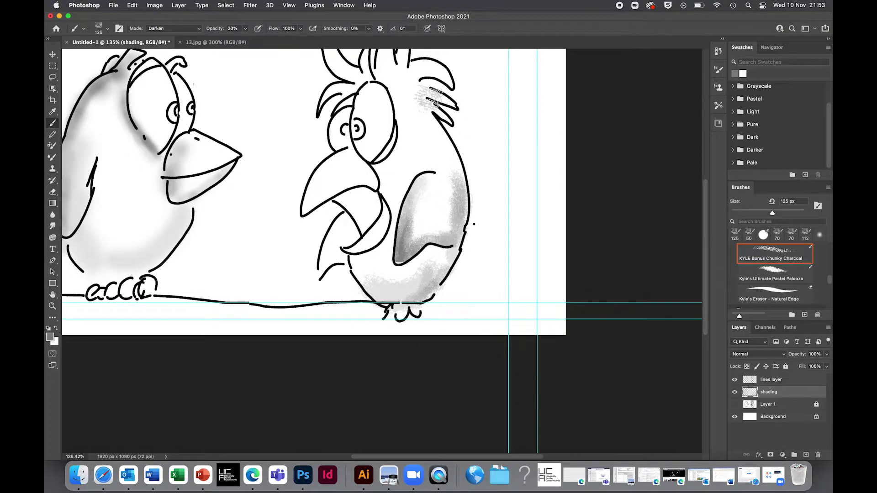
{"action": "left_click_drag", "start_coordinate": [406, 82], "coordinate": [445, 134]}
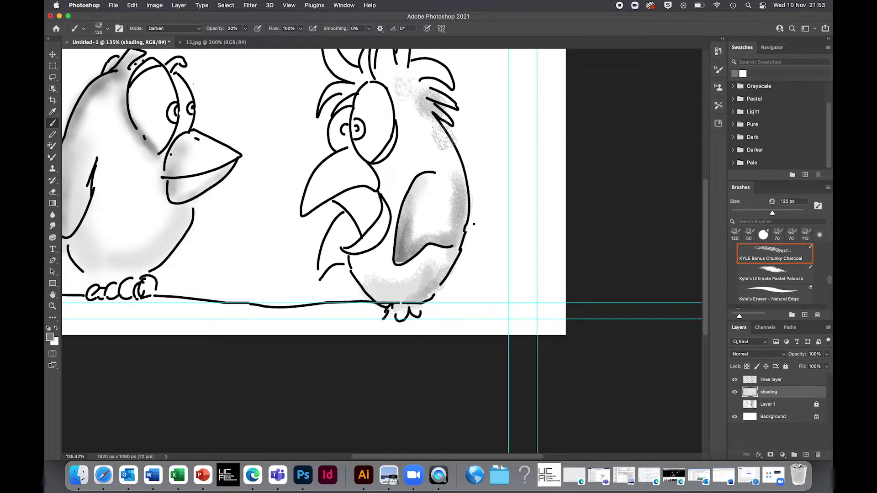
{"action": "key", "text": "bracketleft"}
{"action": "key", "text": "bracketleft"}
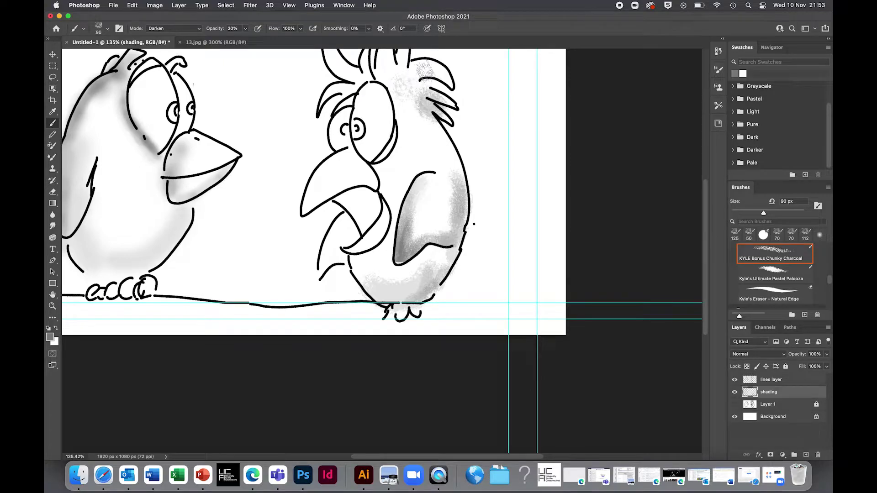
{"action": "key", "text": "bracketleft"}
{"action": "mouse_move", "coordinate": [438, 73]}
{"action": "left_mouse_down"}
{"action": "mouse_move", "coordinate": [411, 71]}
{"action": "mouse_move", "coordinate": [429, 68]}
{"action": "mouse_move", "coordinate": [422, 79]}
{"action": "mouse_move", "coordinate": [459, 107]}
{"action": "mouse_move", "coordinate": [407, 86]}
{"action": "mouse_move", "coordinate": [400, 93]}
{"action": "mouse_move", "coordinate": [460, 144]}
{"action": "mouse_move", "coordinate": [428, 119]}
{"action": "mouse_move", "coordinate": [471, 176]}
{"action": "mouse_move", "coordinate": [439, 133]}
{"action": "mouse_move", "coordinate": [469, 205]}
{"action": "mouse_move", "coordinate": [440, 146]}
{"action": "mouse_move", "coordinate": [456, 165]}
{"action": "mouse_move", "coordinate": [415, 110]}
{"action": "left_mouse_up"}
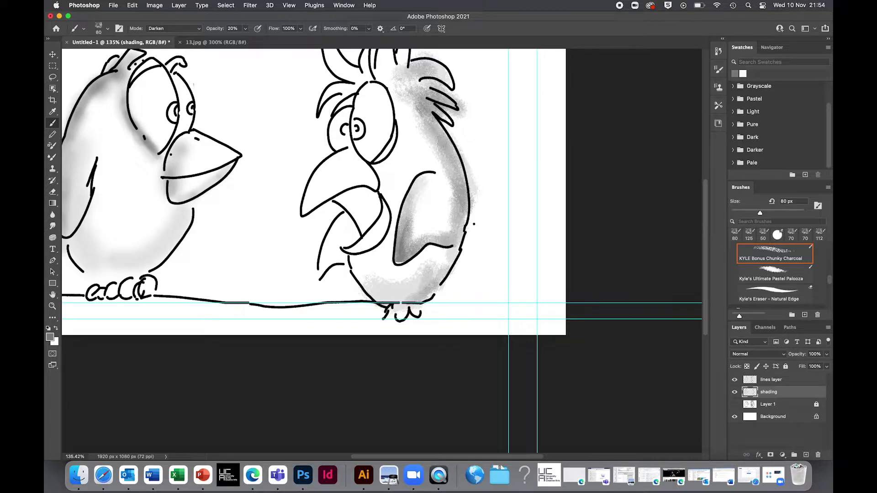
{"action": "mouse_move", "coordinate": [438, 137]}
{"action": "left_mouse_down"}
{"action": "mouse_move", "coordinate": [461, 178]}
{"action": "mouse_move", "coordinate": [471, 228]}
{"action": "mouse_move", "coordinate": [436, 156]}
{"action": "mouse_move", "coordinate": [448, 181]}
{"action": "mouse_move", "coordinate": [402, 119]}
{"action": "mouse_move", "coordinate": [414, 139]}
{"action": "mouse_move", "coordinate": [398, 87]}
{"action": "left_mouse_up"}
Fill the upper back at 150 px, undo stray strokes near the feet, and pick the Natural Edge eraser.
{"action": "key", "text": "bracketright"}
{"action": "key", "text": "bracketright"}
{"action": "key", "text": "bracketright"}
{"action": "key", "text": "bracketright"}
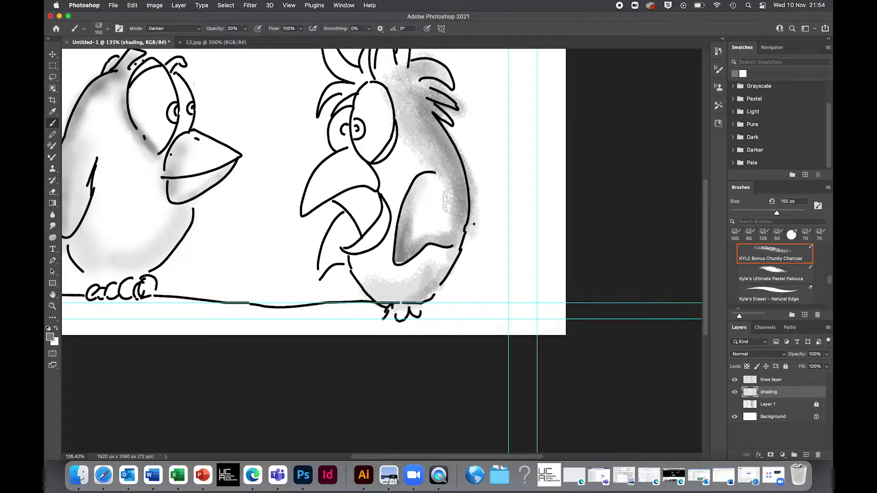
{"action": "mouse_move", "coordinate": [420, 274]}
{"action": "left_mouse_down"}
{"action": "mouse_move", "coordinate": [414, 299]}
{"action": "mouse_move", "coordinate": [445, 258]}
{"action": "mouse_move", "coordinate": [416, 288]}
{"action": "mouse_move", "coordinate": [434, 287]}
{"action": "mouse_move", "coordinate": [414, 310]}
{"action": "left_mouse_up"}
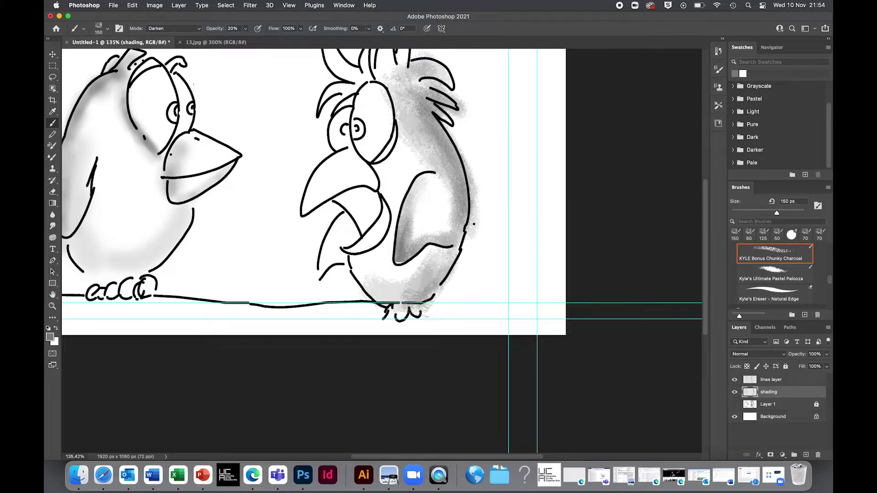
{"action": "key", "text": "super+z"}
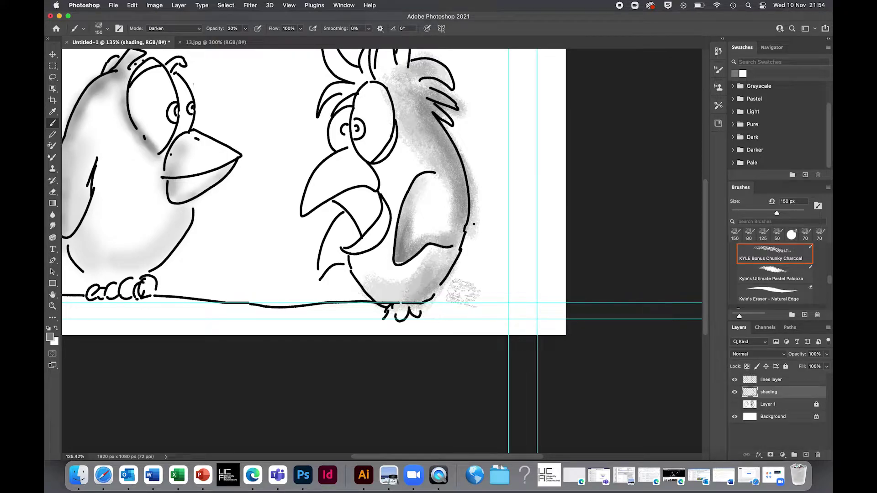
{"action": "left_click", "coordinate": [775, 293]}
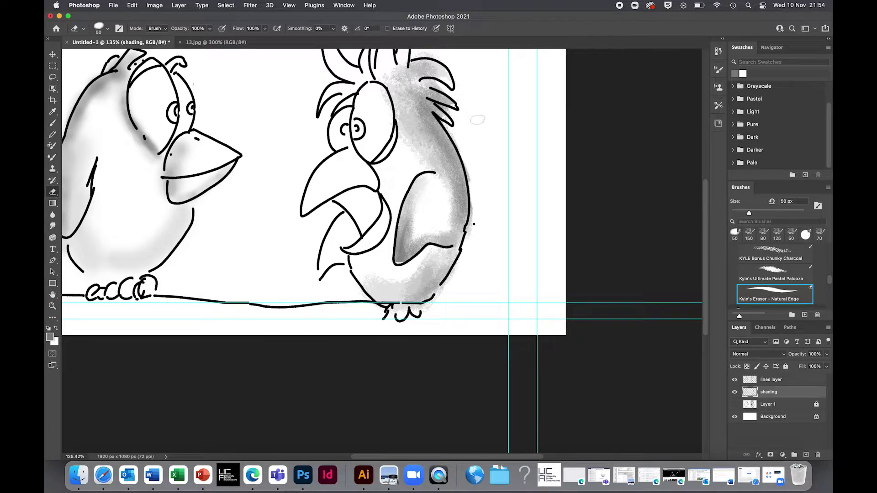
Add a new Layer 2 and move it beneath the shading layer.
{"action": "scroll", "coordinate": [485, 163], "scroll_direction": "down", "scroll_amount": 3}
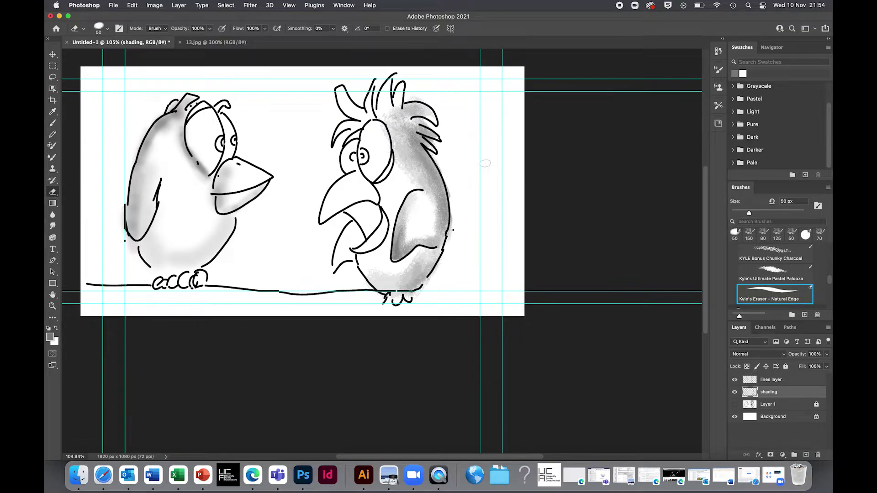
{"action": "left_click", "coordinate": [806, 455]}
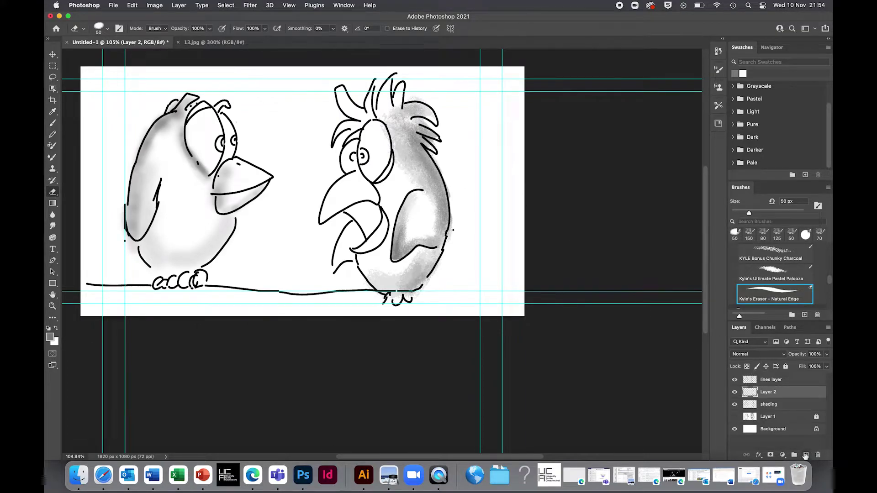
{"action": "left_click_drag", "start_coordinate": [772, 392], "coordinate": [773, 410]}
Fill Layer 2 with a bottom-to-top grey gradient, swap colours, and reselect the shading layer.
{"action": "left_click", "coordinate": [50, 207]}
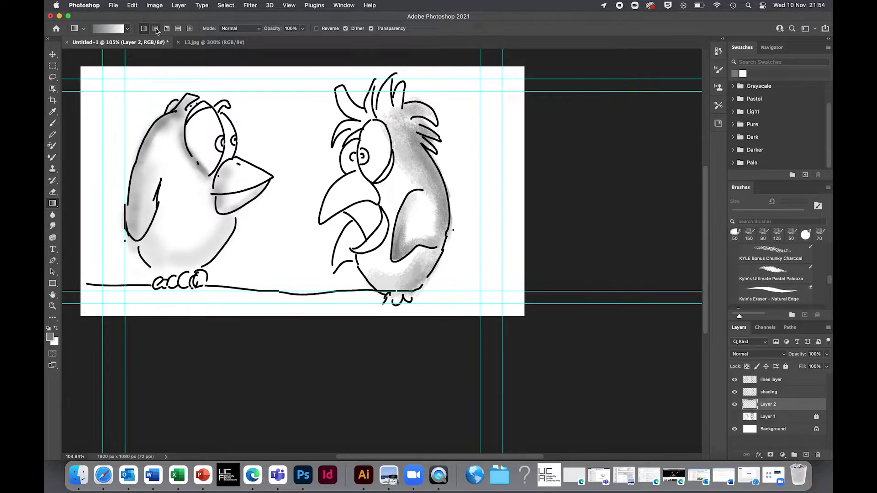
{"action": "left_click_drag", "start_coordinate": [293, 166], "coordinate": [454, 231]}
{"action": "key", "text": "super+z"}
{"action": "left_click_drag", "start_coordinate": [451, 234], "coordinate": [275, 151]}
{"action": "key", "text": "super+z"}
{"action": "left_click_drag", "start_coordinate": [299, 323], "coordinate": [282, 62]}
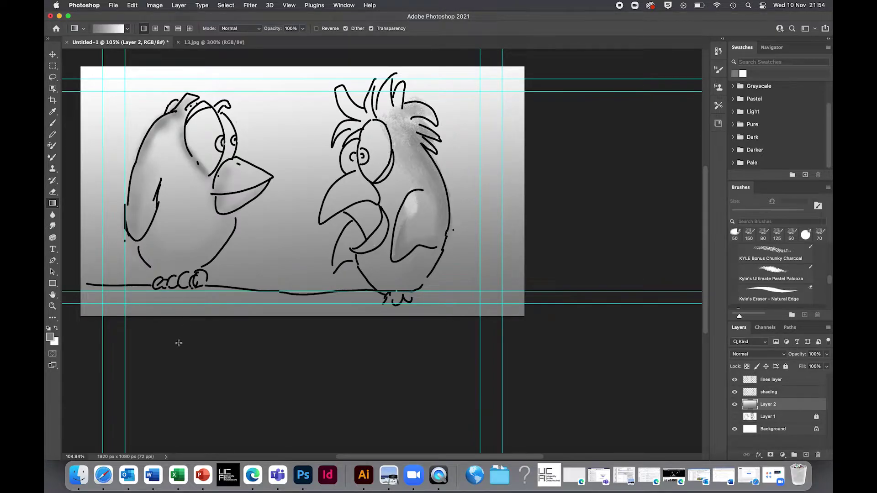
{"action": "left_click", "coordinate": [57, 328]}
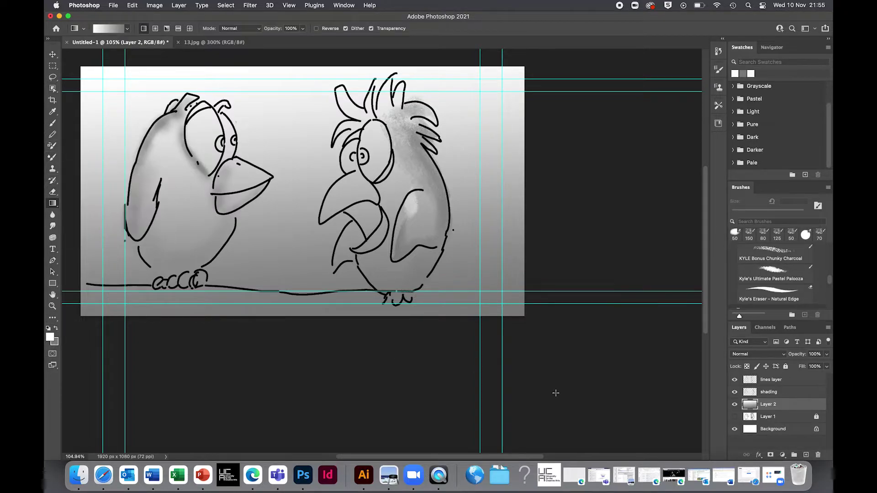
{"action": "left_click", "coordinate": [797, 393]}
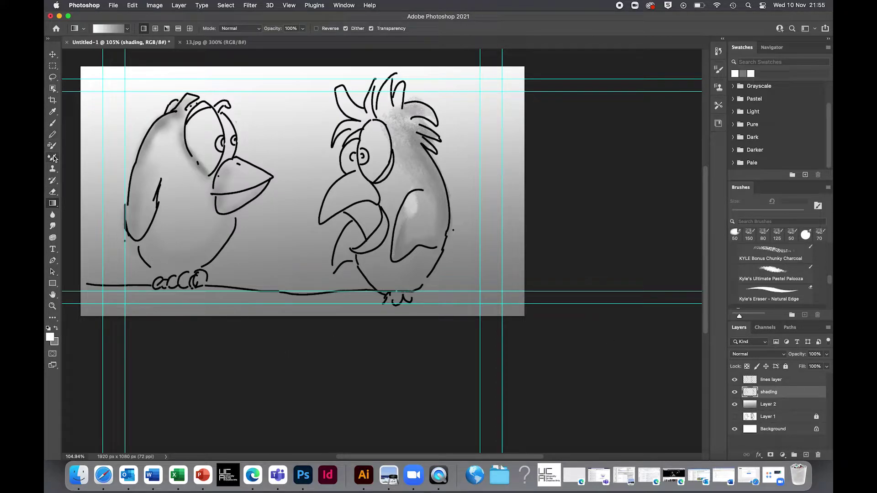
Paint whitish Chunky Charcoal strokes over the right parrot's head, chest and lower body near the feet.
{"action": "left_click", "coordinate": [53, 124]}
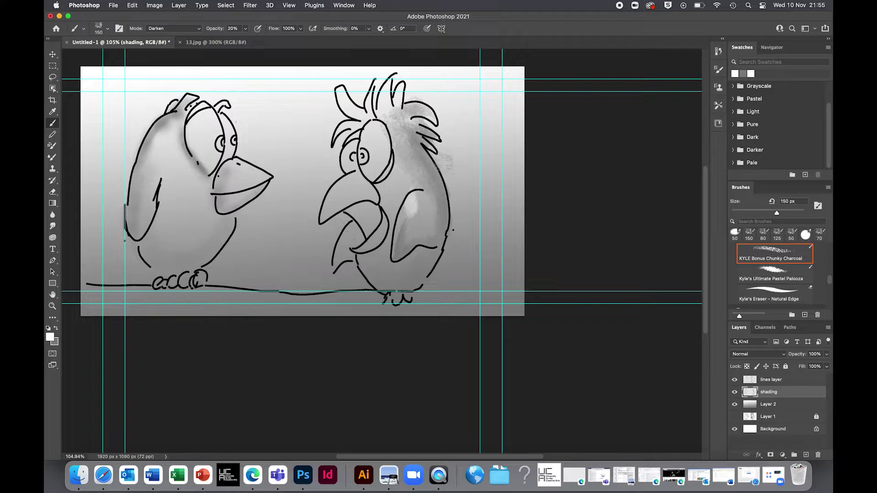
{"action": "mouse_move", "coordinate": [403, 170]}
{"action": "left_mouse_down"}
{"action": "mouse_move", "coordinate": [402, 155]}
{"action": "mouse_move", "coordinate": [405, 183]}
{"action": "mouse_move", "coordinate": [398, 203]}
{"action": "mouse_move", "coordinate": [391, 201]}
{"action": "mouse_move", "coordinate": [396, 180]}
{"action": "mouse_move", "coordinate": [420, 215]}
{"action": "mouse_move", "coordinate": [403, 180]}
{"action": "left_mouse_up"}
{"action": "mouse_move", "coordinate": [416, 208]}
{"action": "left_mouse_down"}
{"action": "mouse_move", "coordinate": [402, 165]}
{"action": "mouse_move", "coordinate": [425, 210]}
{"action": "mouse_move", "coordinate": [397, 139]}
{"action": "left_mouse_up"}
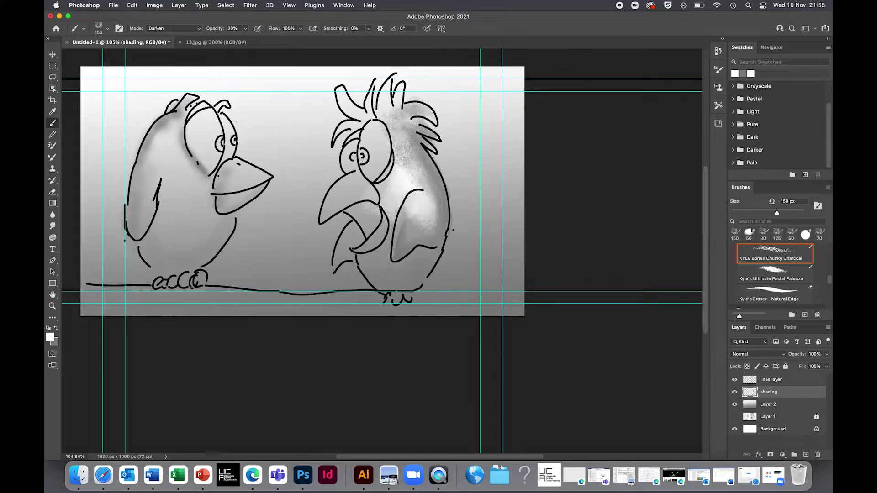
{"action": "mouse_move", "coordinate": [402, 178]}
{"action": "left_mouse_down"}
{"action": "mouse_move", "coordinate": [395, 147]}
{"action": "mouse_move", "coordinate": [407, 192]}
{"action": "left_mouse_up"}
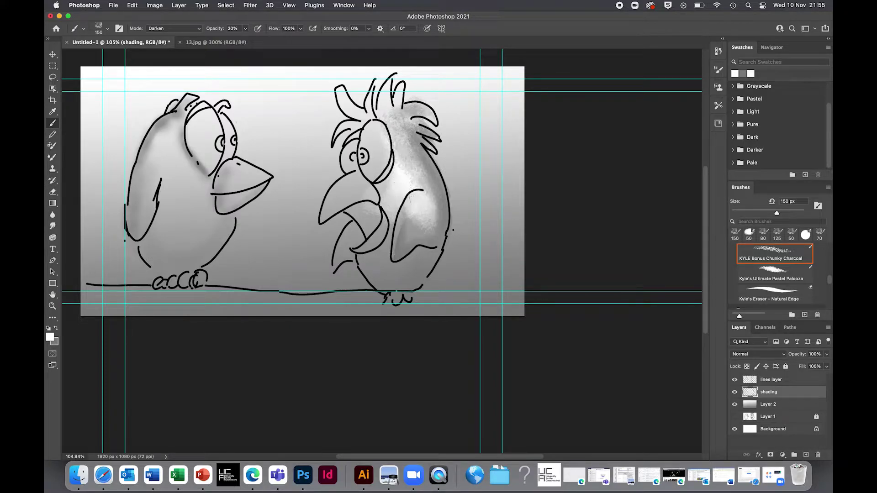
{"action": "mouse_move", "coordinate": [408, 294]}
{"action": "left_mouse_down"}
{"action": "mouse_move", "coordinate": [422, 280]}
{"action": "mouse_move", "coordinate": [391, 285]}
{"action": "mouse_move", "coordinate": [366, 262]}
{"action": "mouse_move", "coordinate": [386, 252]}
{"action": "mouse_move", "coordinate": [388, 191]}
{"action": "left_mouse_up"}
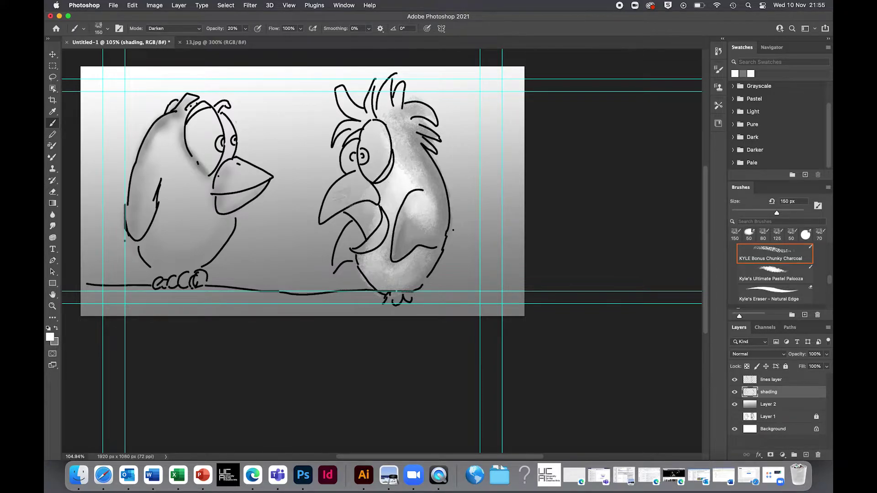
{"action": "scroll", "coordinate": [382, 250], "scroll_direction": "down", "scroll_amount": 2}
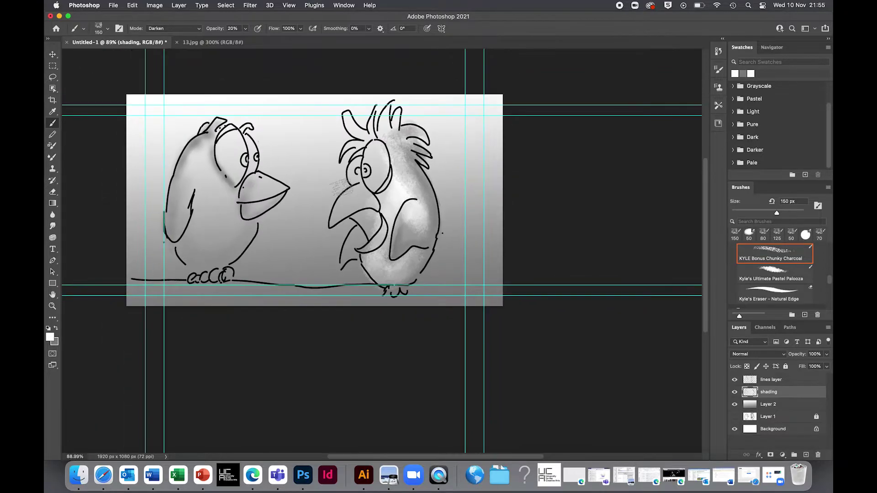
{"action": "scroll", "coordinate": [382, 251], "scroll_direction": "up", "scroll_amount": 2}
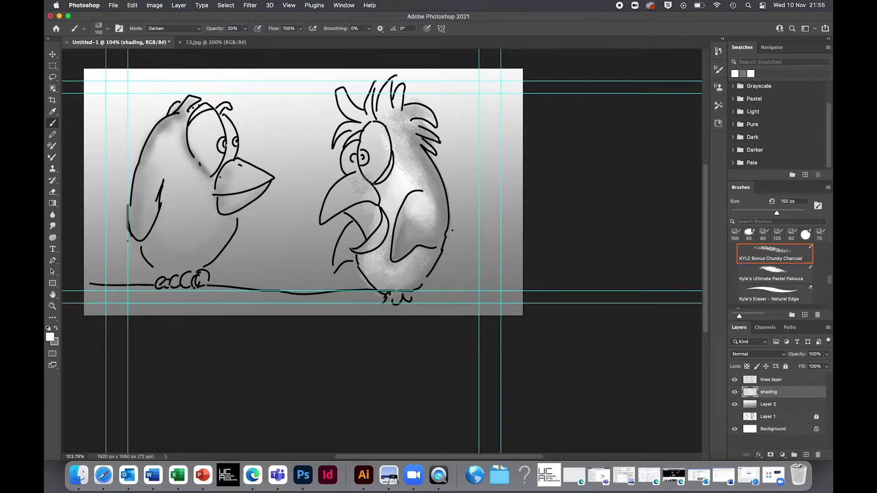
Zoom in and, at 100% opacity, paint white charcoal on the parrot's forehead and shoulder.
{"action": "scroll", "coordinate": [381, 252], "scroll_direction": "up", "scroll_amount": 5}
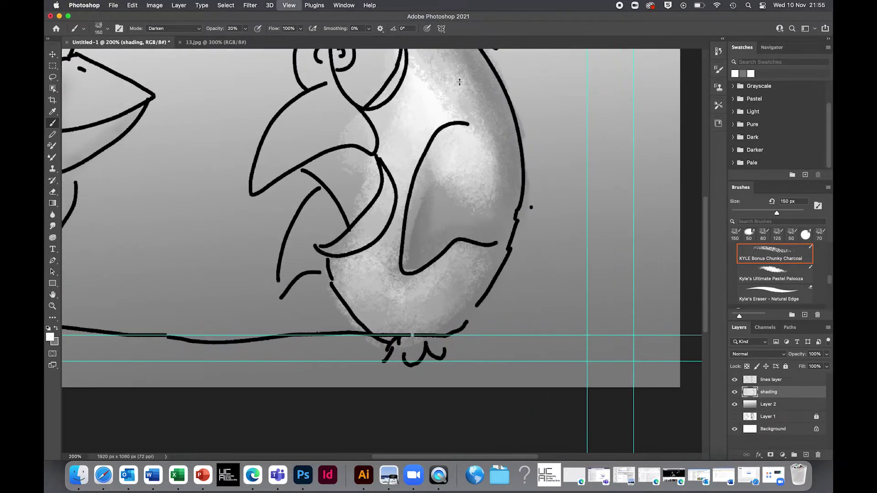
{"action": "left_click_drag", "start_coordinate": [381, 197], "coordinate": [455, 439]}
{"action": "mouse_move", "coordinate": [485, 247]}
{"action": "left_mouse_down"}
{"action": "mouse_move", "coordinate": [462, 187]}
{"action": "mouse_move", "coordinate": [429, 150]}
{"action": "left_mouse_up"}
{"action": "key", "text": "0"}
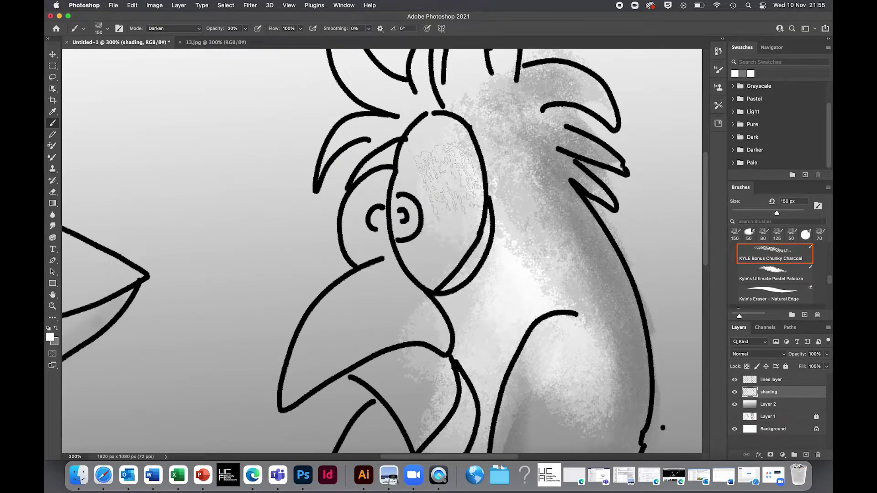
{"action": "mouse_move", "coordinate": [453, 194]}
{"action": "left_mouse_down"}
{"action": "mouse_move", "coordinate": [454, 177]}
{"action": "mouse_move", "coordinate": [439, 201]}
{"action": "mouse_move", "coordinate": [439, 232]}
{"action": "mouse_move", "coordinate": [456, 158]}
{"action": "mouse_move", "coordinate": [429, 137]}
{"action": "mouse_move", "coordinate": [418, 219]}
{"action": "mouse_move", "coordinate": [361, 212]}
{"action": "mouse_move", "coordinate": [381, 258]}
{"action": "left_mouse_up"}
{"action": "key", "text": "bracketleft"}
{"action": "key", "text": "bracketleft"}
{"action": "mouse_move", "coordinate": [551, 274]}
{"action": "left_mouse_down"}
{"action": "mouse_move", "coordinate": [539, 320]}
{"action": "mouse_move", "coordinate": [537, 297]}
{"action": "mouse_move", "coordinate": [555, 313]}
{"action": "left_mouse_up"}
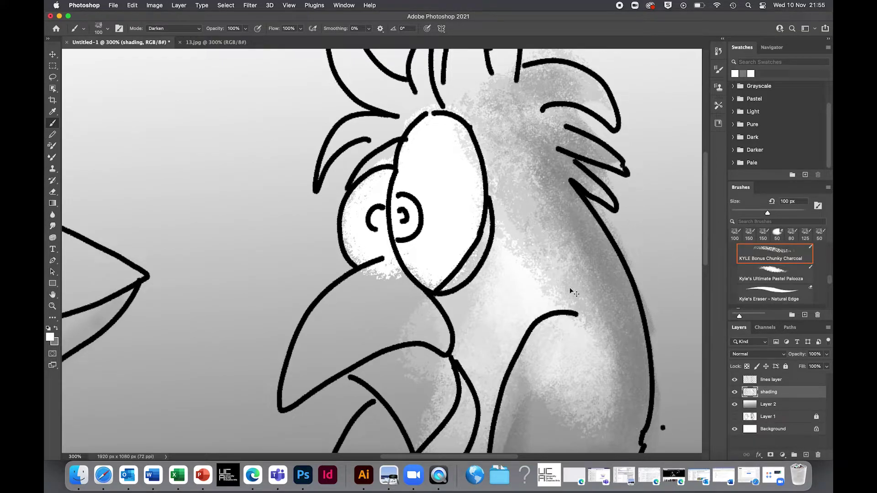
Sample the shoulder's grey and shade along the beak with a 60 px brush.
{"action": "mouse_move", "coordinate": [568, 280]}
{"action": "left_mouse_down"}
{"action": "mouse_move", "coordinate": [579, 277]}
{"action": "mouse_move", "coordinate": [609, 307]}
{"action": "left_mouse_up"}
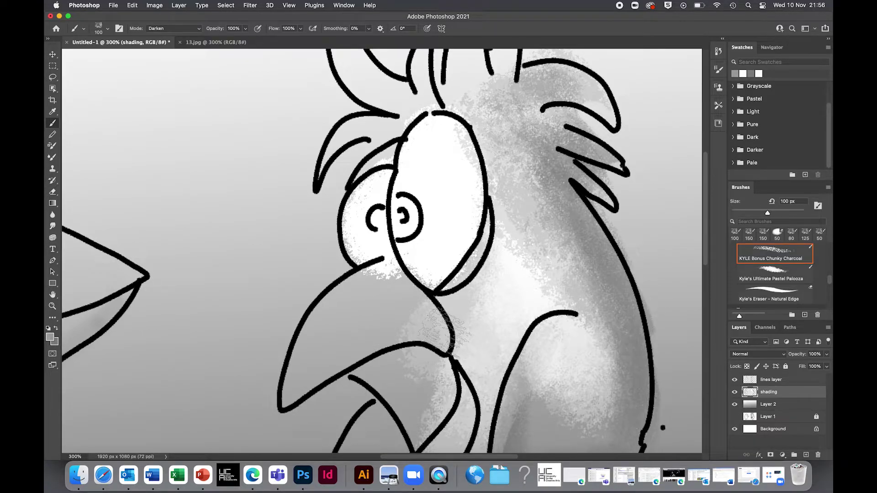
{"action": "key", "text": "bracketleft"}
{"action": "key", "text": "bracketleft"}
{"action": "key", "text": "bracketleft"}
{"action": "key", "text": "bracketleft"}
{"action": "key", "text": "bracketleft"}
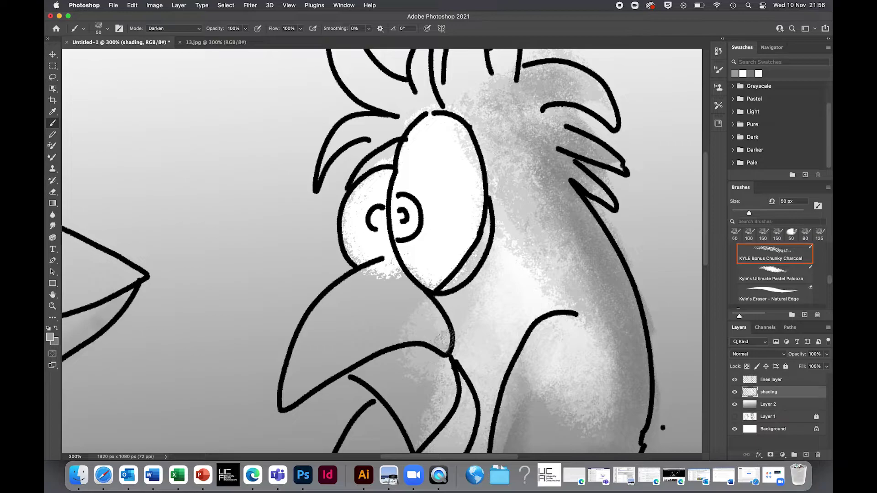
{"action": "mouse_move", "coordinate": [448, 343]}
{"action": "left_mouse_down"}
{"action": "mouse_move", "coordinate": [429, 298]}
{"action": "mouse_move", "coordinate": [372, 262]}
{"action": "mouse_move", "coordinate": [366, 283]}
{"action": "mouse_move", "coordinate": [347, 274]}
{"action": "mouse_move", "coordinate": [294, 376]}
{"action": "mouse_move", "coordinate": [282, 377]}
{"action": "mouse_move", "coordinate": [308, 393]}
{"action": "mouse_move", "coordinate": [390, 349]}
{"action": "left_mouse_up"}
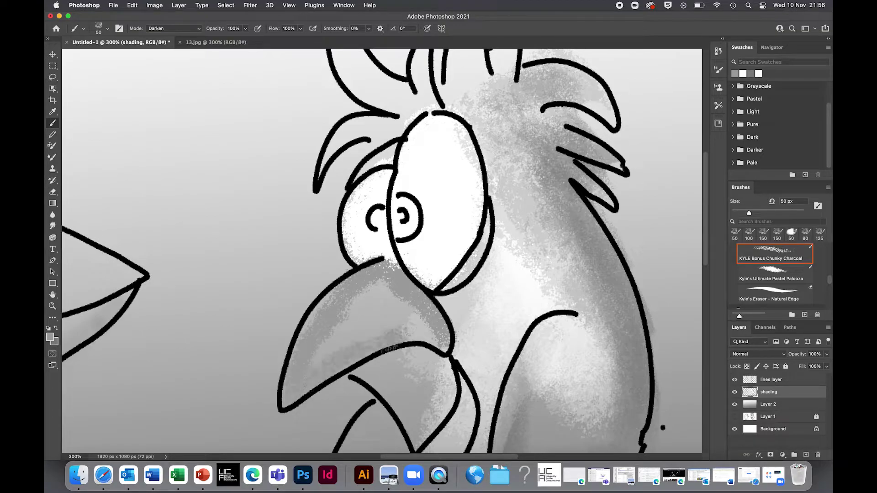
Set the foreground to dark grey 454546 and shade the beak's upper right and lower half.
{"action": "left_click", "coordinate": [50, 338]}
{"action": "left_click_drag", "start_coordinate": [327, 214], "coordinate": [327, 253]}
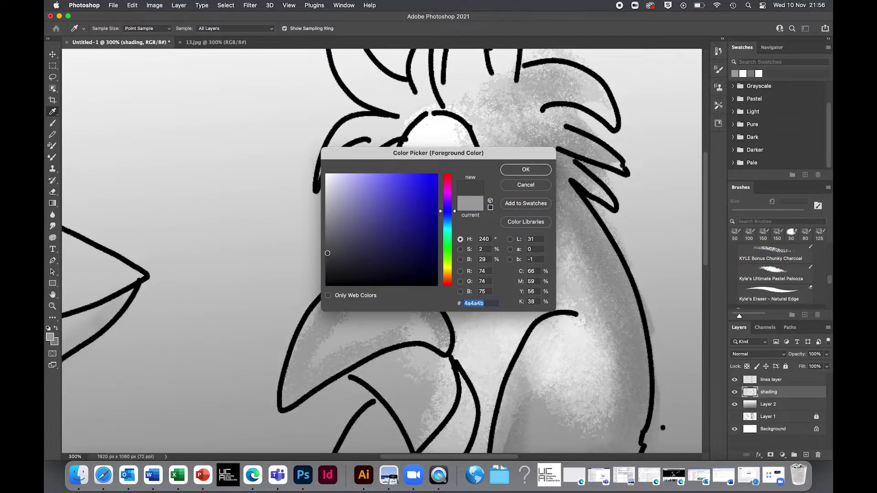
{"action": "left_click", "coordinate": [505, 172]}
{"action": "mouse_move", "coordinate": [436, 313]}
{"action": "left_mouse_down"}
{"action": "mouse_move", "coordinate": [431, 344]}
{"action": "mouse_move", "coordinate": [423, 321]}
{"action": "mouse_move", "coordinate": [408, 340]}
{"action": "left_mouse_up"}
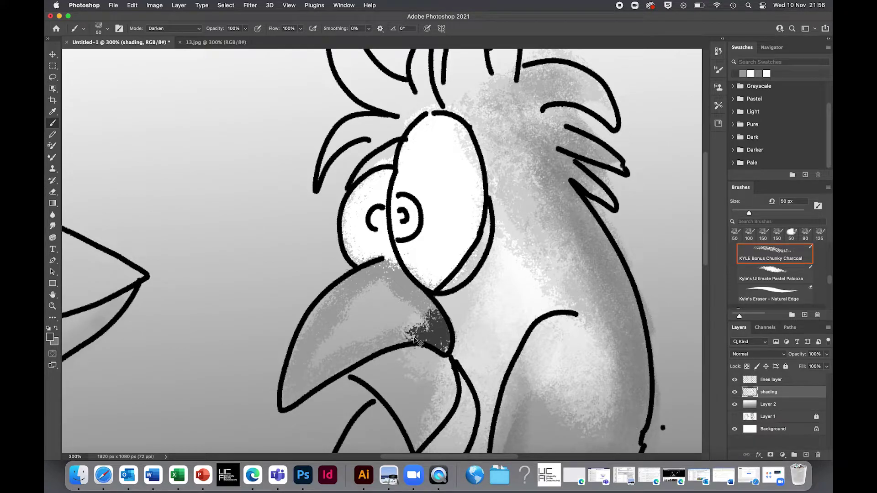
{"action": "key", "text": "super+z"}
{"action": "key", "text": "super+z"}
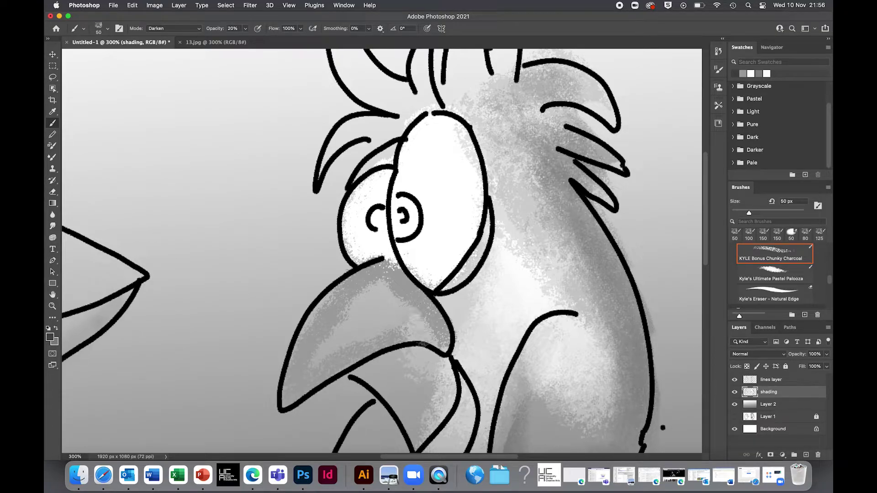
{"action": "mouse_move", "coordinate": [425, 340]}
{"action": "left_mouse_down"}
{"action": "mouse_move", "coordinate": [418, 319]}
{"action": "mouse_move", "coordinate": [445, 360]}
{"action": "mouse_move", "coordinate": [411, 306]}
{"action": "mouse_move", "coordinate": [370, 276]}
{"action": "mouse_move", "coordinate": [320, 348]}
{"action": "mouse_move", "coordinate": [306, 320]}
{"action": "left_mouse_up"}
{"action": "mouse_move", "coordinate": [299, 397]}
{"action": "left_mouse_down"}
{"action": "mouse_move", "coordinate": [388, 348]}
{"action": "mouse_move", "coordinate": [363, 331]}
{"action": "mouse_move", "coordinate": [390, 347]}
{"action": "mouse_move", "coordinate": [384, 317]}
{"action": "mouse_move", "coordinate": [384, 350]}
{"action": "mouse_move", "coordinate": [375, 340]}
{"action": "mouse_move", "coordinate": [329, 382]}
{"action": "mouse_move", "coordinate": [313, 383]}
{"action": "mouse_move", "coordinate": [322, 383]}
{"action": "mouse_move", "coordinate": [351, 293]}
{"action": "mouse_move", "coordinate": [307, 364]}
{"action": "mouse_move", "coordinate": [332, 307]}
{"action": "mouse_move", "coordinate": [288, 397]}
{"action": "mouse_move", "coordinate": [311, 376]}
{"action": "mouse_move", "coordinate": [282, 395]}
{"action": "mouse_move", "coordinate": [325, 352]}
{"action": "mouse_move", "coordinate": [377, 327]}
{"action": "mouse_move", "coordinate": [330, 354]}
{"action": "mouse_move", "coordinate": [420, 325]}
{"action": "mouse_move", "coordinate": [389, 310]}
{"action": "left_mouse_up"}
With a 90 px brush, darken the lower beak edge using black sampled from the outline.
{"action": "key", "text": "bracketright"}
{"action": "key", "text": "bracketright"}
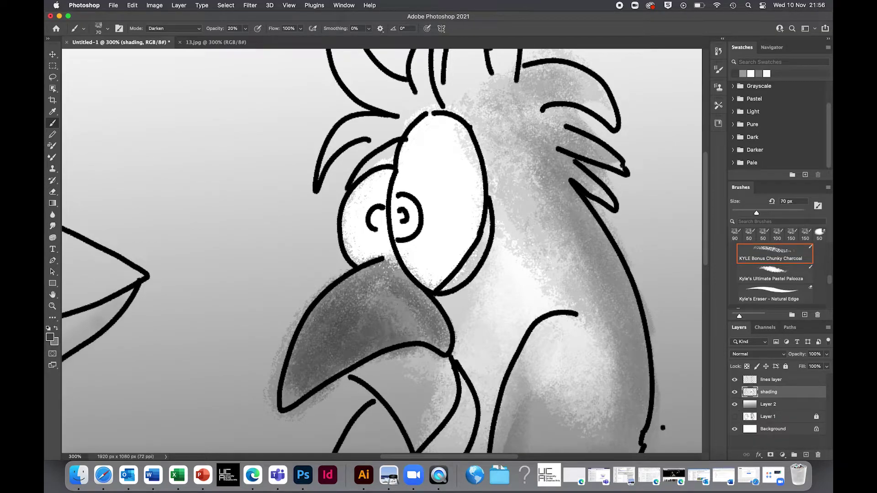
{"action": "left_click", "coordinate": [425, 333]}
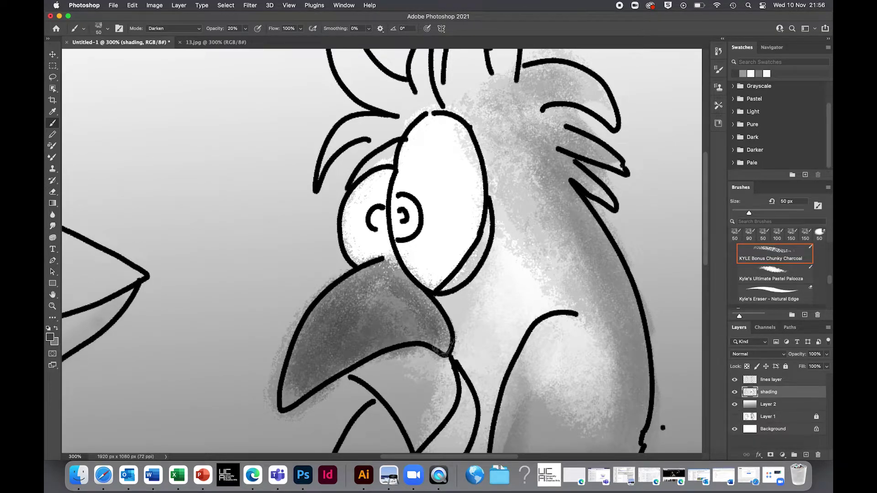
{"action": "mouse_move", "coordinate": [406, 293]}
{"action": "left_mouse_down"}
{"action": "mouse_move", "coordinate": [442, 336]}
{"action": "mouse_move", "coordinate": [425, 305]}
{"action": "mouse_move", "coordinate": [450, 359]}
{"action": "mouse_move", "coordinate": [390, 274]}
{"action": "mouse_move", "coordinate": [400, 286]}
{"action": "mouse_move", "coordinate": [395, 276]}
{"action": "mouse_move", "coordinate": [356, 284]}
{"action": "mouse_move", "coordinate": [436, 349]}
{"action": "mouse_move", "coordinate": [412, 327]}
{"action": "mouse_move", "coordinate": [419, 330]}
{"action": "mouse_move", "coordinate": [394, 343]}
{"action": "mouse_move", "coordinate": [311, 359]}
{"action": "mouse_move", "coordinate": [302, 385]}
{"action": "mouse_move", "coordinate": [321, 340]}
{"action": "mouse_move", "coordinate": [273, 407]}
{"action": "mouse_move", "coordinate": [295, 387]}
{"action": "mouse_move", "coordinate": [291, 395]}
{"action": "mouse_move", "coordinate": [292, 364]}
{"action": "mouse_move", "coordinate": [325, 382]}
{"action": "left_mouse_up"}
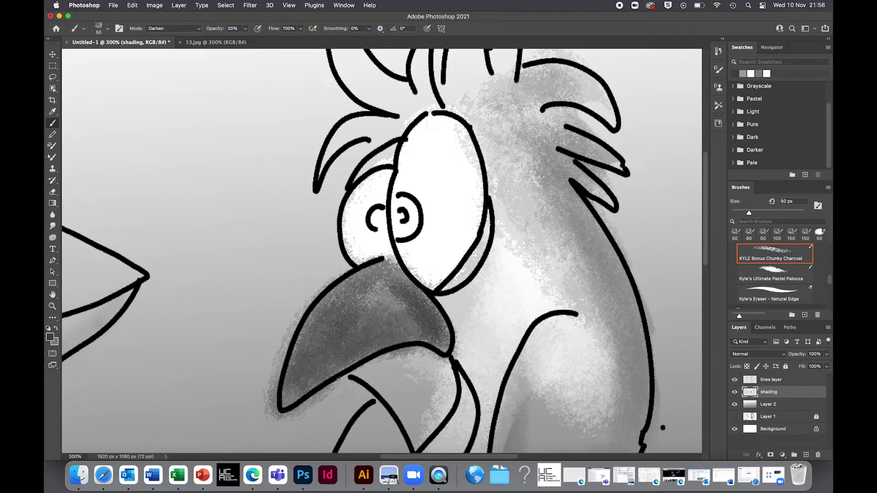
{"action": "left_click", "coordinate": [364, 366], "text": "alt"}
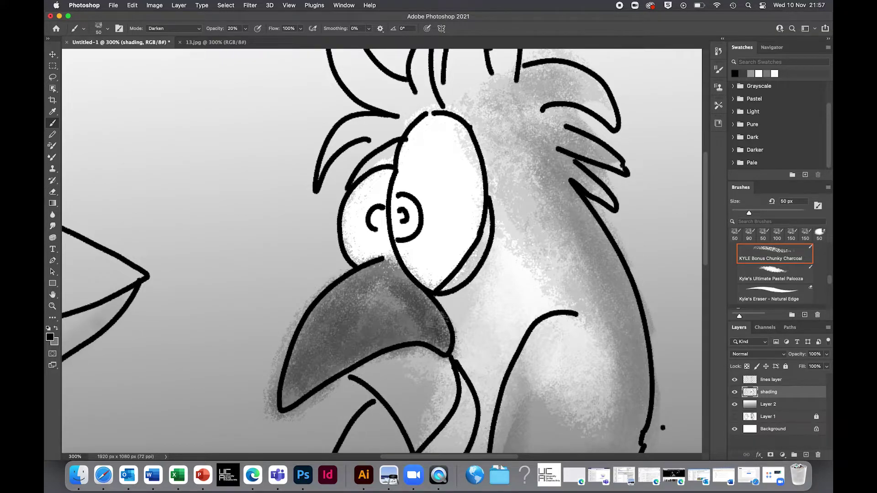
{"action": "mouse_move", "coordinate": [438, 329]}
{"action": "left_mouse_down"}
{"action": "mouse_move", "coordinate": [437, 347]}
{"action": "mouse_move", "coordinate": [355, 355]}
{"action": "mouse_move", "coordinate": [287, 402]}
{"action": "mouse_move", "coordinate": [297, 356]}
{"action": "left_mouse_up"}
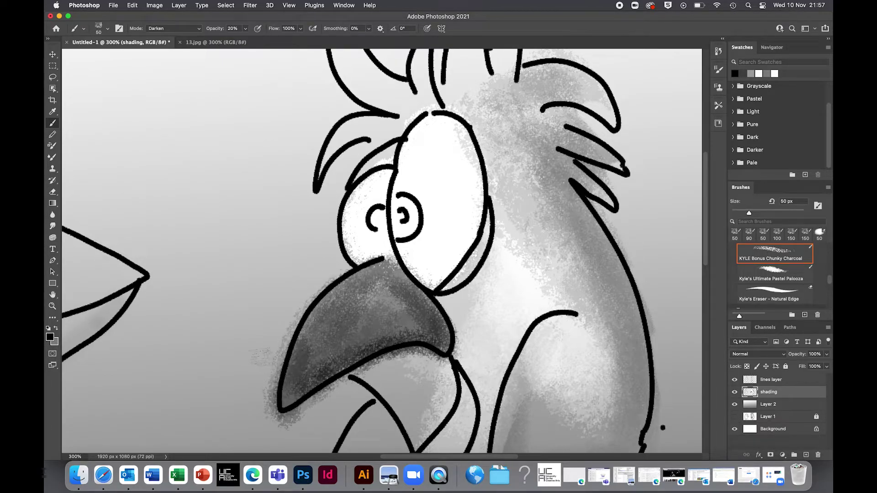
Erase the grey charcoal spill outside the beak's left and lower outline.
{"action": "key", "text": "e"}
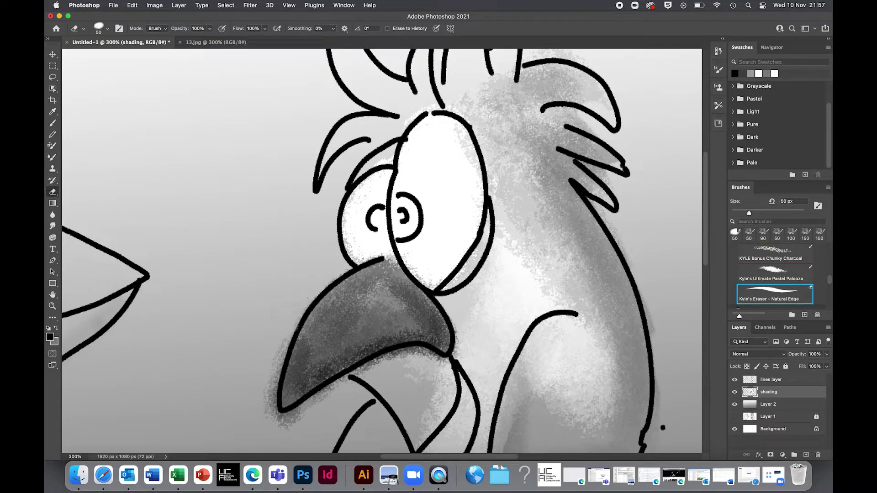
{"action": "left_click_drag", "start_coordinate": [293, 333], "coordinate": [277, 419]}
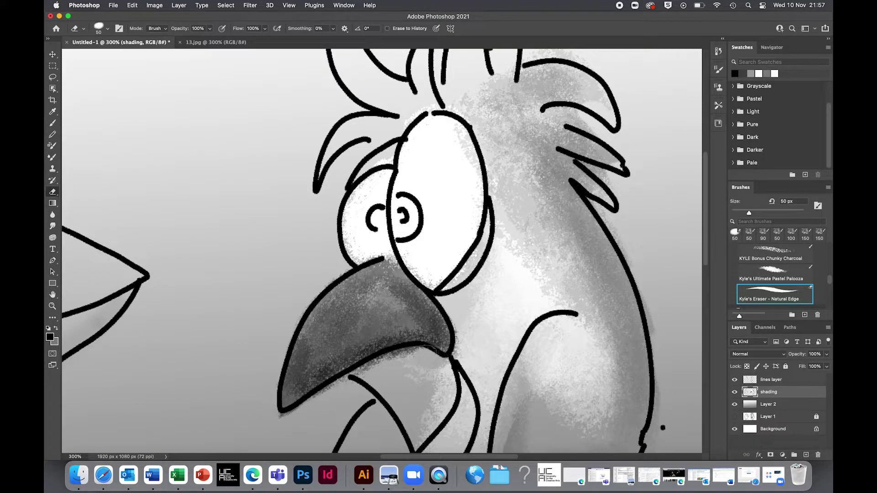
{"action": "mouse_move", "coordinate": [396, 351]}
{"action": "left_mouse_down"}
{"action": "mouse_move", "coordinate": [364, 358]}
{"action": "mouse_move", "coordinate": [327, 384]}
{"action": "left_mouse_up"}
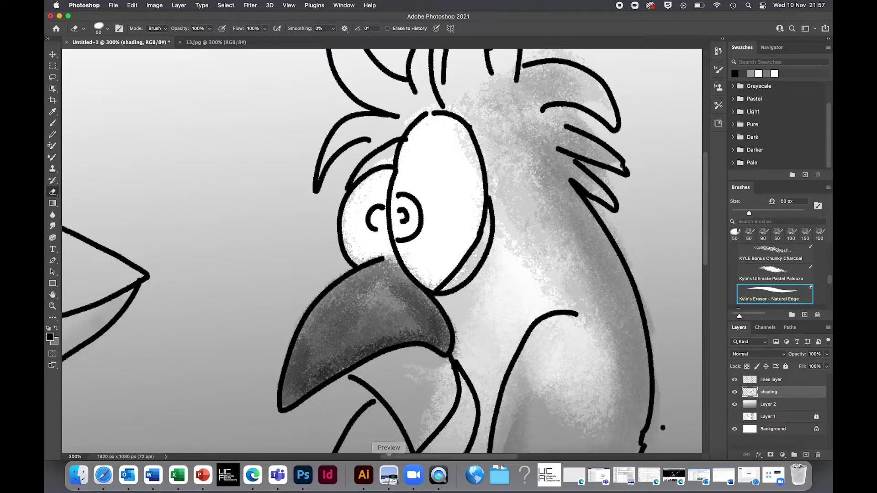
{"action": "scroll", "coordinate": [411, 411], "scroll_direction": "down", "scroll_amount": 5}
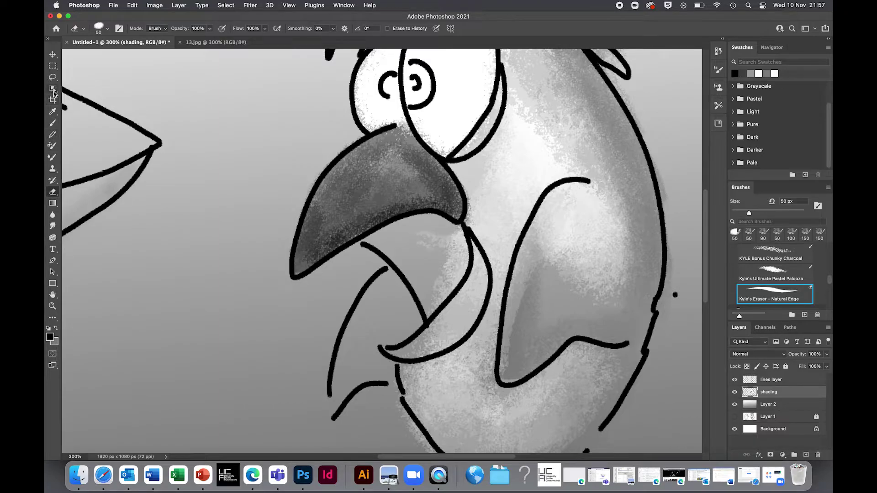
{"action": "left_click", "coordinate": [53, 68]}
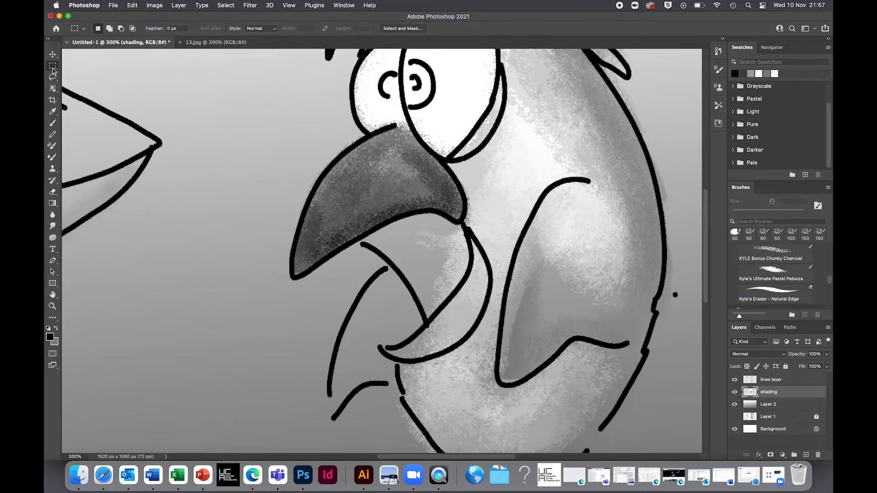
{"action": "left_click", "coordinate": [53, 78]}
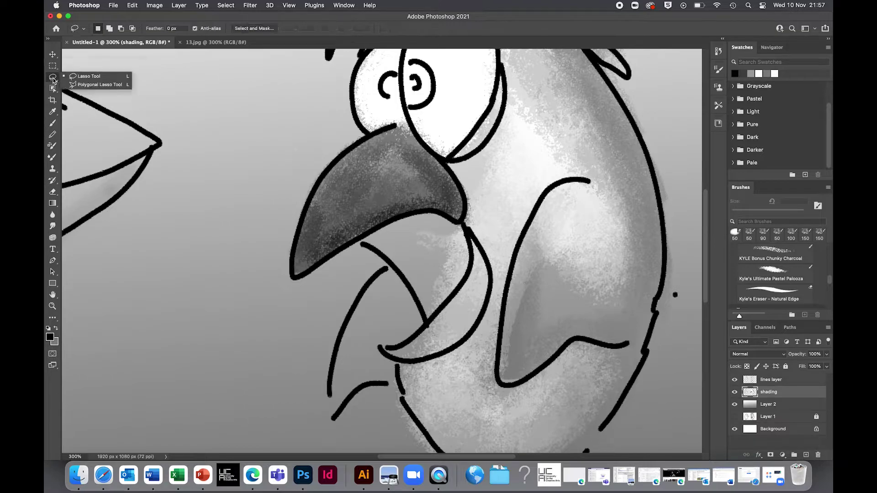
{"action": "left_click", "coordinate": [53, 89]}
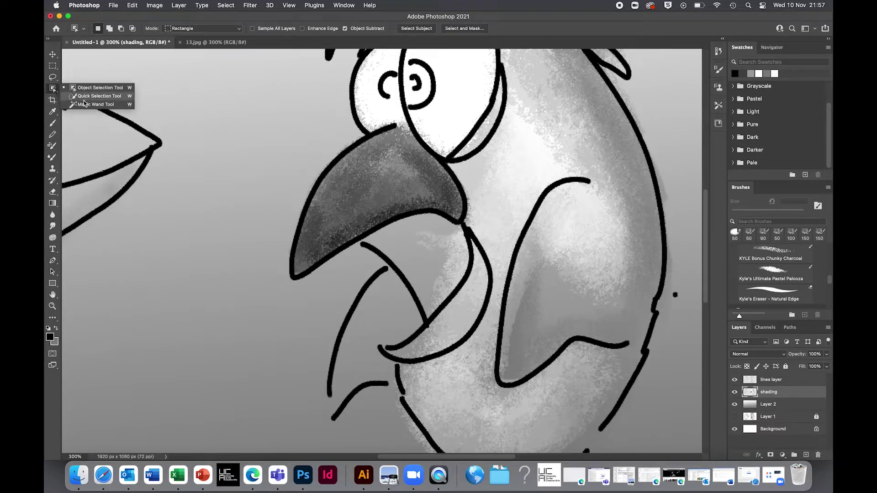
{"action": "left_click", "coordinate": [88, 105]}
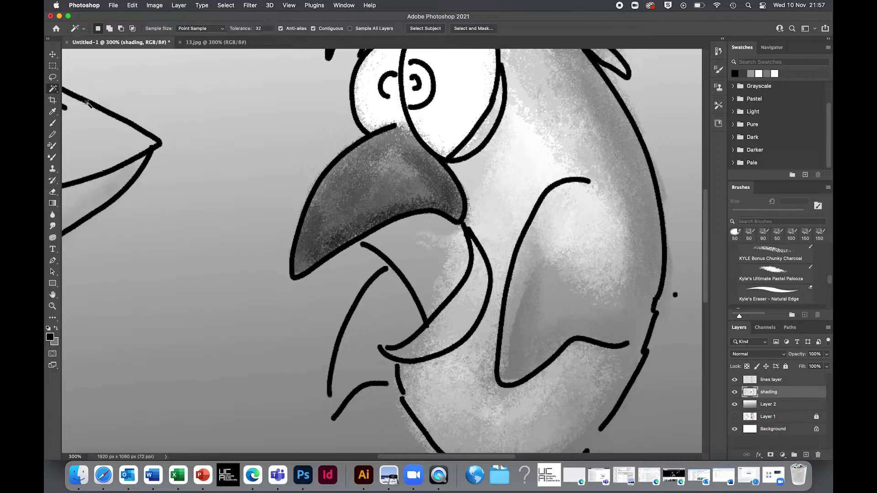
{"action": "left_click", "coordinate": [418, 252]}
{"action": "left_click", "coordinate": [777, 381]}
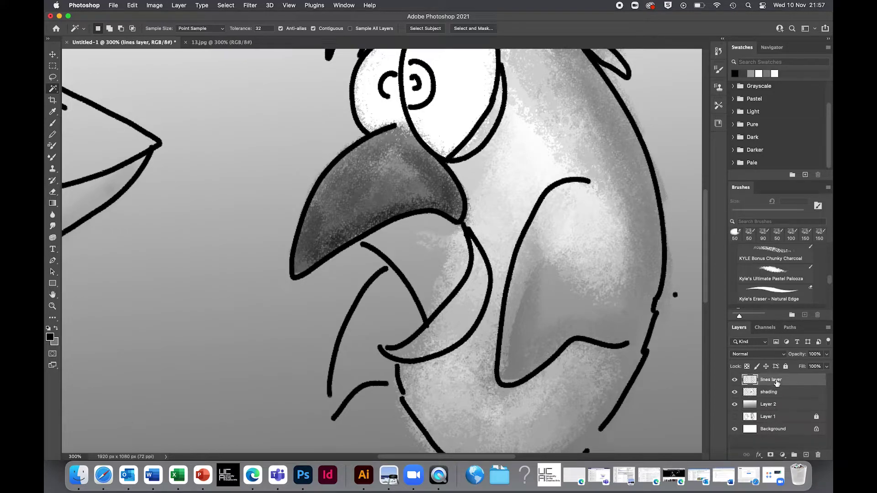
{"action": "left_click", "coordinate": [408, 267]}
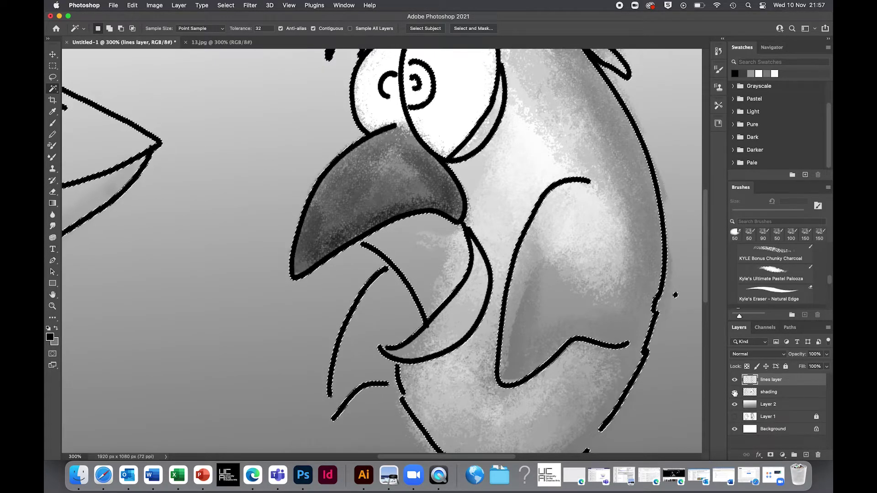
{"action": "left_click", "coordinate": [766, 417]}
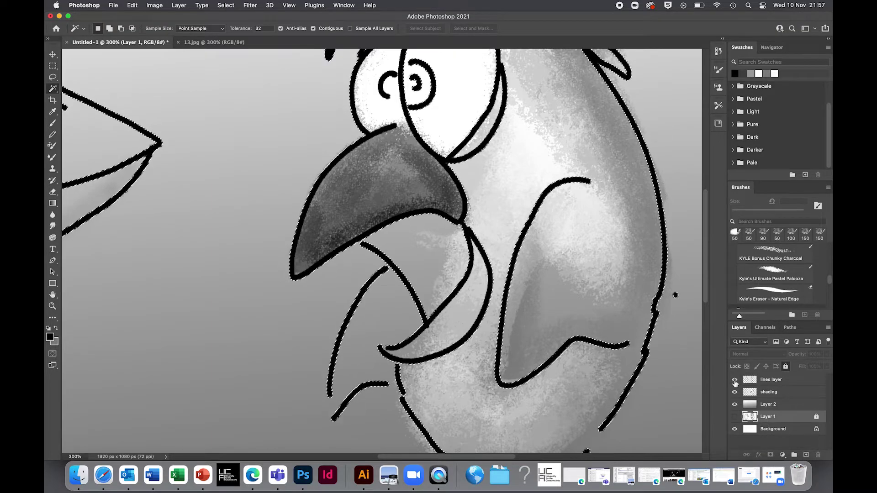
{"action": "left_click", "coordinate": [734, 380]}
{"action": "left_click", "coordinate": [734, 380]}
{"action": "left_click", "coordinate": [734, 418]}
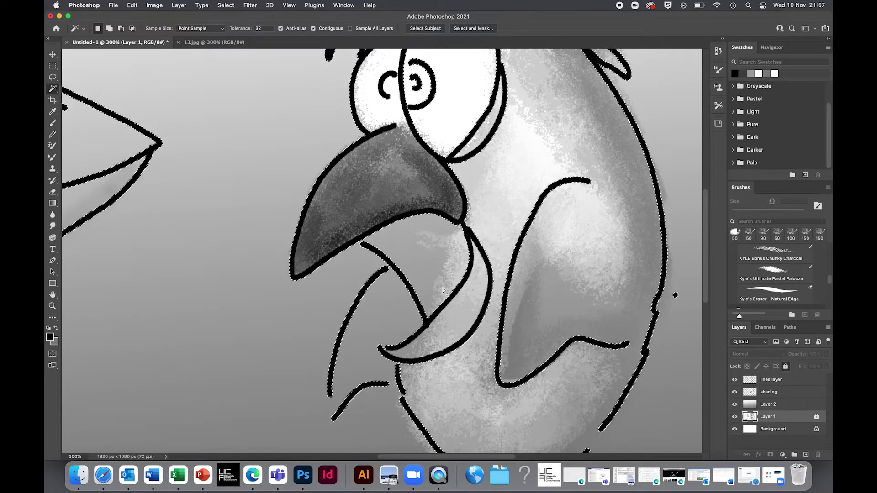
{"action": "key", "text": "super+d"}
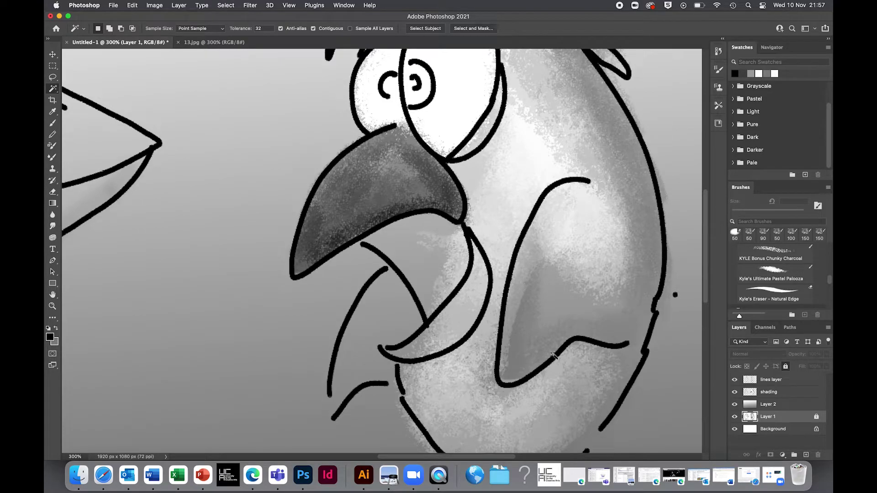
{"action": "left_click", "coordinate": [736, 405]}
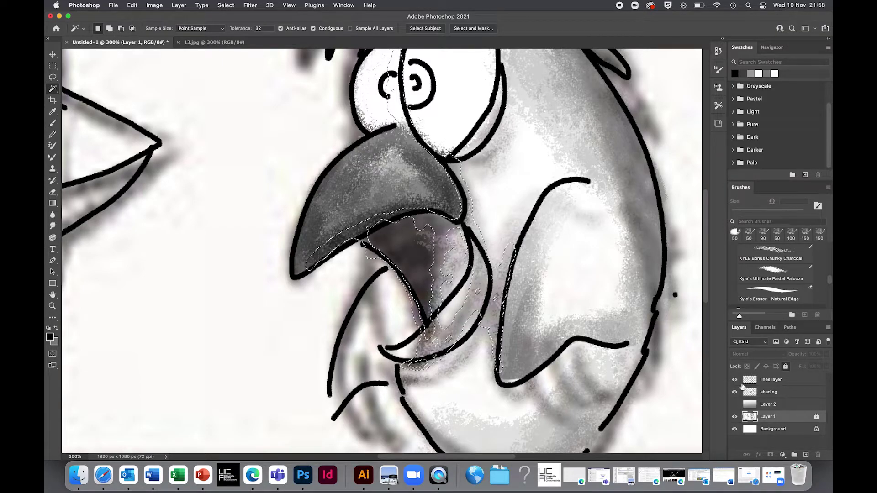
{"action": "left_click", "coordinate": [757, 380]}
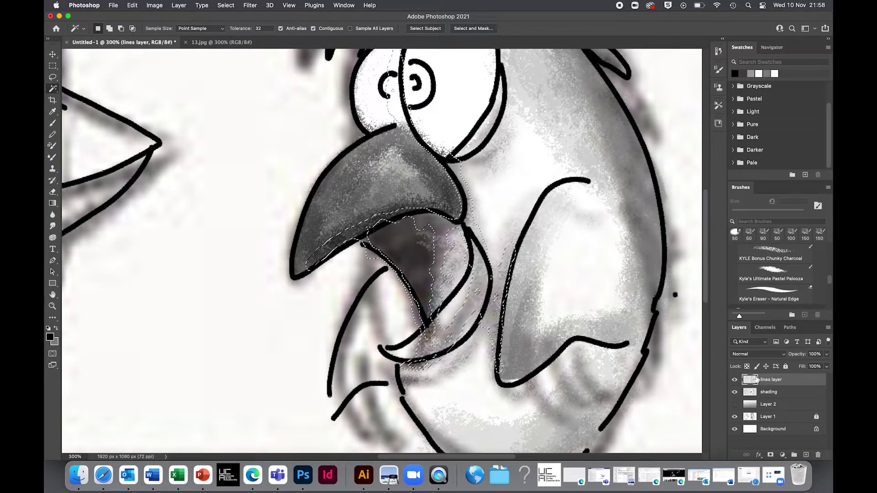
{"action": "key", "text": "super+d"}
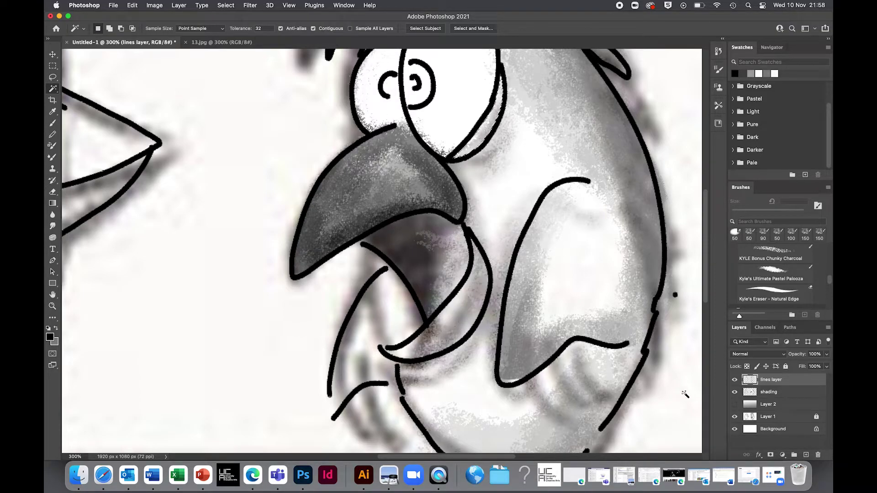
Hide Layer 1's white blurred content and show the grey gradient background again.
{"action": "left_click", "coordinate": [734, 416]}
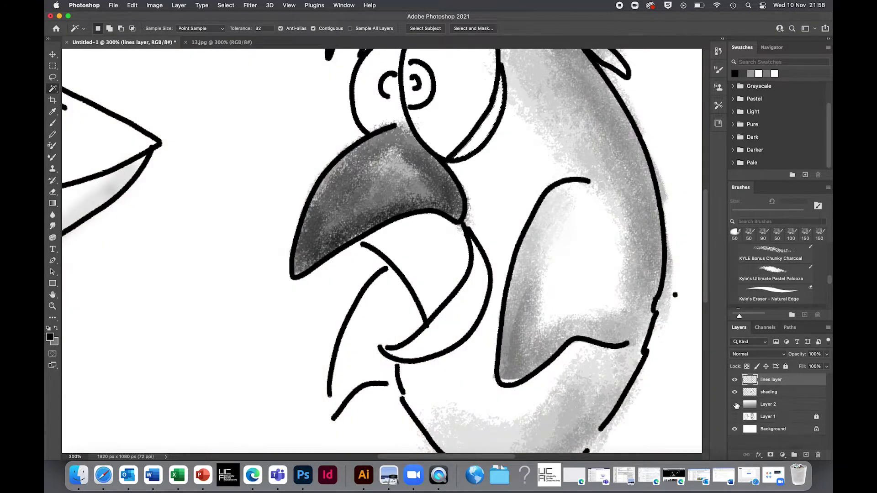
{"action": "left_click", "coordinate": [734, 404]}
{"action": "scroll", "coordinate": [606, 335], "scroll_direction": "down", "scroll_amount": 3}
{"action": "scroll", "coordinate": [607, 336], "scroll_direction": "up", "scroll_amount": 15}
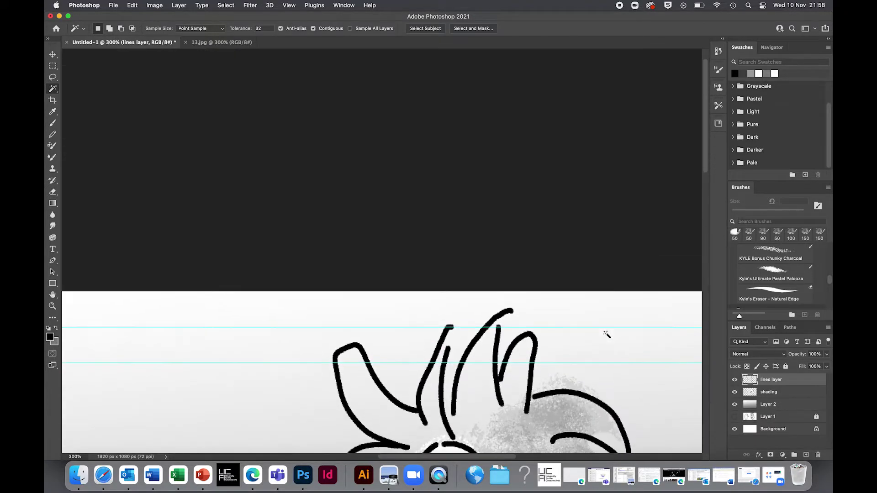
{"action": "scroll", "coordinate": [606, 337], "scroll_direction": "down", "scroll_amount": 6}
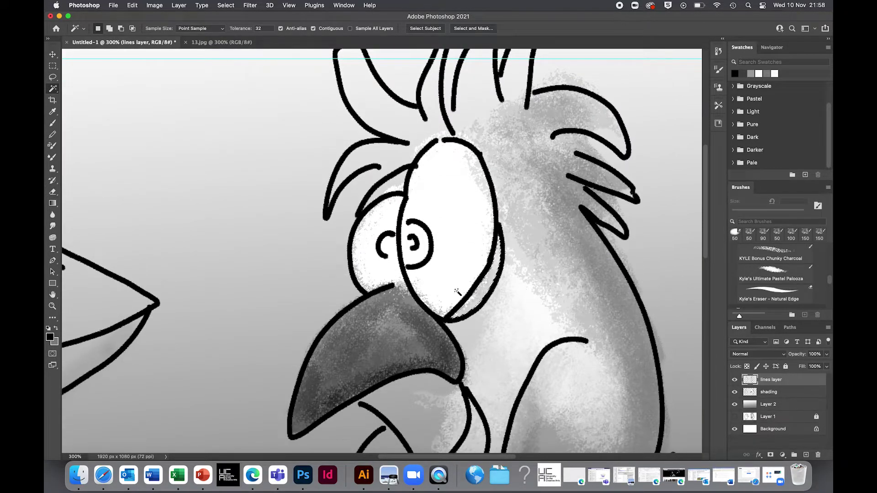
Darken the narrow band beneath the parrot's eye with the Chunky Charcoal brush.
{"action": "key", "text": "b"}
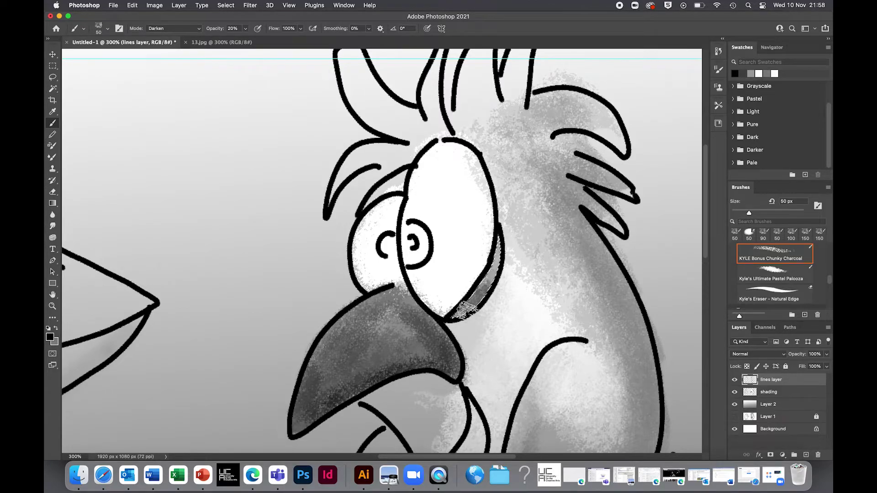
{"action": "left_click_drag", "start_coordinate": [487, 264], "coordinate": [459, 313]}
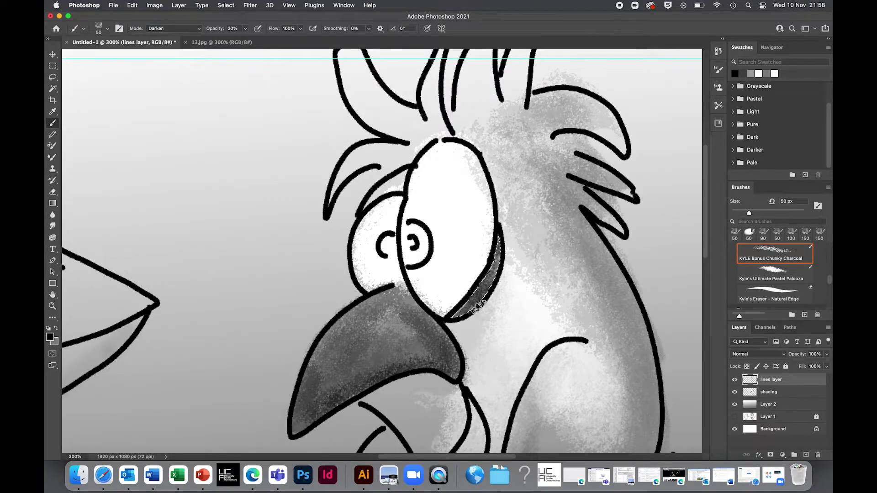
{"action": "scroll", "coordinate": [490, 317], "scroll_direction": "down", "scroll_amount": 5}
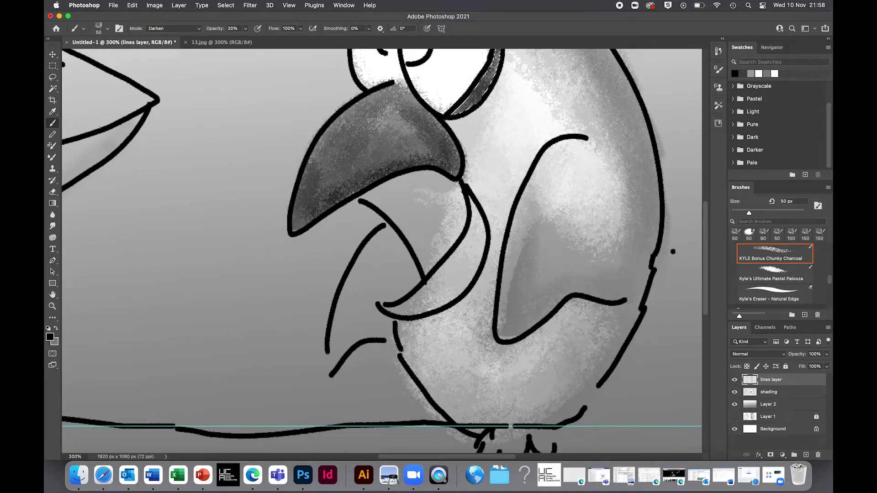
{"action": "left_click", "coordinate": [53, 79]}
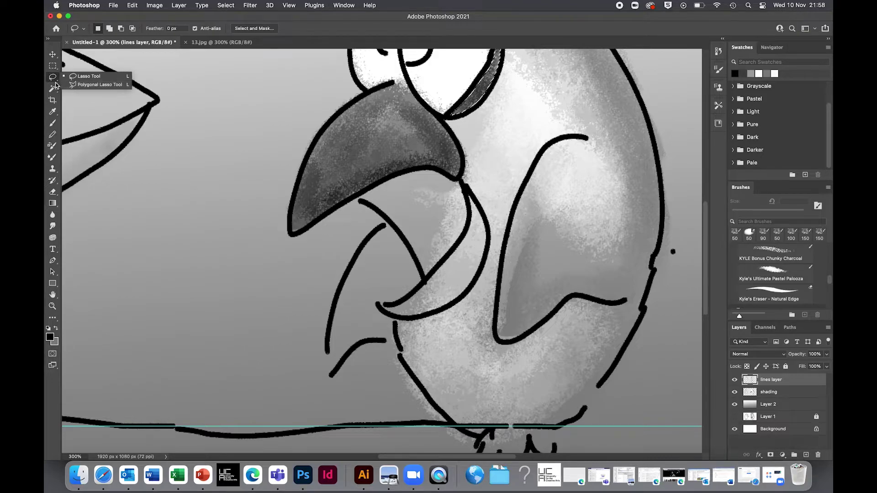
Select the inside of the parrot's open beak with the Polygonal Lasso.
{"action": "left_click", "coordinate": [79, 85]}
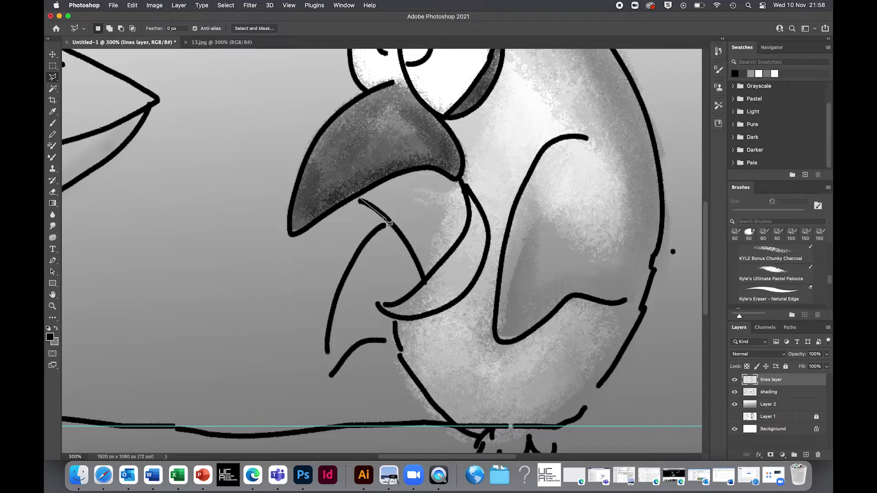
{"action": "mouse_move", "coordinate": [415, 249]}
{"action": "left_mouse_down"}
{"action": "mouse_move", "coordinate": [422, 282]}
{"action": "mouse_move", "coordinate": [431, 278]}
{"action": "mouse_move", "coordinate": [471, 186]}
{"action": "mouse_move", "coordinate": [455, 248]}
{"action": "mouse_move", "coordinate": [468, 224]}
{"action": "mouse_move", "coordinate": [457, 176]}
{"action": "mouse_move", "coordinate": [428, 167]}
{"action": "mouse_move", "coordinate": [354, 196]}
{"action": "mouse_move", "coordinate": [369, 166]}
{"action": "mouse_move", "coordinate": [345, 169]}
{"action": "mouse_move", "coordinate": [366, 182]}
{"action": "mouse_move", "coordinate": [336, 200]}
{"action": "mouse_move", "coordinate": [354, 200]}
{"action": "mouse_move", "coordinate": [358, 166]}
{"action": "mouse_move", "coordinate": [376, 144]}
{"action": "mouse_move", "coordinate": [314, 176]}
{"action": "mouse_move", "coordinate": [354, 178]}
{"action": "mouse_move", "coordinate": [364, 203]}
{"action": "left_mouse_up"}
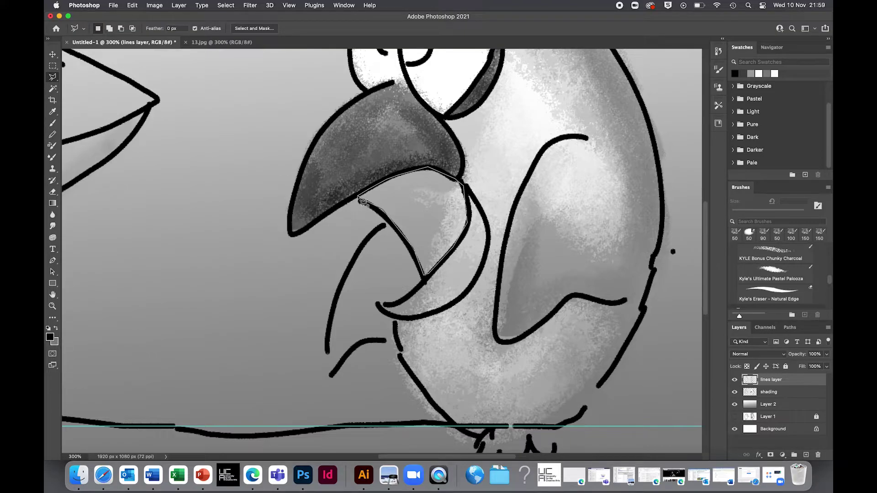
{"action": "left_click_drag", "start_coordinate": [363, 201], "coordinate": [361, 201]}
Paint dark charcoal inside the mouth selection with a 300 px brush, then deselect.
{"action": "key", "text": "b"}
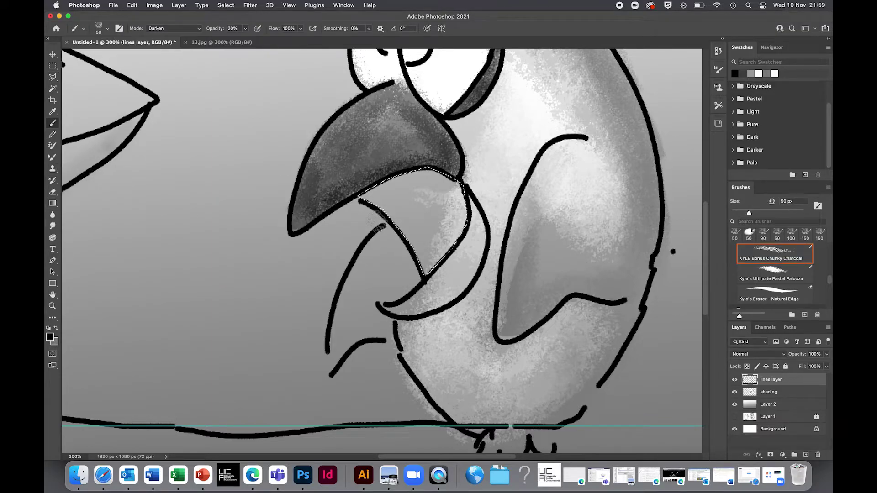
{"action": "key", "text": "bracketright"}
{"action": "key", "text": "bracketright"}
{"action": "key", "text": "bracketright"}
{"action": "key", "text": "bracketright"}
{"action": "key", "text": "bracketright"}
{"action": "key", "text": "bracketright"}
{"action": "key", "text": "bracketright"}
{"action": "key", "text": "bracketright"}
{"action": "key", "text": "bracketright"}
{"action": "key", "text": "bracketright"}
{"action": "key", "text": "bracketright"}
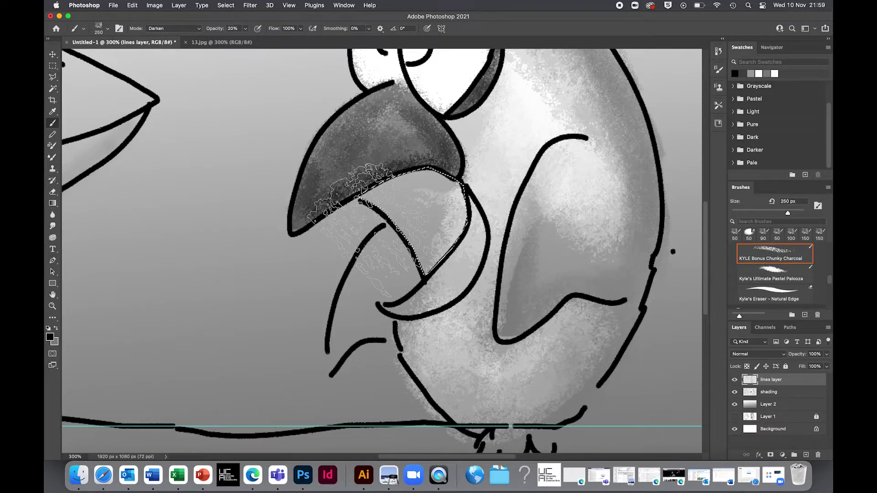
{"action": "key", "text": "bracketright"}
{"action": "mouse_move", "coordinate": [406, 205]}
{"action": "left_mouse_down"}
{"action": "mouse_move", "coordinate": [429, 228]}
{"action": "mouse_move", "coordinate": [401, 228]}
{"action": "mouse_move", "coordinate": [411, 219]}
{"action": "mouse_move", "coordinate": [448, 274]}
{"action": "left_mouse_up"}
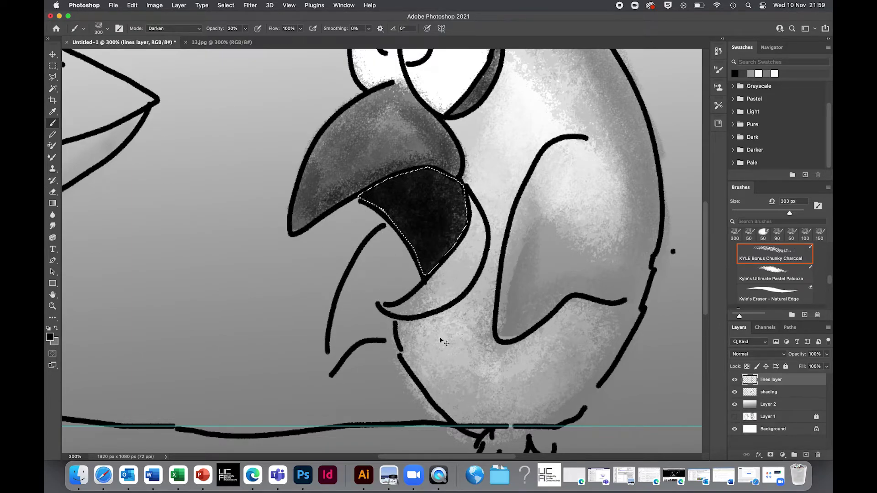
{"action": "key", "text": "cmd+d"}
{"action": "scroll", "coordinate": [514, 345], "scroll_direction": "down", "scroll_amount": 3}
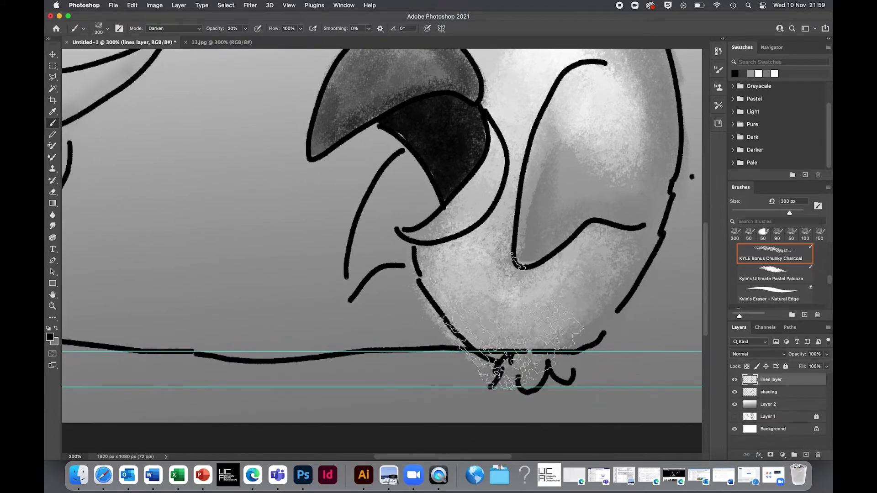
{"action": "scroll", "coordinate": [513, 346], "scroll_direction": "up", "scroll_amount": 1}
{"action": "scroll", "coordinate": [526, 274], "scroll_direction": "down", "scroll_amount": 4}
{"action": "scroll", "coordinate": [514, 199], "scroll_direction": "up", "scroll_amount": 6}
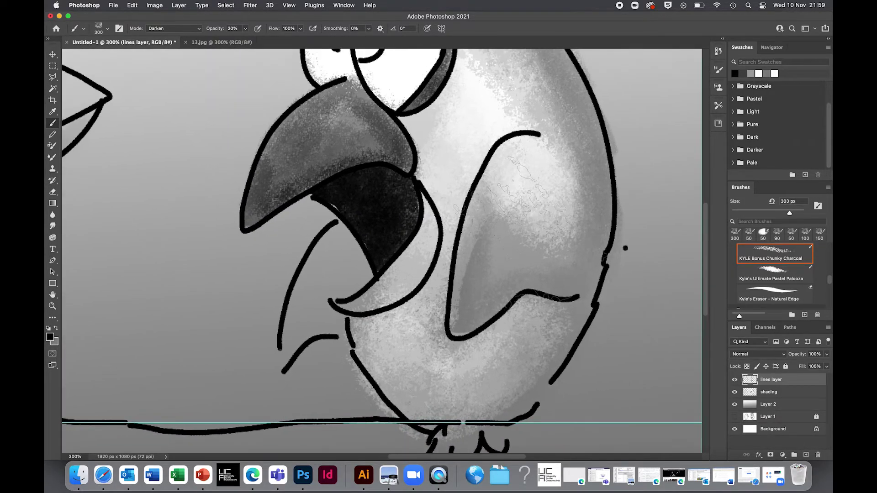
{"action": "scroll", "coordinate": [521, 197], "scroll_direction": "up", "scroll_amount": 5}
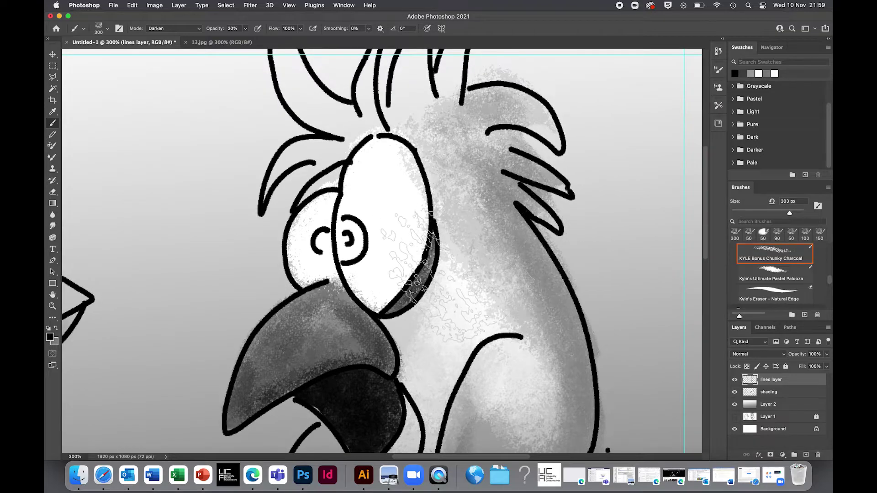
{"action": "scroll", "coordinate": [413, 255], "scroll_direction": "down", "scroll_amount": 8}
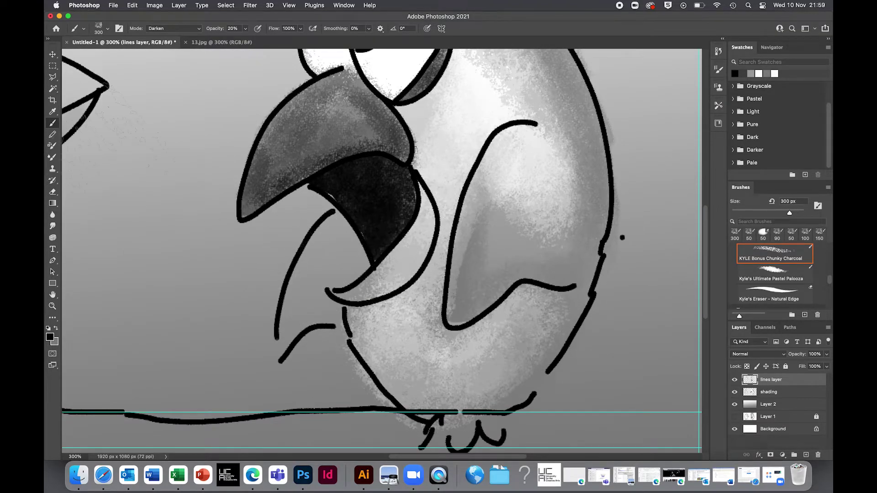
{"action": "left_click", "coordinate": [52, 77]}
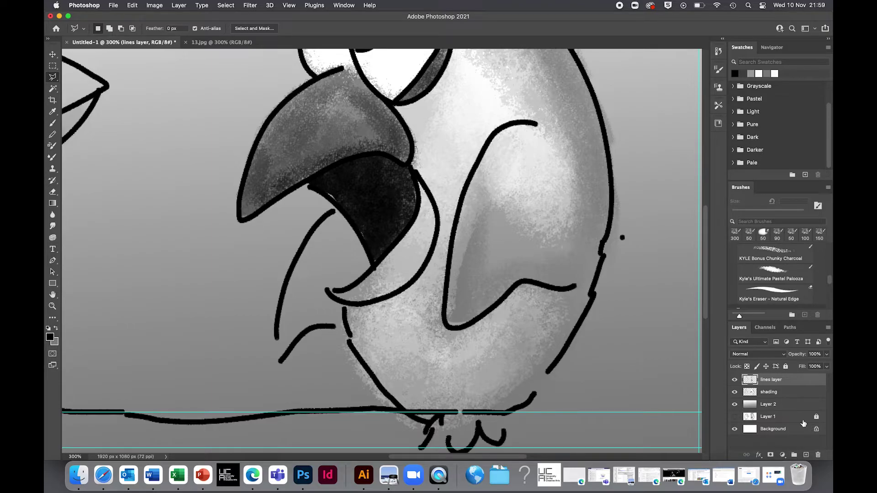
Lock the lines layer, target the shading layer, and begin a lower-beak outline that is cancelled.
{"action": "left_click", "coordinate": [785, 366]}
{"action": "left_click", "coordinate": [789, 394]}
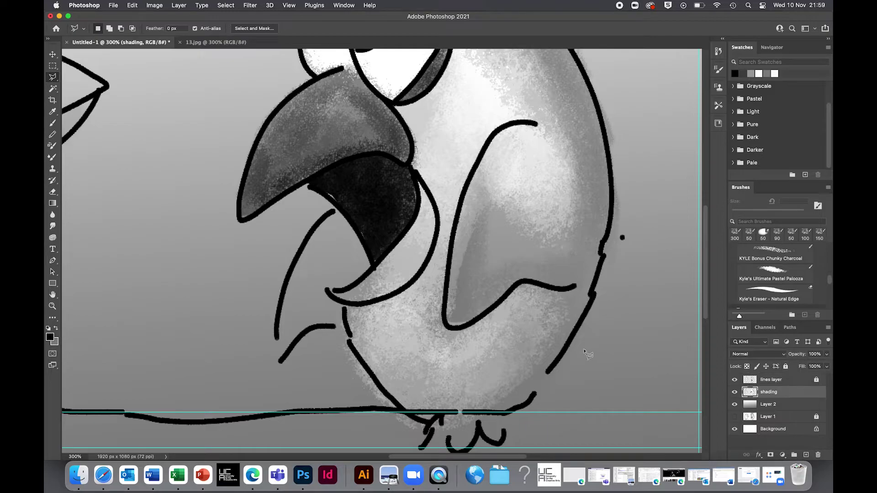
{"action": "left_click", "coordinate": [334, 211]}
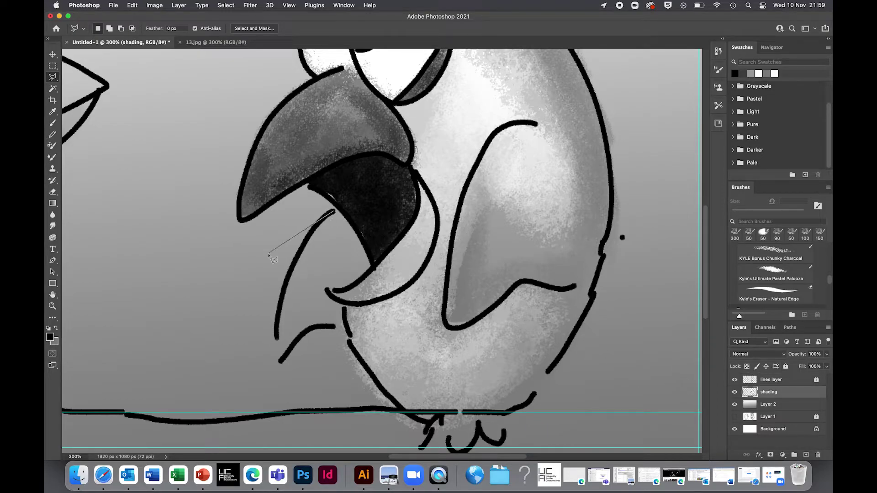
{"action": "left_click", "coordinate": [300, 248]}
{"action": "left_click", "coordinate": [282, 305]}
{"action": "left_click", "coordinate": [276, 339]}
{"action": "left_click", "coordinate": [280, 361]}
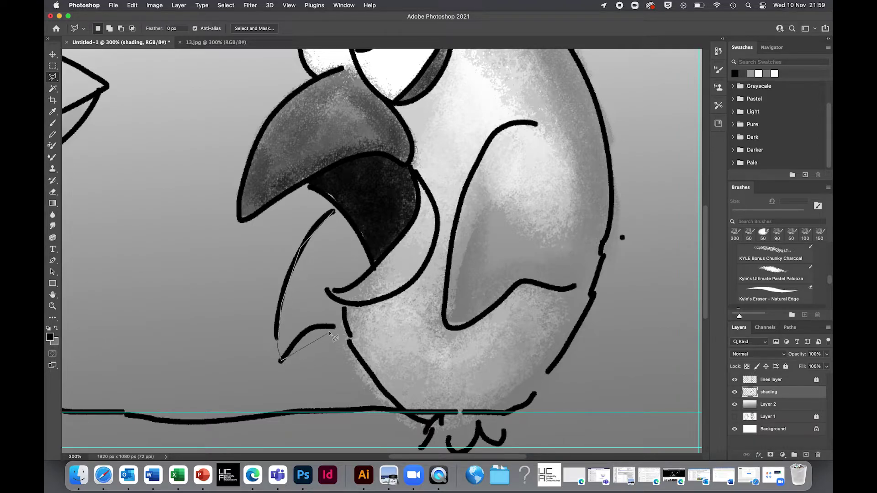
{"action": "left_click", "coordinate": [300, 334]}
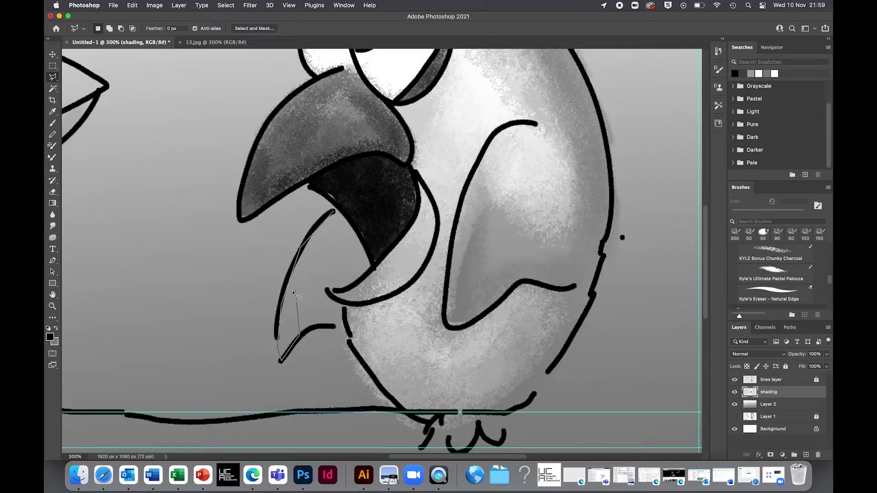
{"action": "left_click", "coordinate": [318, 326]}
{"action": "key", "text": "Return"}
Trace a closed Polygonal Lasso selection around the parrot's lower beak.
{"action": "left_click", "coordinate": [335, 211]}
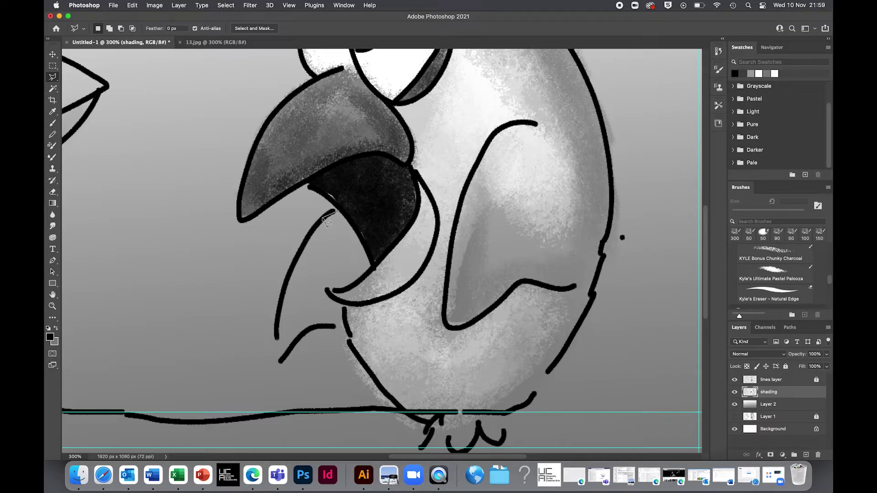
{"action": "left_click", "coordinate": [320, 220]}
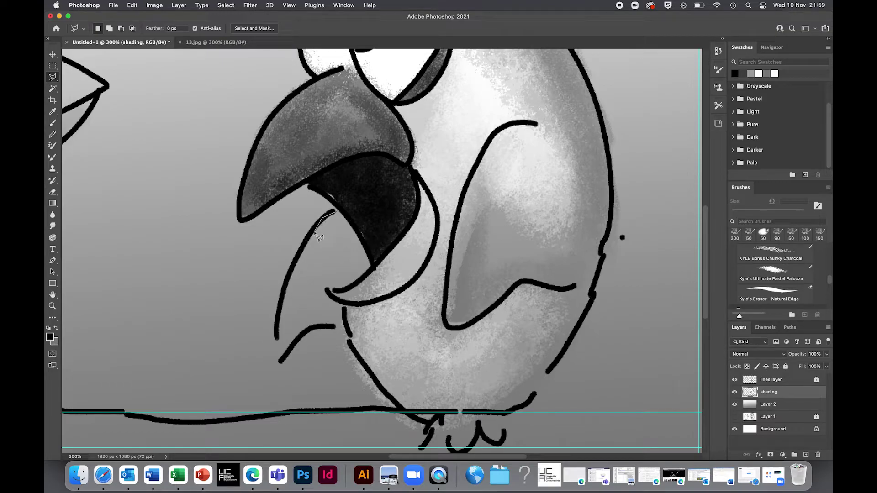
{"action": "left_click", "coordinate": [297, 258]}
{"action": "left_click", "coordinate": [286, 291]}
{"action": "left_click", "coordinate": [279, 321]}
{"action": "left_click", "coordinate": [275, 338]}
{"action": "left_click", "coordinate": [279, 360]}
{"action": "left_click", "coordinate": [310, 327]}
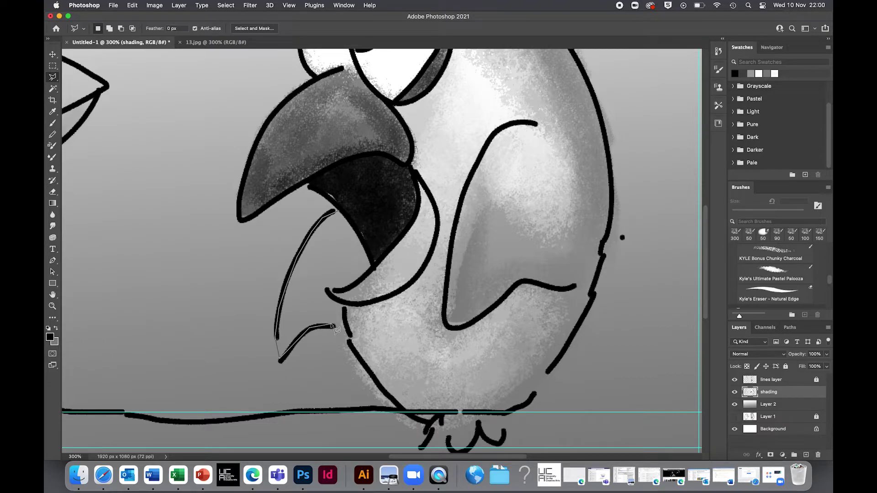
{"action": "left_click", "coordinate": [335, 326]}
{"action": "left_click", "coordinate": [347, 317]}
{"action": "left_click", "coordinate": [343, 308]}
{"action": "left_click", "coordinate": [328, 292]}
{"action": "left_click", "coordinate": [367, 278]}
{"action": "left_click", "coordinate": [372, 266]}
{"action": "left_click", "coordinate": [340, 214]}
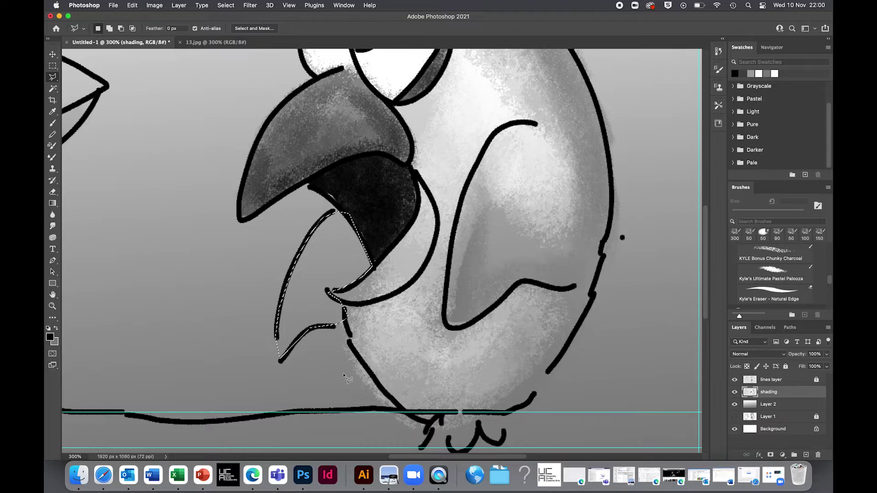
Paint sampled light grey into the lower beak, then darken its lower-left edge at 150 px.
{"action": "key", "text": "b"}
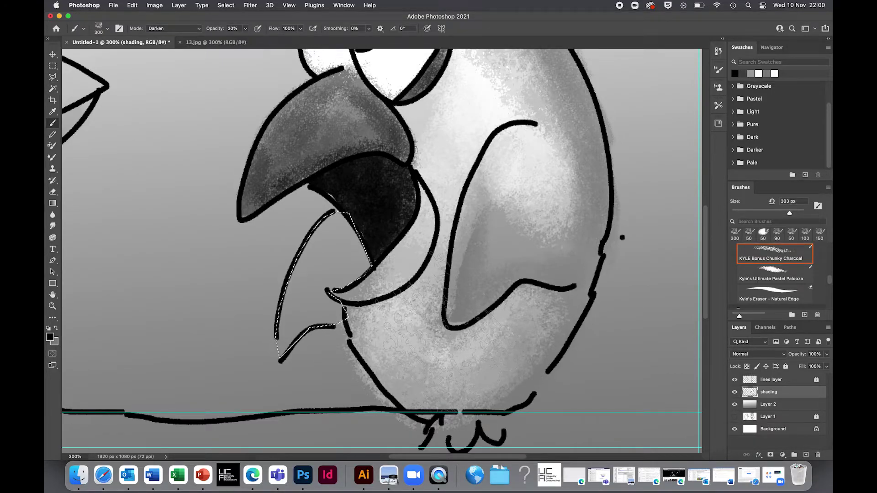
{"action": "left_click", "coordinate": [417, 359], "text": "alt"}
{"action": "left_click", "coordinate": [417, 353], "text": "alt"}
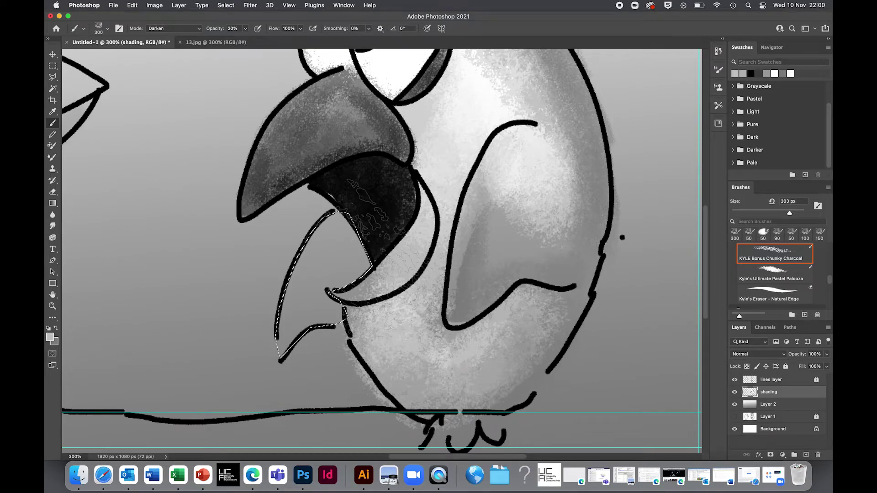
{"action": "left_click_drag", "start_coordinate": [379, 215], "coordinate": [315, 292]}
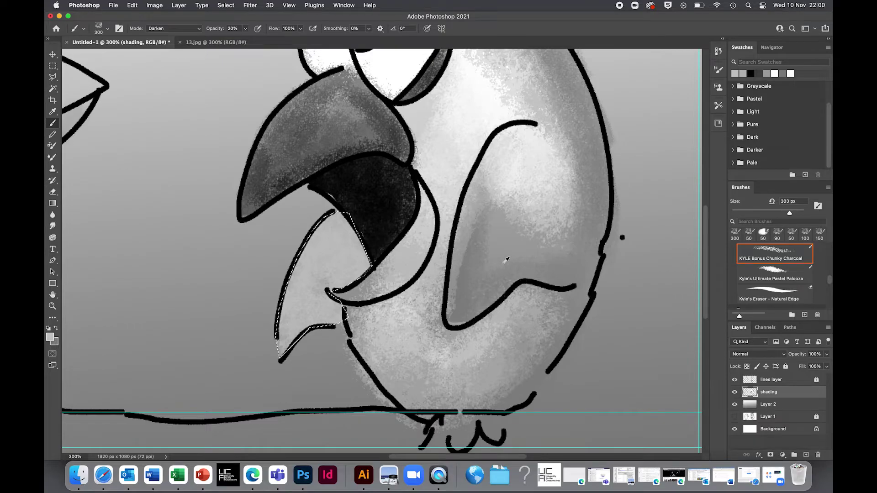
{"action": "left_click", "coordinate": [480, 291], "text": "alt"}
{"action": "key", "text": "bracketleft"}
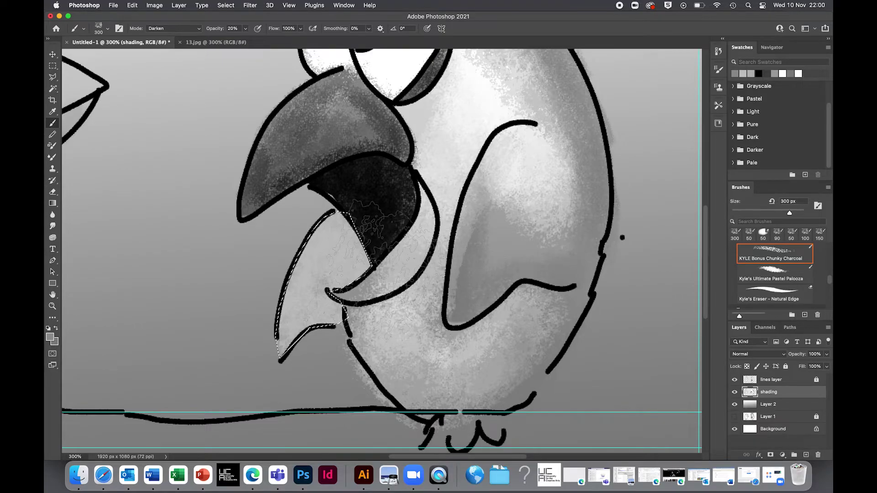
{"action": "key", "text": "bracketleft"}
{"action": "key", "text": "bracketleft"}
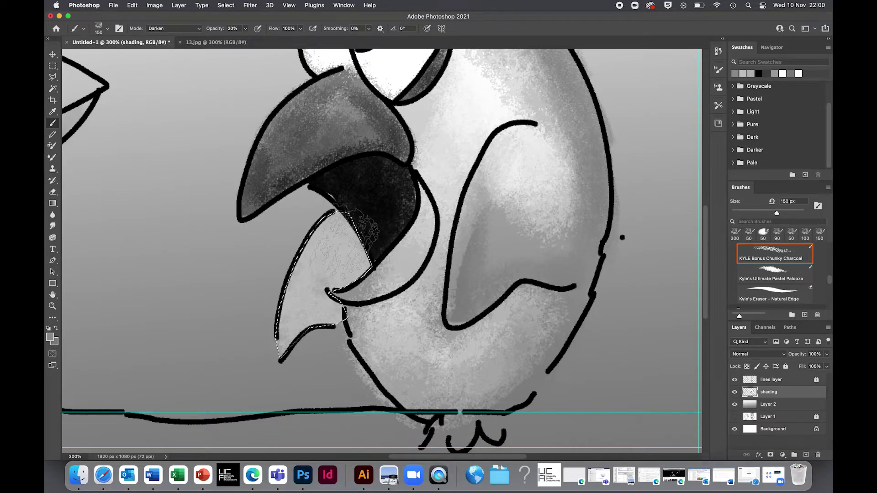
{"action": "left_click_drag", "start_coordinate": [310, 222], "coordinate": [327, 249]}
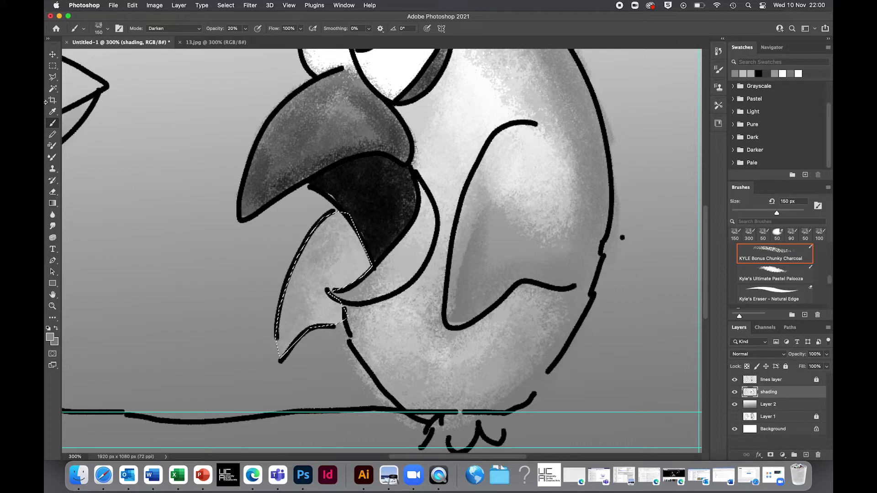
{"action": "left_click", "coordinate": [52, 77]}
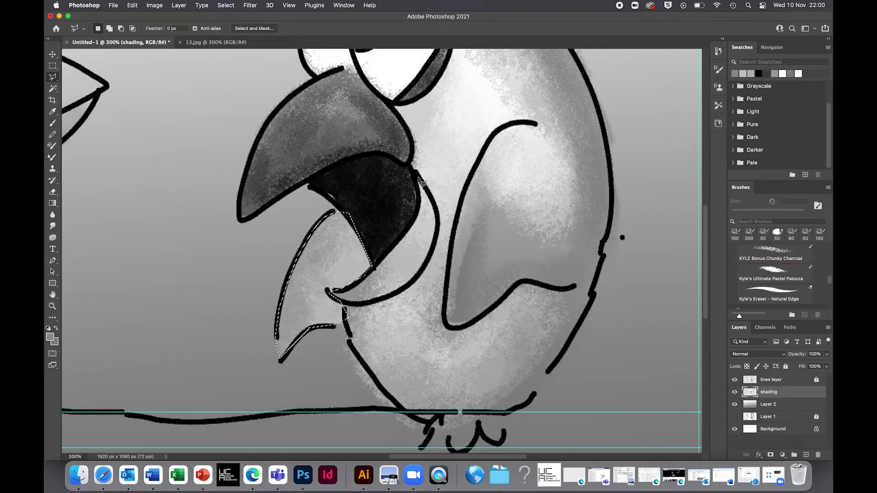
Lasso the lip along the beak edge, paint it dark, and cover the throat's white speckles.
{"action": "mouse_move", "coordinate": [418, 178]}
{"action": "left_mouse_down"}
{"action": "mouse_move", "coordinate": [415, 224]}
{"action": "mouse_move", "coordinate": [401, 245]}
{"action": "mouse_move", "coordinate": [332, 303]}
{"action": "mouse_move", "coordinate": [327, 291]}
{"action": "mouse_move", "coordinate": [341, 306]}
{"action": "mouse_move", "coordinate": [365, 308]}
{"action": "left_mouse_up"}
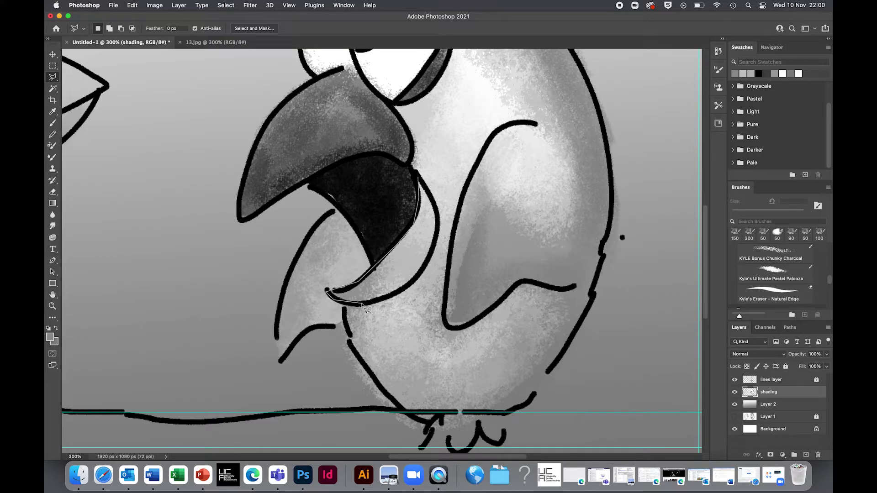
{"action": "mouse_move", "coordinate": [365, 308]}
{"action": "left_mouse_down"}
{"action": "mouse_move", "coordinate": [416, 281]}
{"action": "mouse_move", "coordinate": [433, 250]}
{"action": "mouse_move", "coordinate": [433, 193]}
{"action": "mouse_move", "coordinate": [417, 178]}
{"action": "left_mouse_up"}
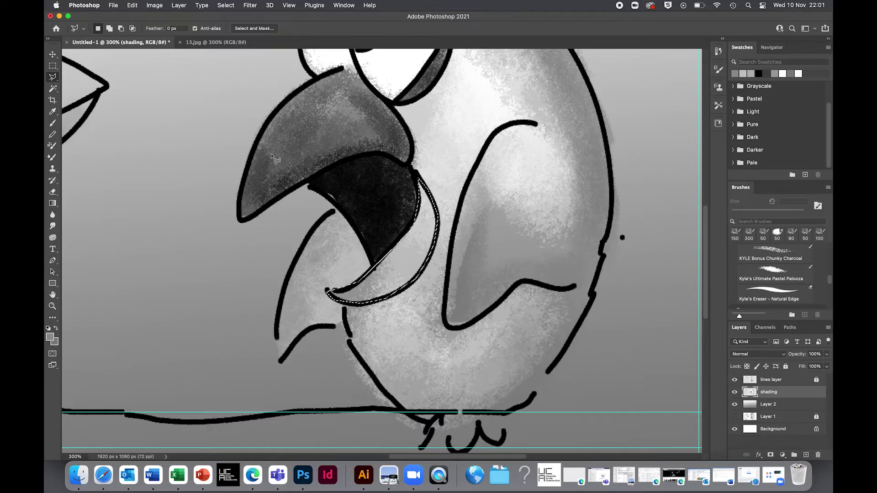
{"action": "key", "text": "b"}
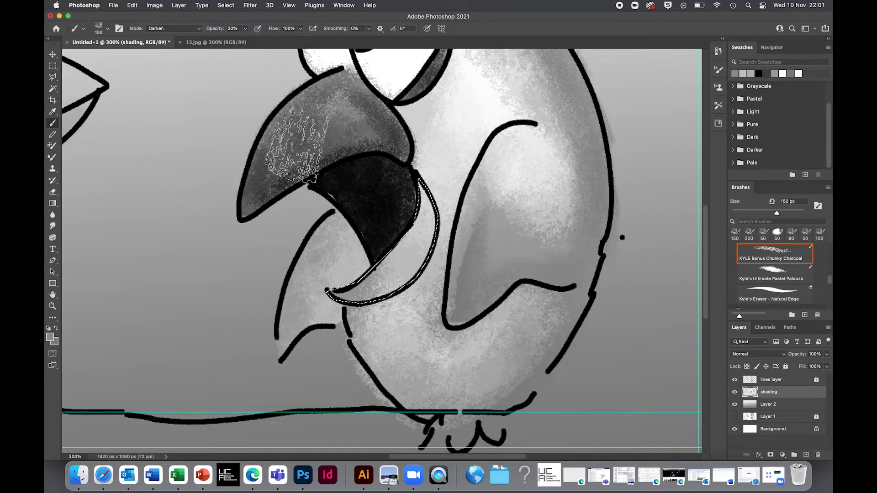
{"action": "left_click", "coordinate": [302, 142], "text": "alt"}
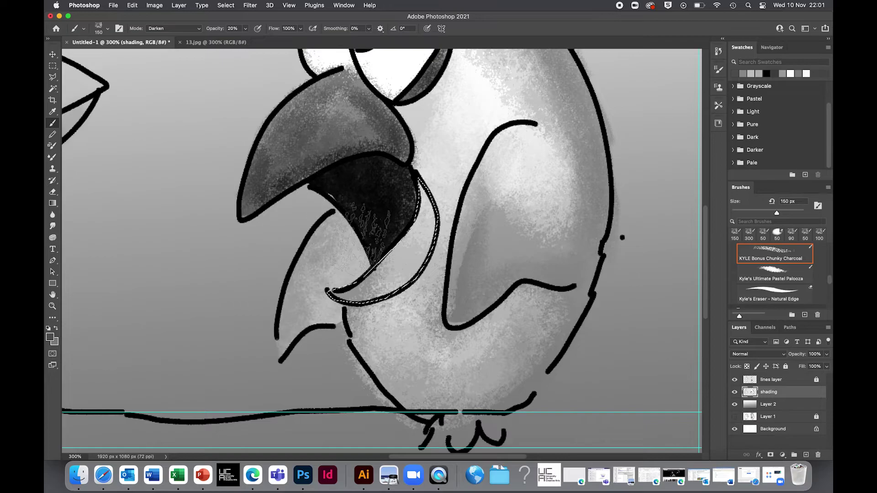
{"action": "left_click_drag", "start_coordinate": [354, 215], "coordinate": [377, 258]}
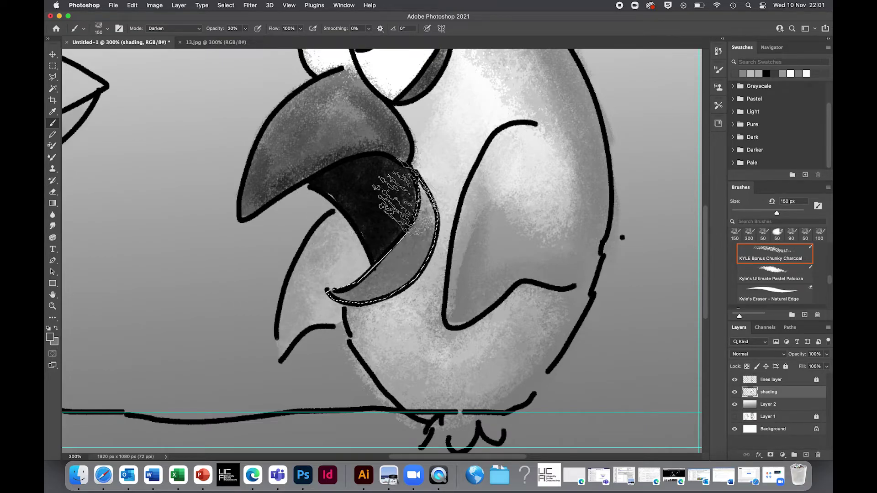
{"action": "mouse_move", "coordinate": [296, 258]}
{"action": "left_mouse_down"}
{"action": "mouse_move", "coordinate": [320, 224]}
{"action": "mouse_move", "coordinate": [283, 192]}
{"action": "mouse_move", "coordinate": [299, 186]}
{"action": "left_mouse_up"}
{"action": "left_click", "coordinate": [298, 179], "text": "alt"}
{"action": "left_click", "coordinate": [300, 176], "text": "alt"}
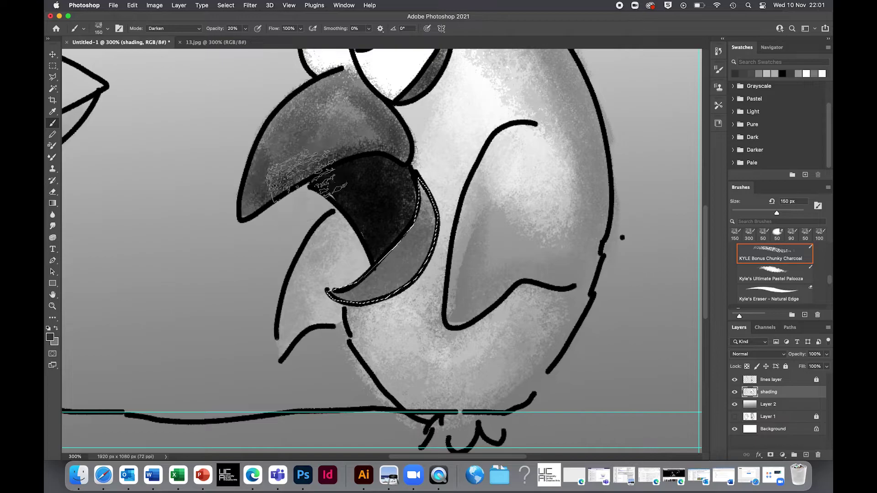
{"action": "left_click_drag", "start_coordinate": [302, 254], "coordinate": [327, 235]}
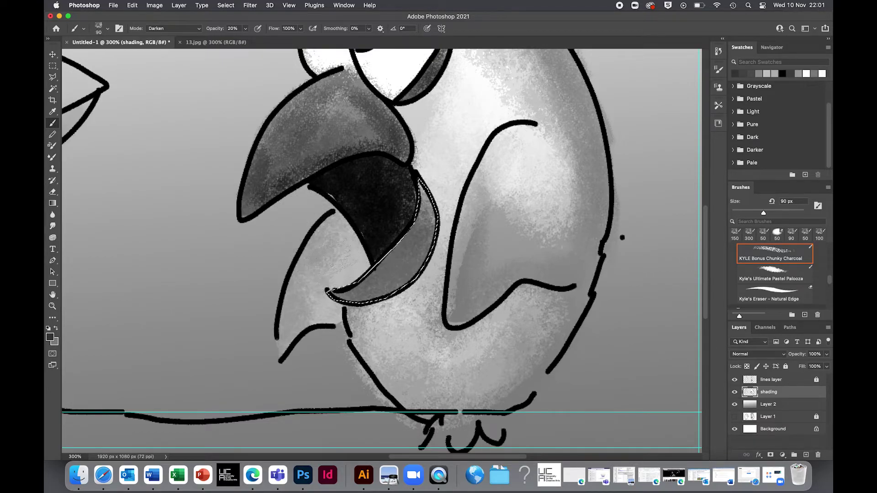
With a smaller black brush, darken the throat and the tongue's lower tip.
{"action": "key", "text": "bracketleft"}
{"action": "key", "text": "bracketleft"}
{"action": "key", "text": "bracketleft"}
{"action": "key", "text": "bracketleft"}
{"action": "key", "text": "bracketleft"}
{"action": "key", "text": "bracketleft"}
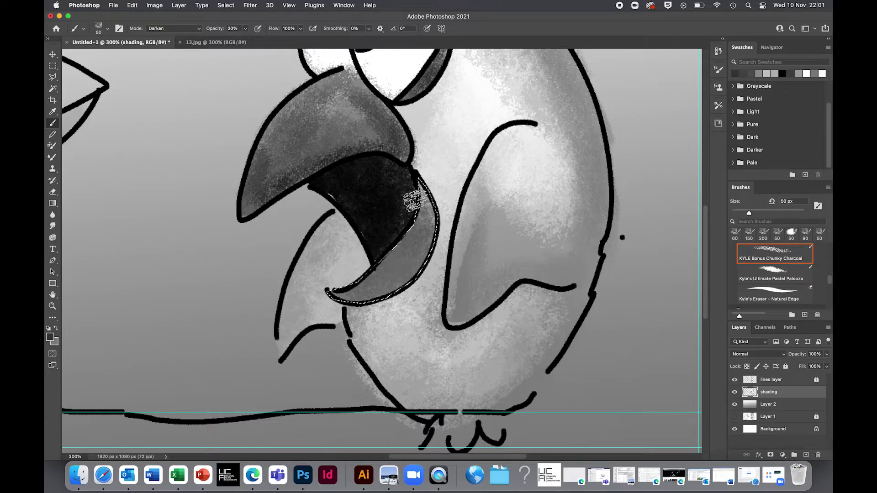
{"action": "left_click_drag", "start_coordinate": [407, 219], "coordinate": [404, 215]}
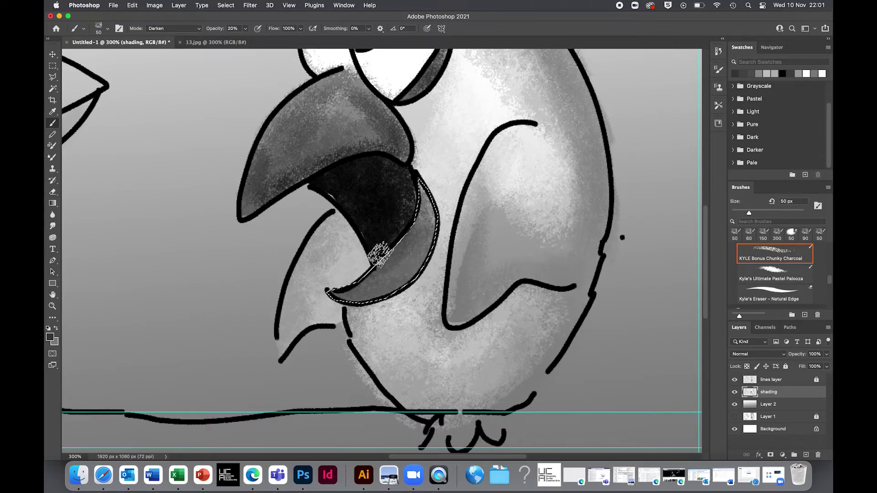
{"action": "left_click", "coordinate": [388, 241], "text": "alt"}
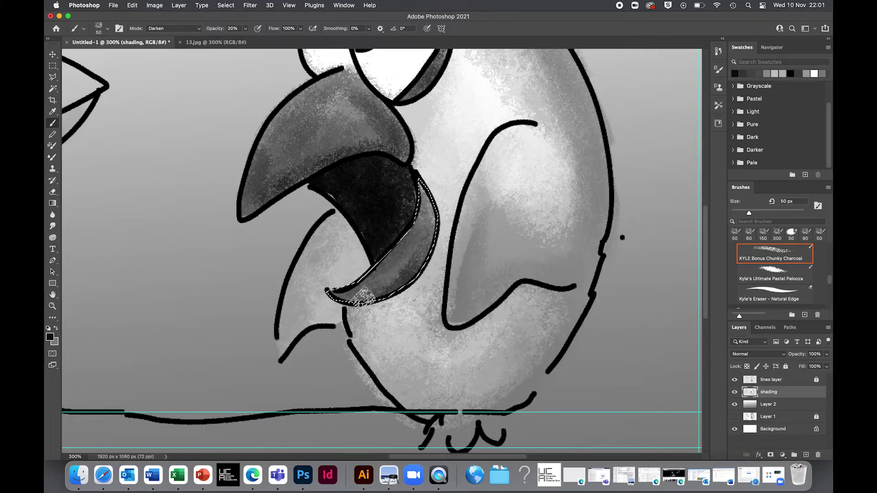
{"action": "left_click_drag", "start_coordinate": [363, 297], "coordinate": [340, 293]}
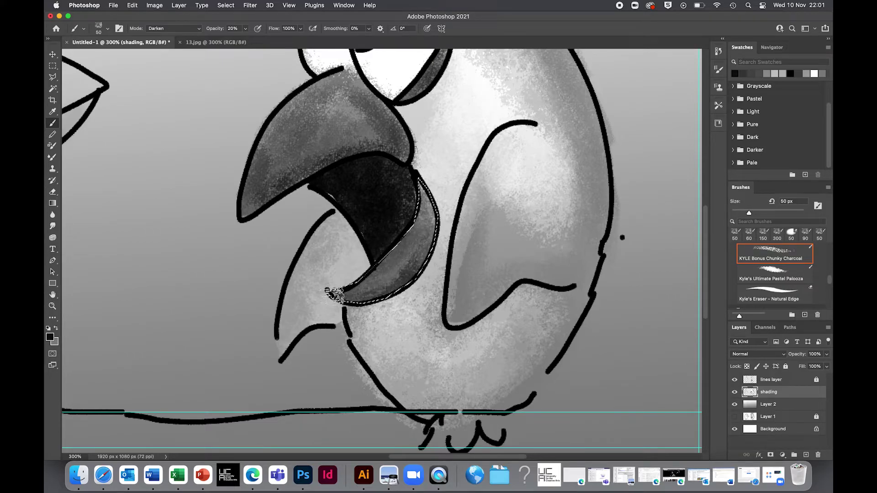
{"action": "key", "text": "super+1"}
Shade the selected right body edge faintly at 10% opacity with a 100 px brush, then deselect.
{"action": "key", "text": "super+minus"}
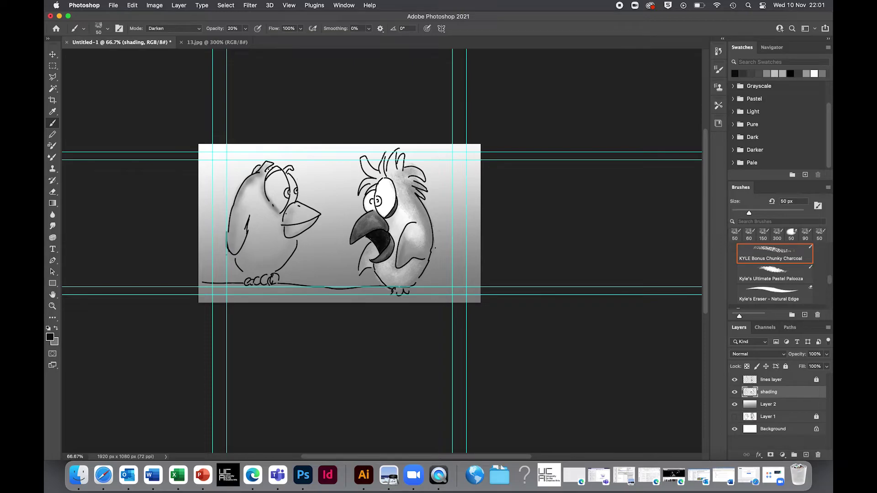
{"action": "left_click", "coordinate": [53, 77]}
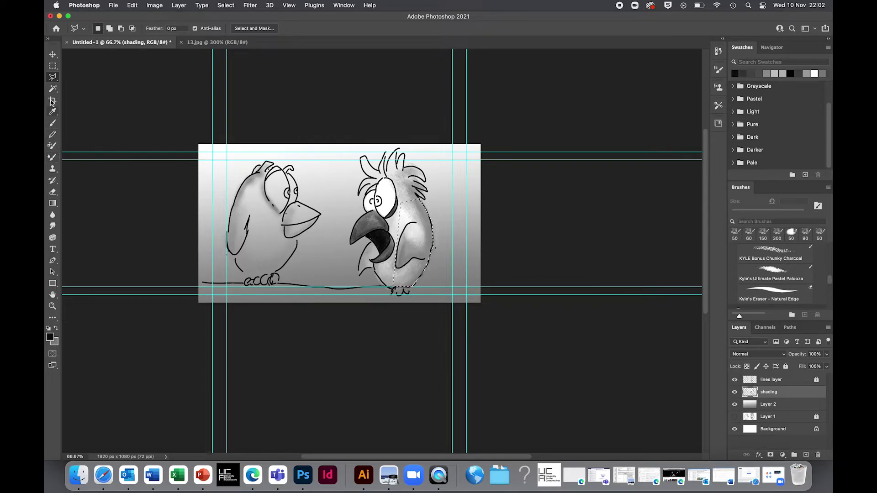
{"action": "left_click", "coordinate": [53, 123]}
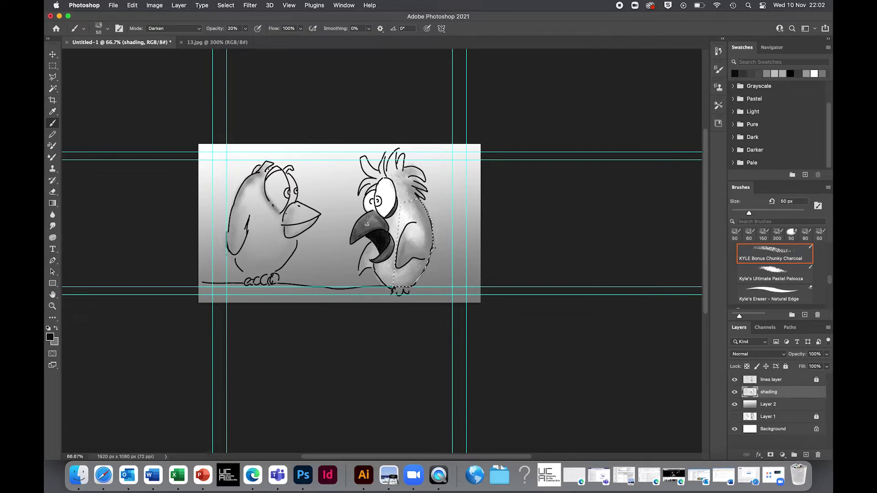
{"action": "key", "text": "1"}
{"action": "left_click_drag", "start_coordinate": [429, 225], "coordinate": [424, 212]}
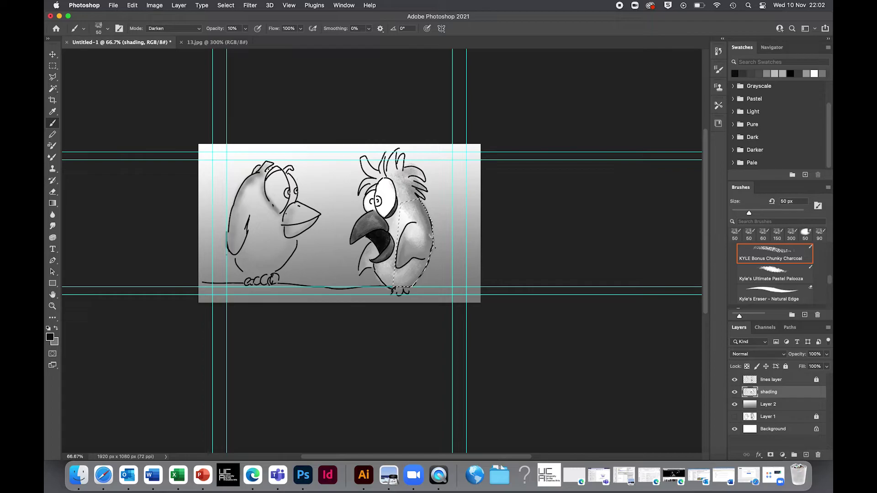
{"action": "key", "text": "bracketright"}
{"action": "key", "text": "bracketright"}
{"action": "key", "text": "bracketright"}
{"action": "key", "text": "bracketright"}
{"action": "key", "text": "bracketright"}
{"action": "left_click_drag", "start_coordinate": [430, 255], "coordinate": [428, 262]}
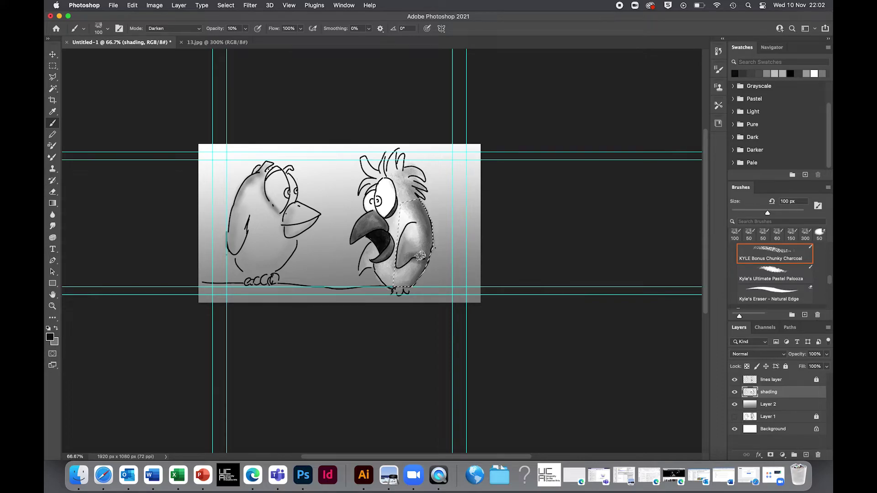
{"action": "key", "text": "super+d"}
Darken the shading at the base of the parrot's head feathers.
{"action": "scroll", "coordinate": [396, 175], "scroll_direction": "up", "scroll_amount": 5}
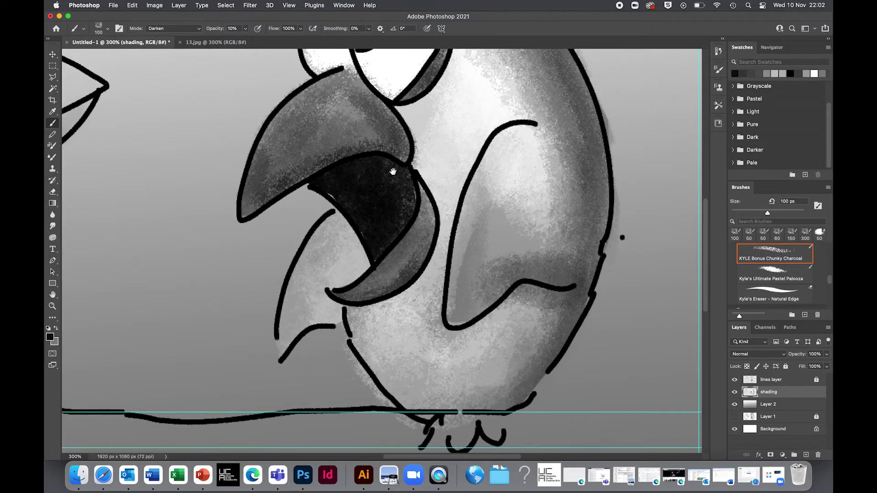
{"action": "left_click_drag", "start_coordinate": [474, 133], "coordinate": [463, 278]}
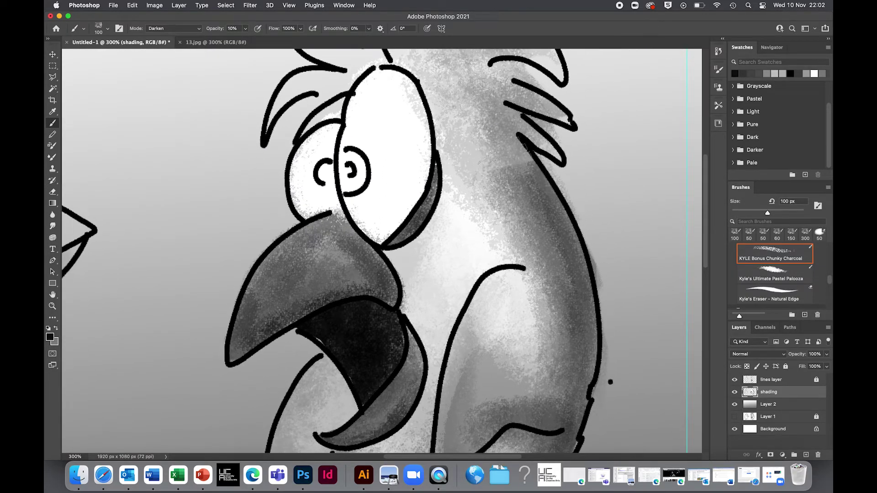
{"action": "mouse_move", "coordinate": [491, 160]}
{"action": "left_mouse_down"}
{"action": "mouse_move", "coordinate": [528, 151]}
{"action": "mouse_move", "coordinate": [525, 142]}
{"action": "mouse_move", "coordinate": [502, 169]}
{"action": "mouse_move", "coordinate": [507, 137]}
{"action": "mouse_move", "coordinate": [528, 153]}
{"action": "left_mouse_up"}
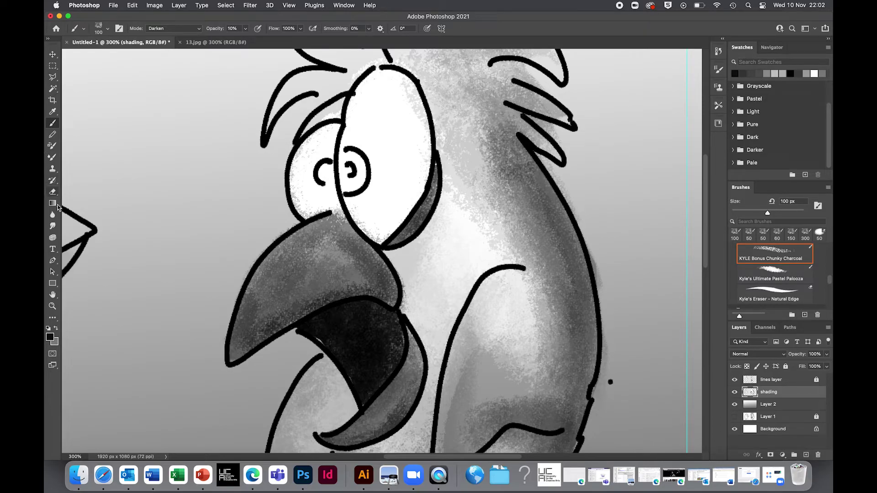
Smudge the neck shading and eye crescent into smoother grey with a 40 px Smudge brush.
{"action": "left_click", "coordinate": [52, 231]}
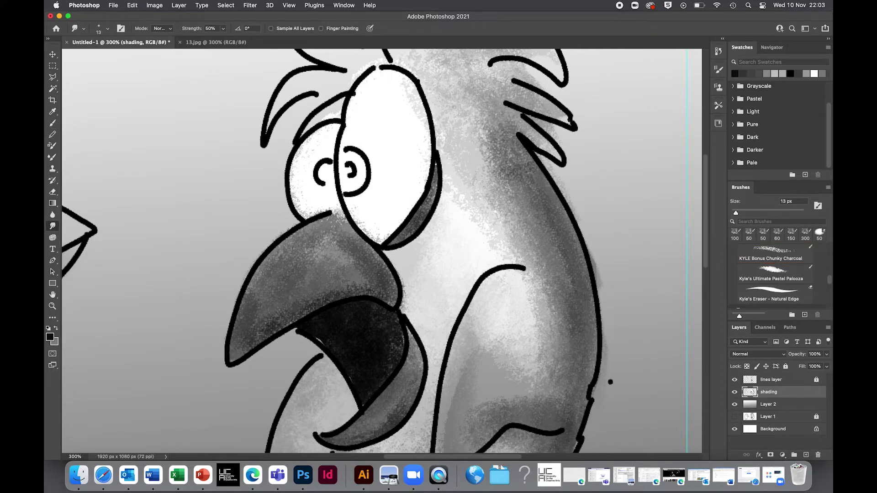
{"action": "key", "text": "bracketright"}
{"action": "key", "text": "bracketright"}
{"action": "key", "text": "bracketright"}
{"action": "key", "text": "bracketright"}
{"action": "key", "text": "bracketright"}
{"action": "key", "text": "bracketright"}
{"action": "left_click_drag", "start_coordinate": [488, 158], "coordinate": [509, 213]}
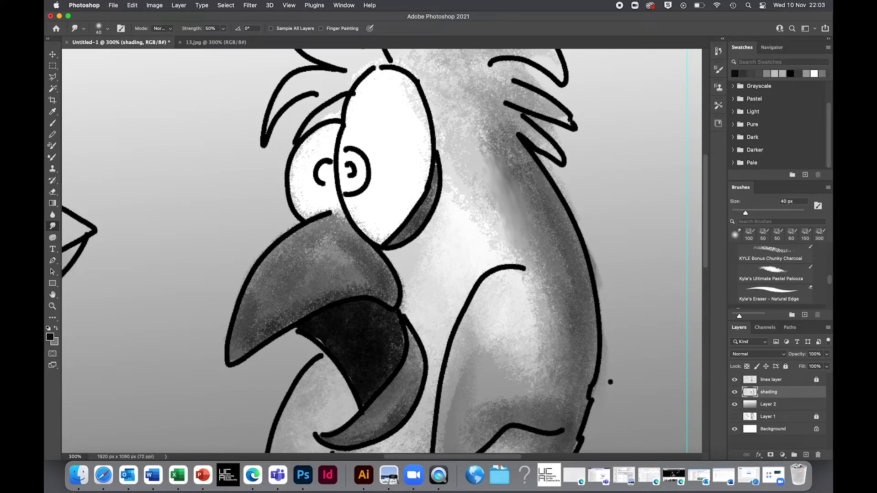
{"action": "key", "text": "super+z"}
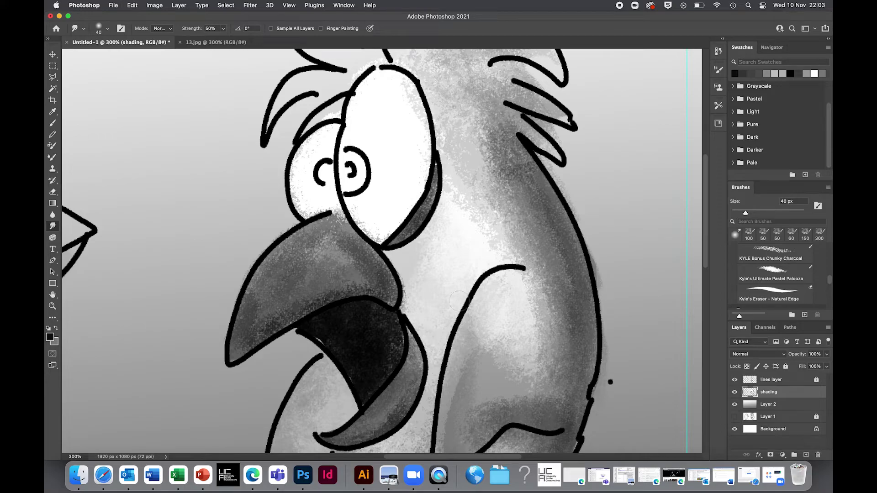
{"action": "mouse_move", "coordinate": [431, 189]}
{"action": "left_mouse_down"}
{"action": "mouse_move", "coordinate": [420, 219]}
{"action": "mouse_move", "coordinate": [428, 201]}
{"action": "mouse_move", "coordinate": [382, 253]}
{"action": "mouse_move", "coordinate": [433, 204]}
{"action": "mouse_move", "coordinate": [399, 239]}
{"action": "mouse_move", "coordinate": [424, 215]}
{"action": "mouse_move", "coordinate": [436, 194]}
{"action": "left_mouse_up"}
{"action": "mouse_move", "coordinate": [509, 182]}
{"action": "left_mouse_down"}
{"action": "mouse_move", "coordinate": [516, 210]}
{"action": "mouse_move", "coordinate": [519, 166]}
{"action": "mouse_move", "coordinate": [565, 241]}
{"action": "mouse_move", "coordinate": [489, 92]}
{"action": "mouse_move", "coordinate": [537, 93]}
{"action": "mouse_move", "coordinate": [507, 81]}
{"action": "mouse_move", "coordinate": [503, 59]}
{"action": "mouse_move", "coordinate": [537, 85]}
{"action": "left_mouse_up"}
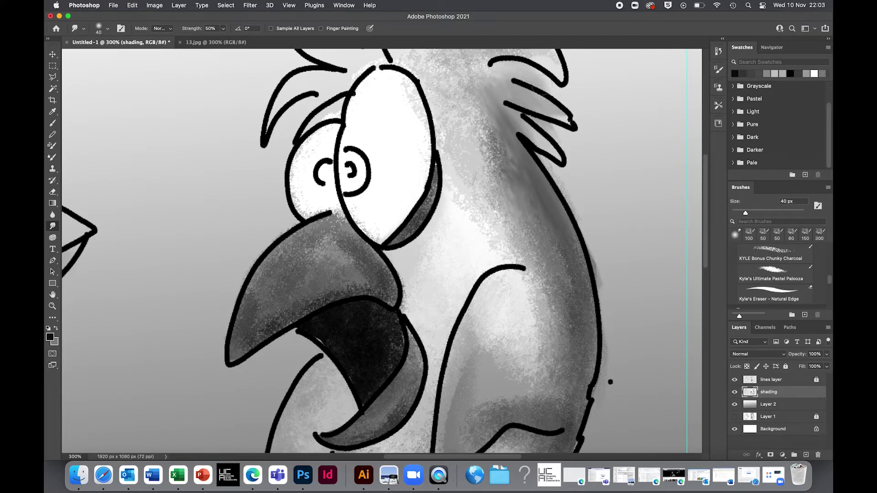
{"action": "mouse_move", "coordinate": [546, 192]}
{"action": "left_mouse_down"}
{"action": "mouse_move", "coordinate": [589, 326]}
{"action": "mouse_move", "coordinate": [536, 225]}
{"action": "mouse_move", "coordinate": [578, 311]}
{"action": "mouse_move", "coordinate": [553, 304]}
{"action": "mouse_move", "coordinate": [599, 401]}
{"action": "mouse_move", "coordinate": [559, 335]}
{"action": "mouse_move", "coordinate": [587, 359]}
{"action": "mouse_move", "coordinate": [543, 302]}
{"action": "mouse_move", "coordinate": [588, 388]}
{"action": "mouse_move", "coordinate": [571, 390]}
{"action": "mouse_move", "coordinate": [555, 422]}
{"action": "mouse_move", "coordinate": [517, 407]}
{"action": "mouse_move", "coordinate": [554, 415]}
{"action": "mouse_move", "coordinate": [538, 413]}
{"action": "mouse_move", "coordinate": [572, 399]}
{"action": "mouse_move", "coordinate": [553, 389]}
{"action": "mouse_move", "coordinate": [525, 406]}
{"action": "left_mouse_up"}
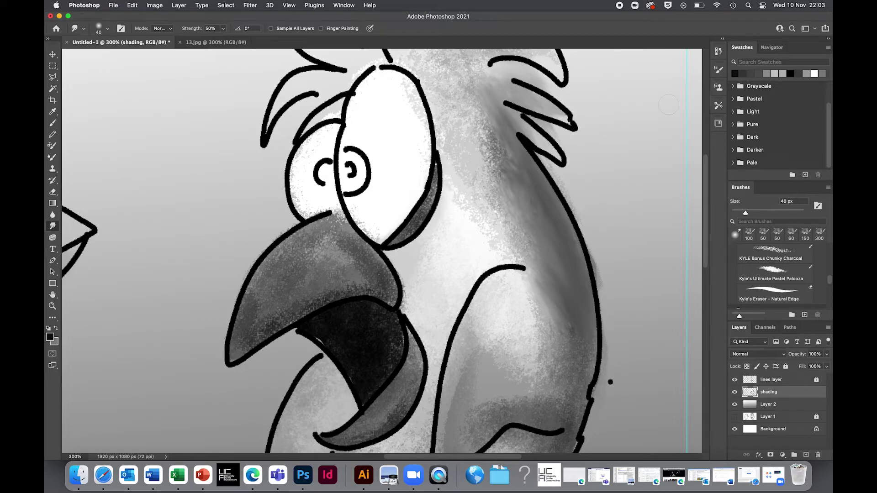
Revert to the last Brush Tool history state, discarding every Smudge stroke on the parrot's neck.
{"action": "left_click", "coordinate": [718, 51]}
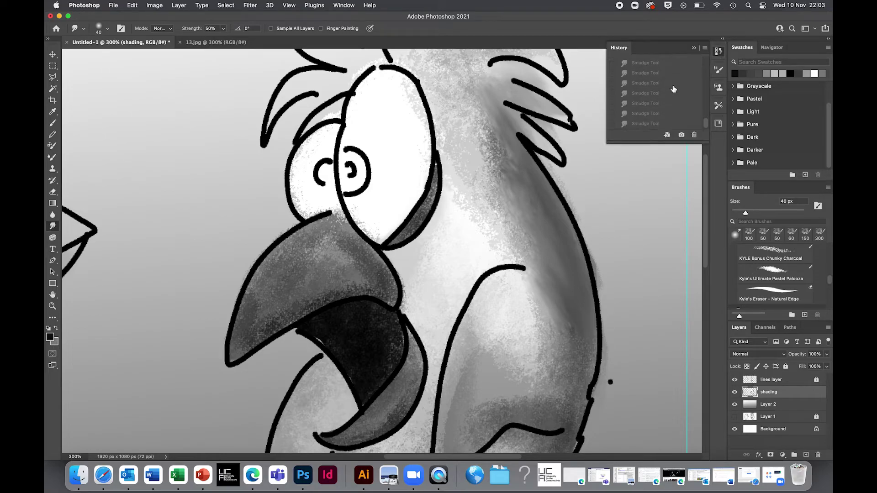
{"action": "scroll", "coordinate": [673, 88], "scroll_direction": "up", "scroll_amount": 5}
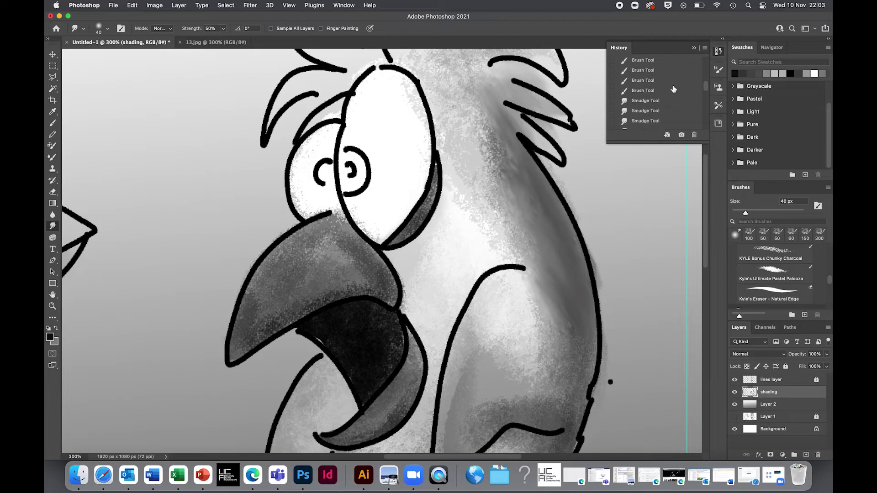
{"action": "left_click", "coordinate": [651, 97]}
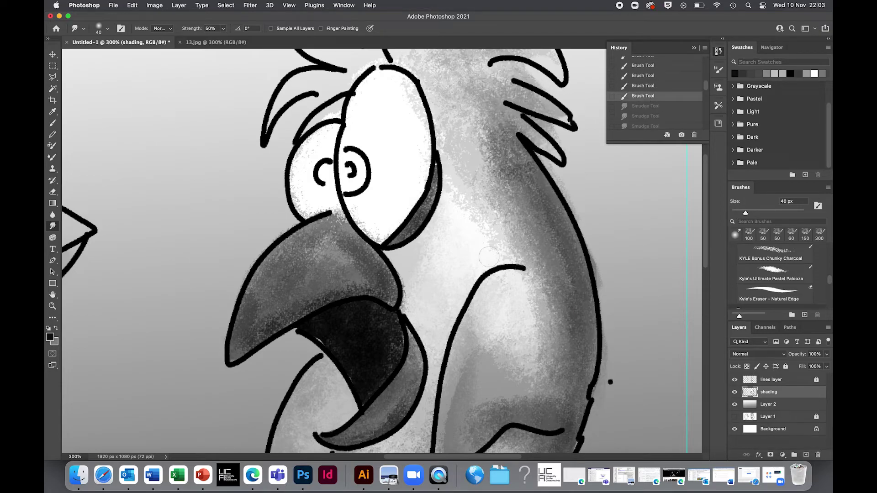
{"action": "scroll", "coordinate": [325, 339], "scroll_direction": "down", "scroll_amount": 10}
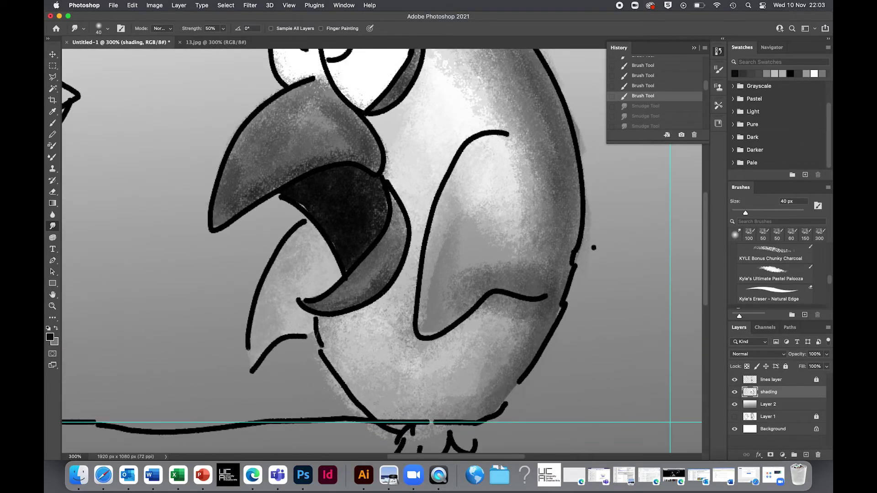
{"action": "scroll", "coordinate": [326, 339], "scroll_direction": "up", "scroll_amount": 12}
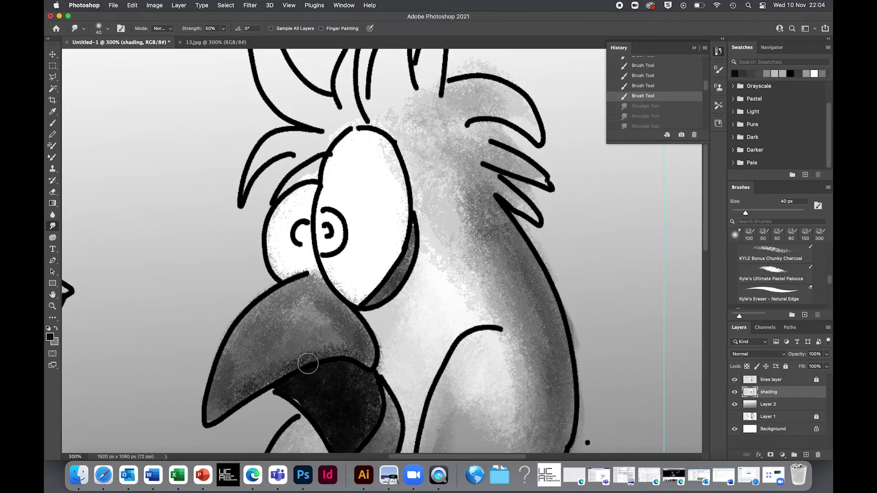
{"action": "scroll", "coordinate": [307, 364], "scroll_direction": "right", "scroll_amount": 10}
{"action": "scroll", "coordinate": [308, 363], "scroll_direction": "left", "scroll_amount": 15}
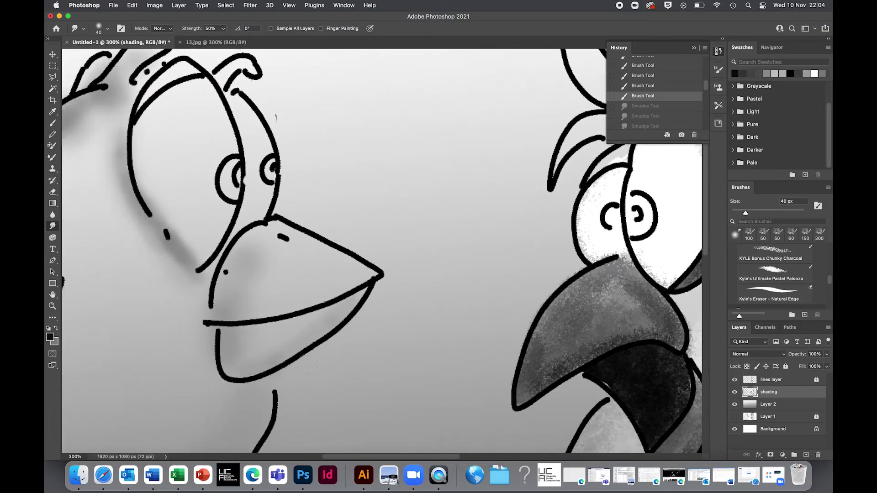
{"action": "scroll", "coordinate": [307, 364], "scroll_direction": "right", "scroll_amount": 15}
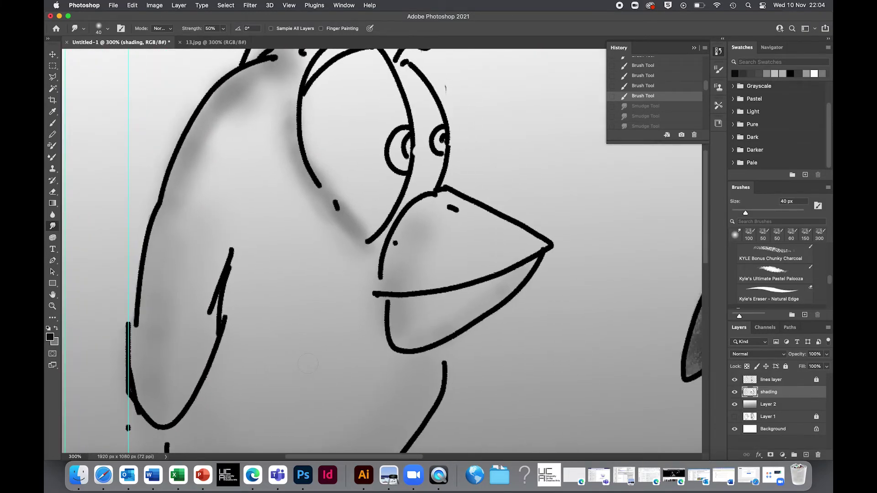
{"action": "scroll", "coordinate": [308, 364], "scroll_direction": "down", "scroll_amount": 5}
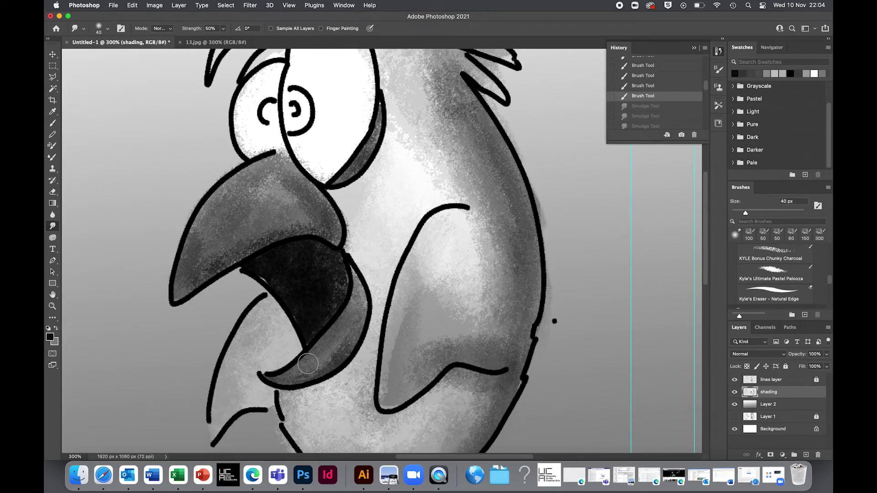
{"action": "scroll", "coordinate": [307, 363], "scroll_direction": "down", "scroll_amount": 10}
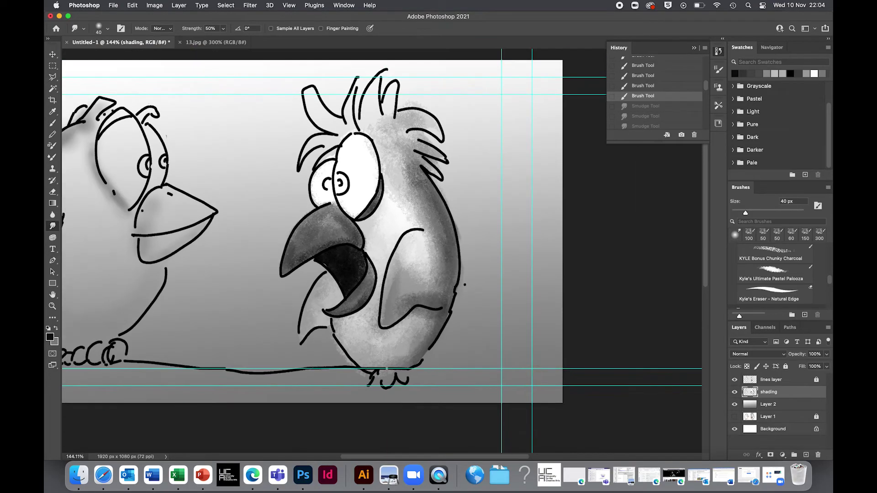
{"action": "scroll", "coordinate": [308, 363], "scroll_direction": "down", "scroll_amount": 1}
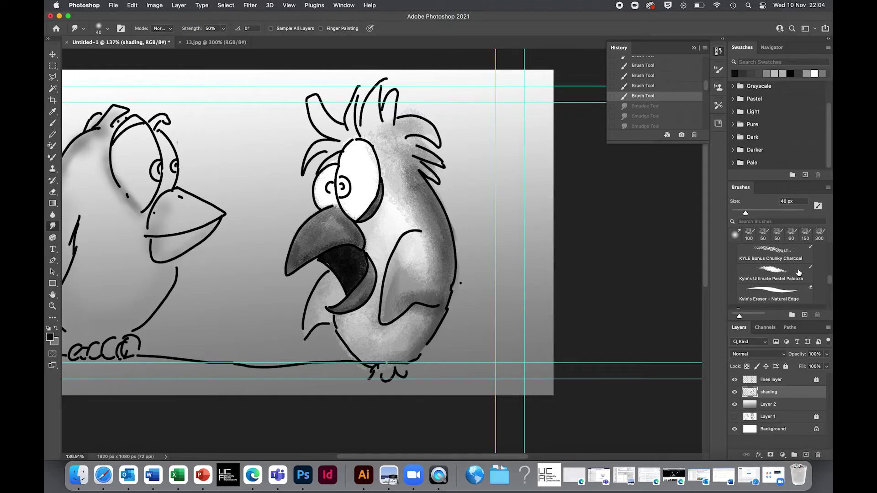
Switch from the Natural Edge eraser back to the Ultimate Pastel Palooza brush and zoom out to the whole frame.
{"action": "left_click", "coordinate": [759, 300]}
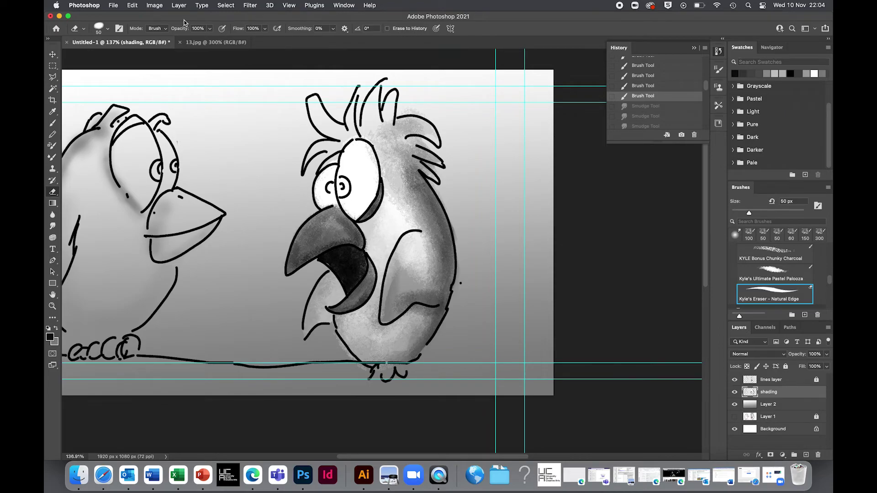
{"action": "left_click", "coordinate": [784, 270]}
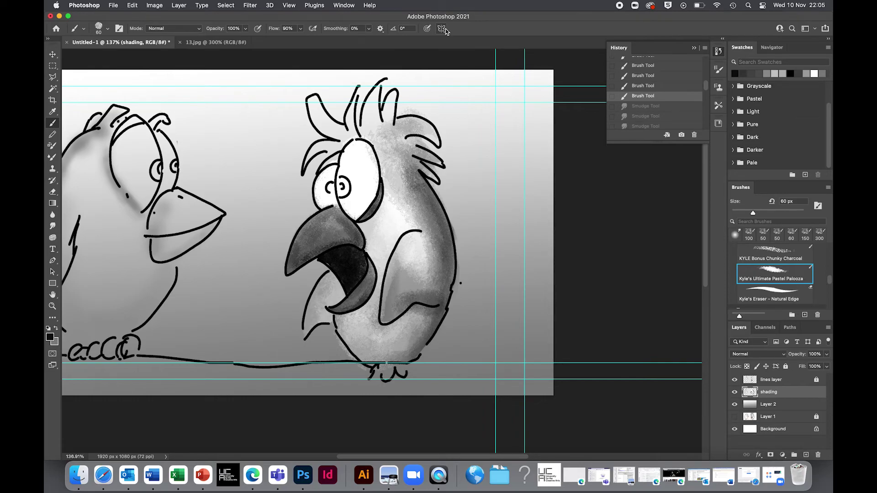
{"action": "key", "text": "super+minus"}
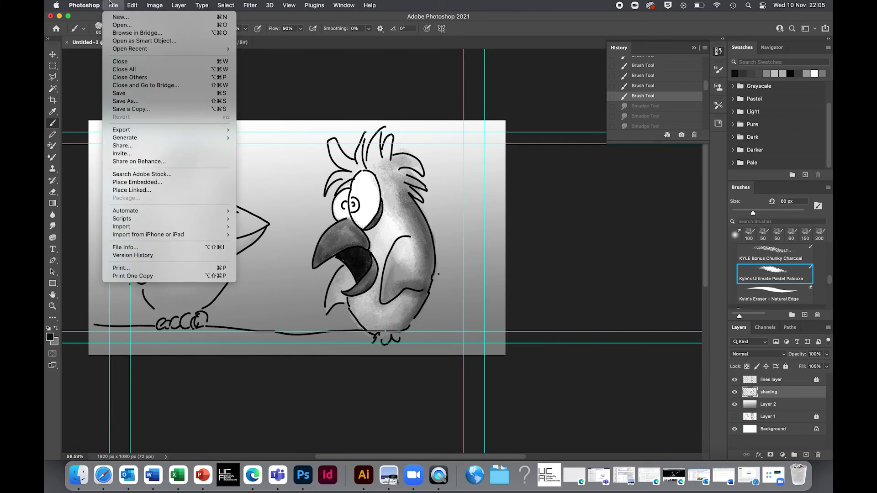
Save the document to this computer under the name storyboard_frame_001.
{"action": "left_click", "coordinate": [126, 93]}
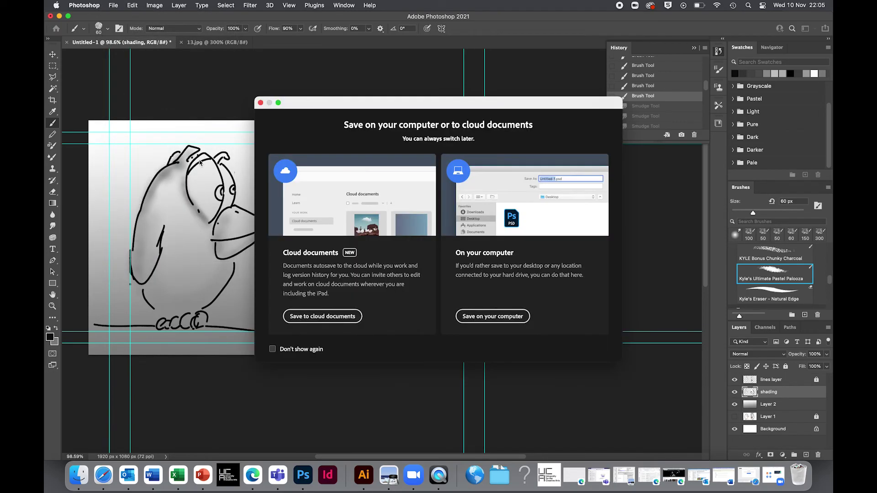
{"action": "left_click", "coordinate": [483, 305]}
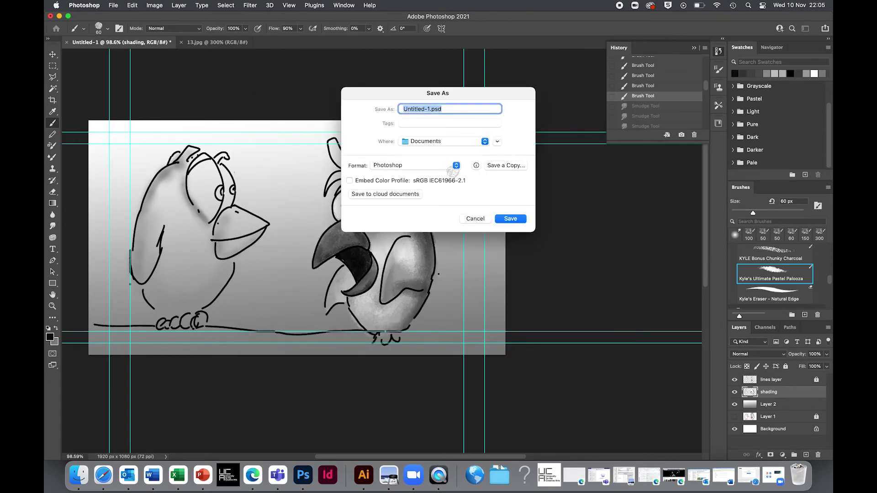
{"action": "left_click", "coordinate": [430, 109]}
{"action": "left_click_drag", "start_coordinate": [430, 109], "coordinate": [376, 109]}
{"action": "type", "text": "sot"}
{"action": "key", "text": "BackSpace"}
{"action": "key", "text": "BackSpace"}
{"action": "type", "text": "toryboard_frame_1"}
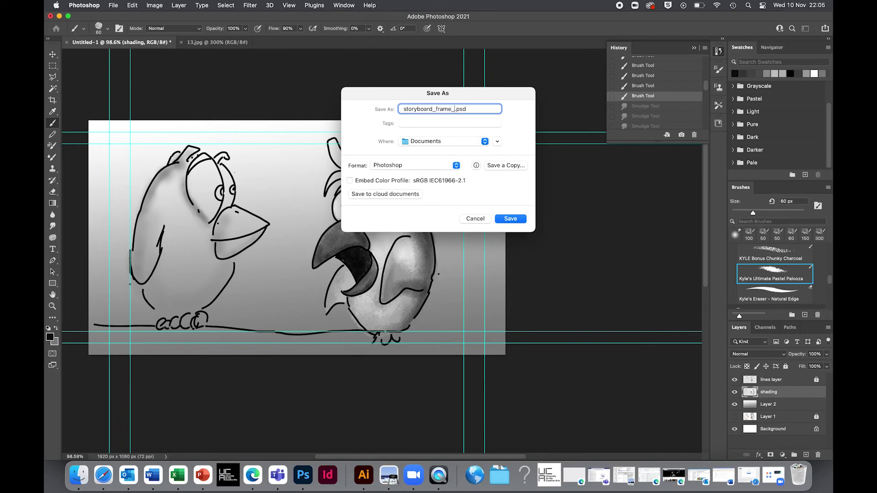
{"action": "key", "text": "BackSpace"}
{"action": "type", "text": "001"}
Save it to the Desktop as a Photoshop file, allowing Desktop access and accepting the format options.
{"action": "left_click", "coordinate": [497, 143]}
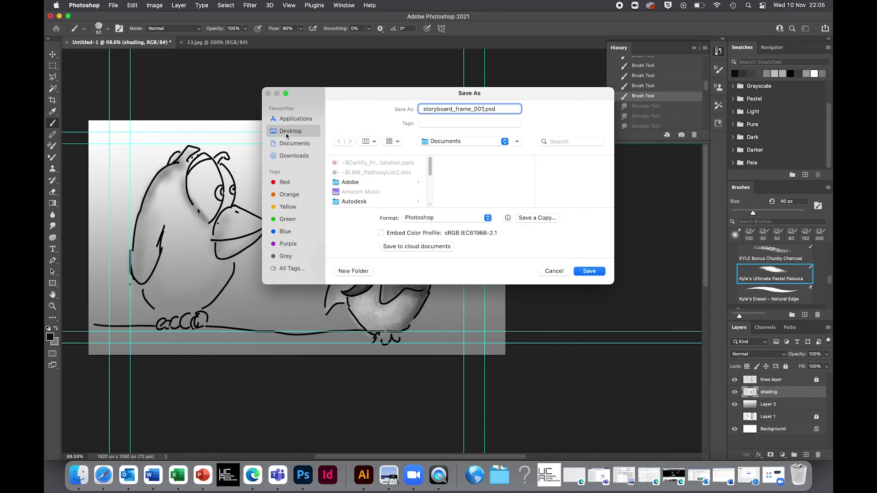
{"action": "left_click", "coordinate": [592, 273]}
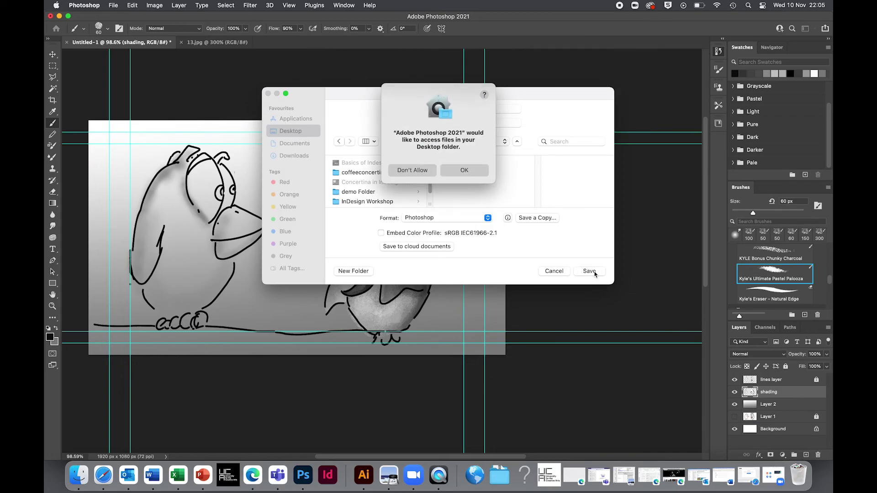
{"action": "left_click", "coordinate": [463, 169]}
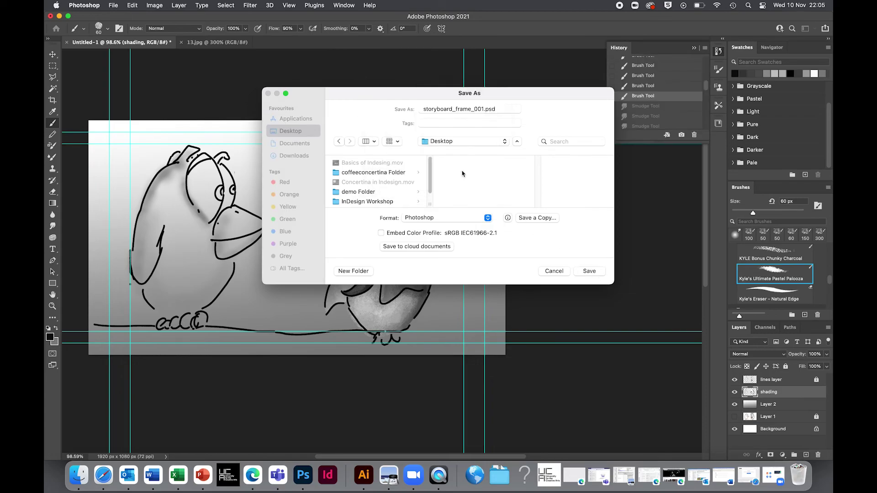
{"action": "left_click", "coordinate": [544, 208]}
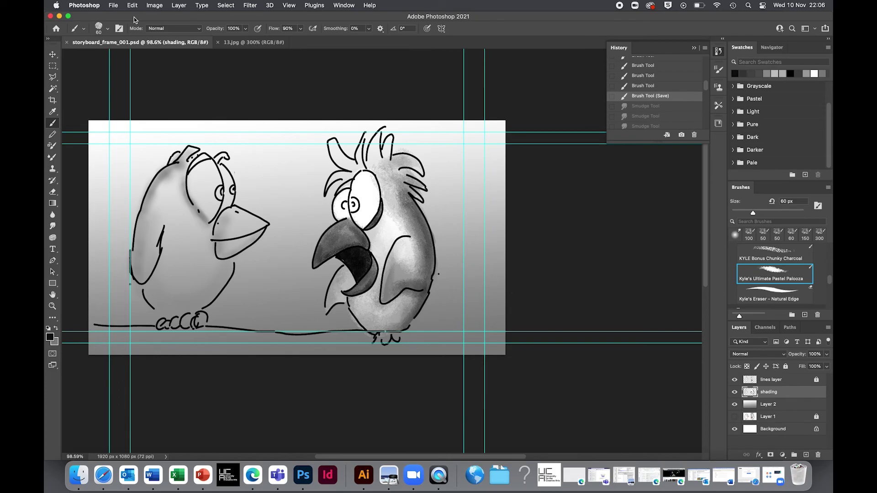
Set up a separate copy of the frame on this computer in JPEG format.
{"action": "left_click", "coordinate": [113, 5]}
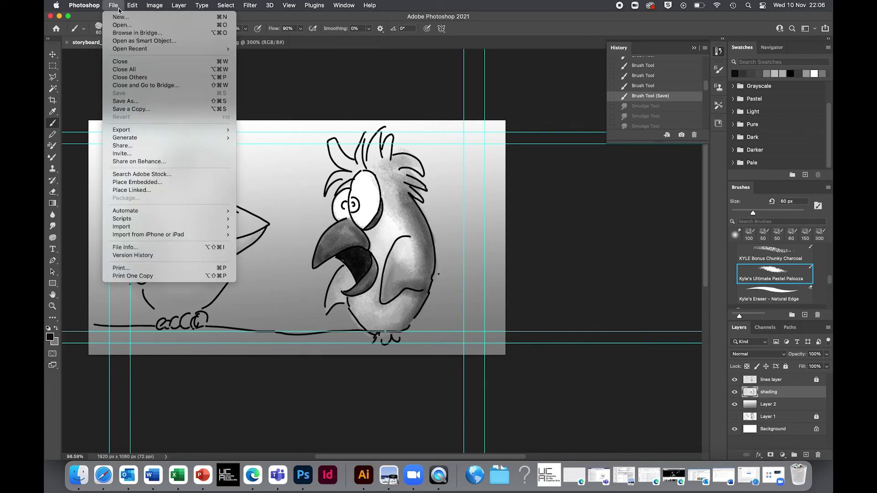
{"action": "left_click", "coordinate": [148, 103]}
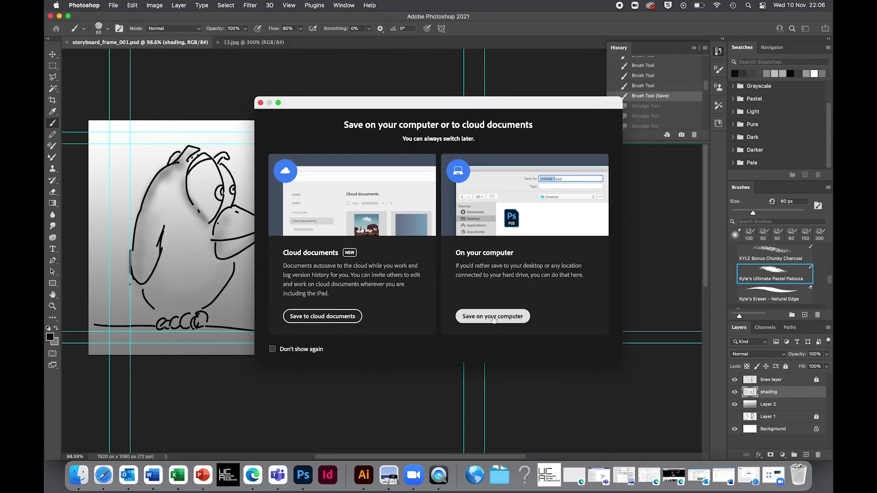
{"action": "left_click", "coordinate": [493, 316]}
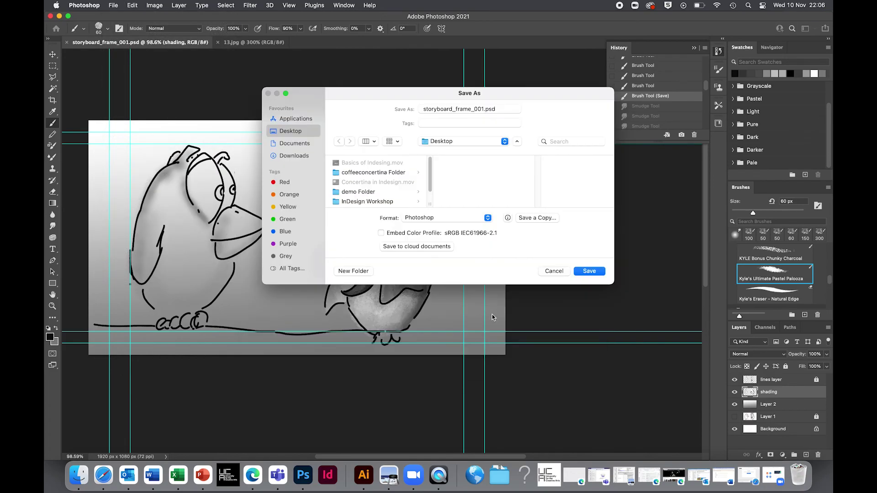
{"action": "left_click", "coordinate": [461, 220]}
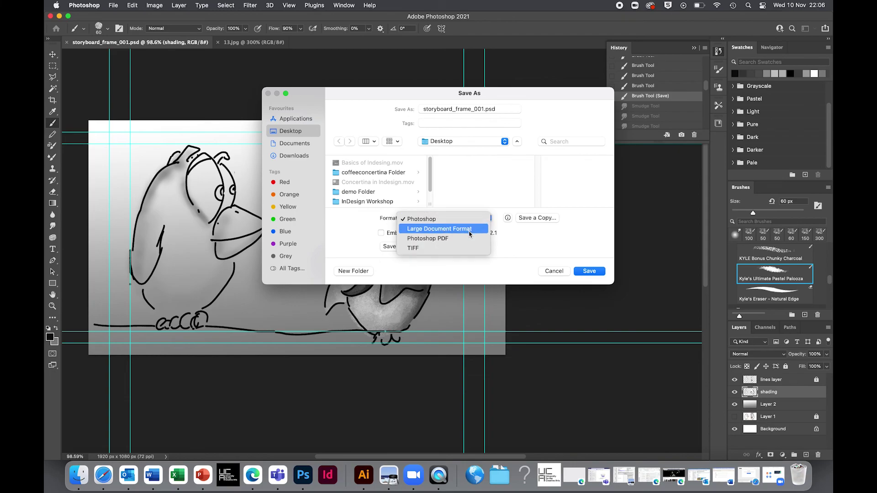
{"action": "left_click", "coordinate": [479, 186]}
{"action": "left_click", "coordinate": [537, 218]}
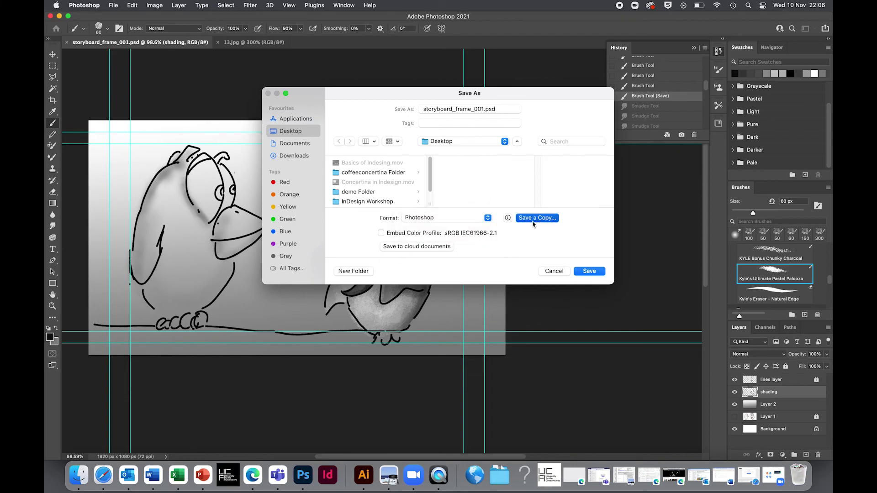
{"action": "left_click", "coordinate": [425, 208]}
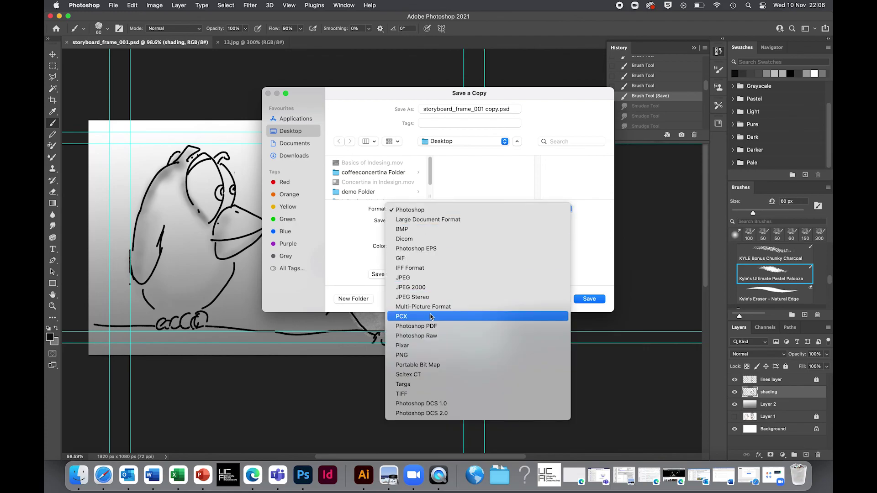
{"action": "left_click", "coordinate": [430, 278]}
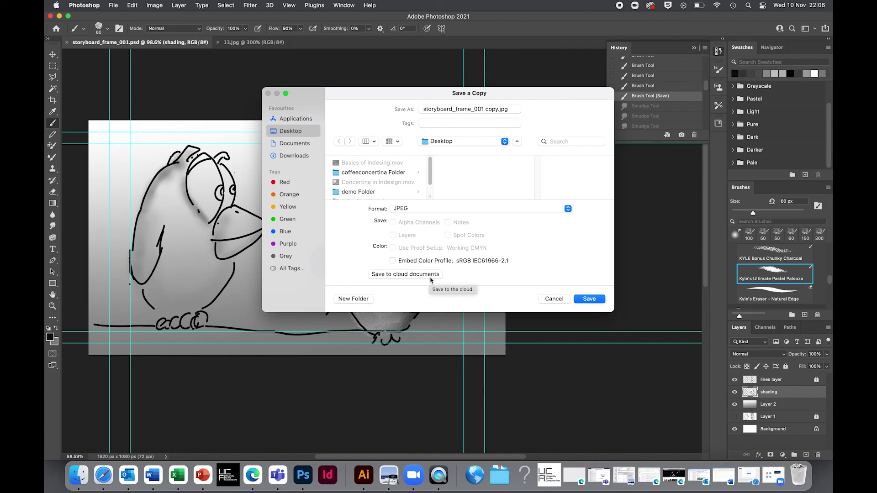
Name the copy storyboard_frame_001.jpg and save it at JPEG quality 8.
{"action": "left_click", "coordinate": [499, 109]}
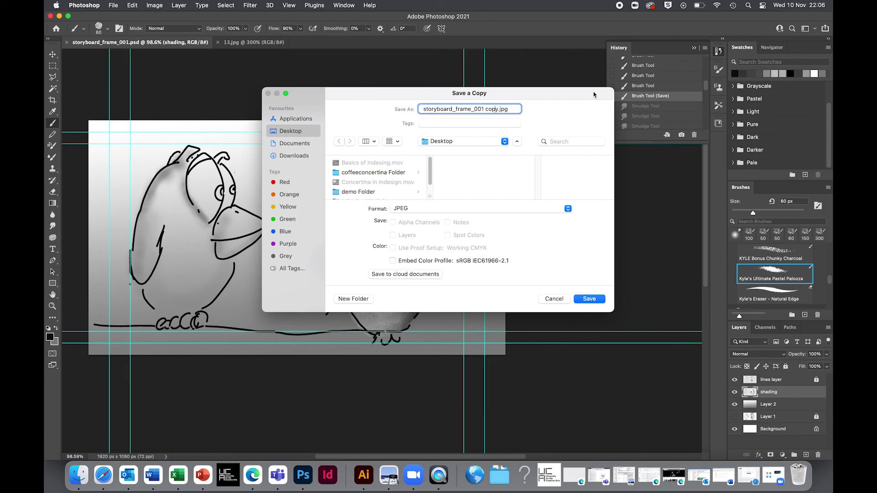
{"action": "key", "text": "BackSpace"}
{"action": "key", "text": "BackSpace"}
{"action": "key", "text": "BackSpace"}
{"action": "key", "text": "BackSpace"}
{"action": "key", "text": "BackSpace"}
{"action": "key", "text": "Return"}
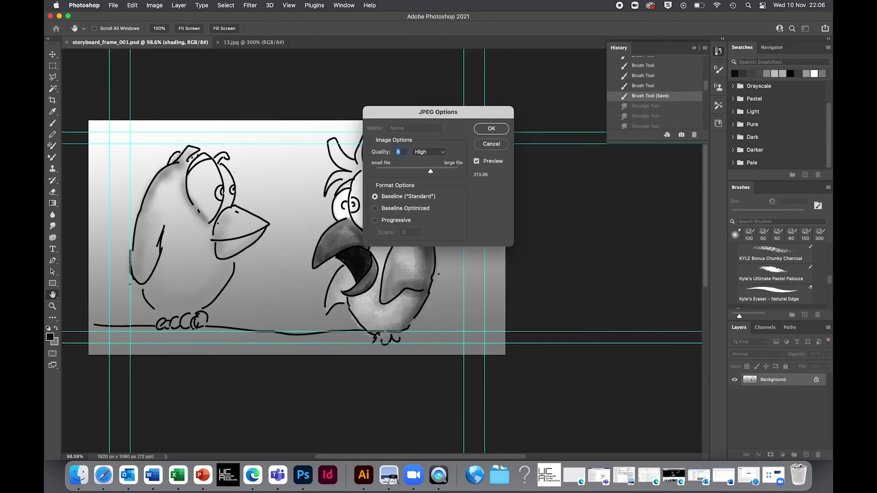
{"action": "left_click", "coordinate": [492, 128]}
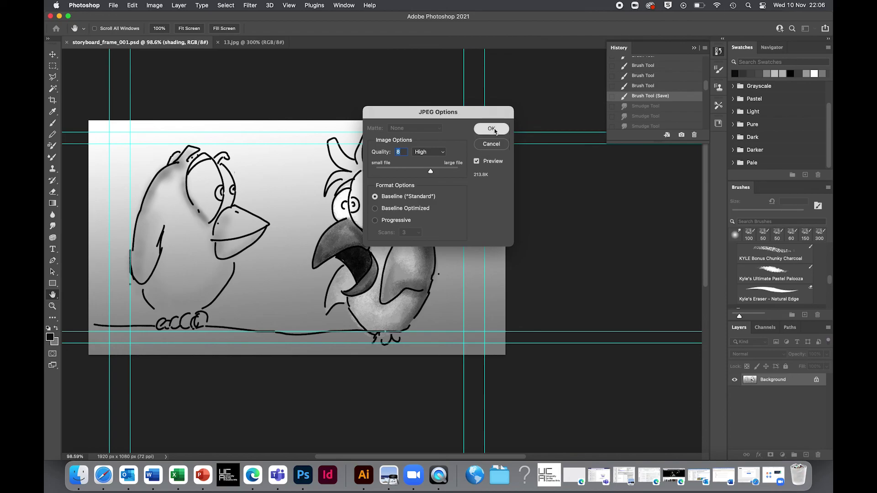